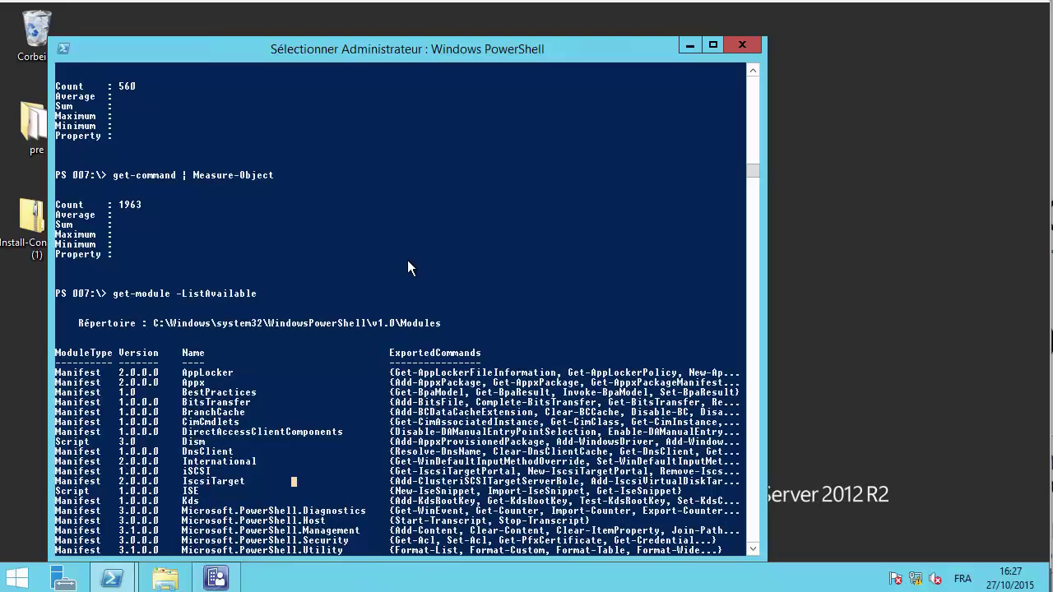
- Close the Administrator Windows PowerShell console that listed the available modules
click(489, 175)
click(741, 46)
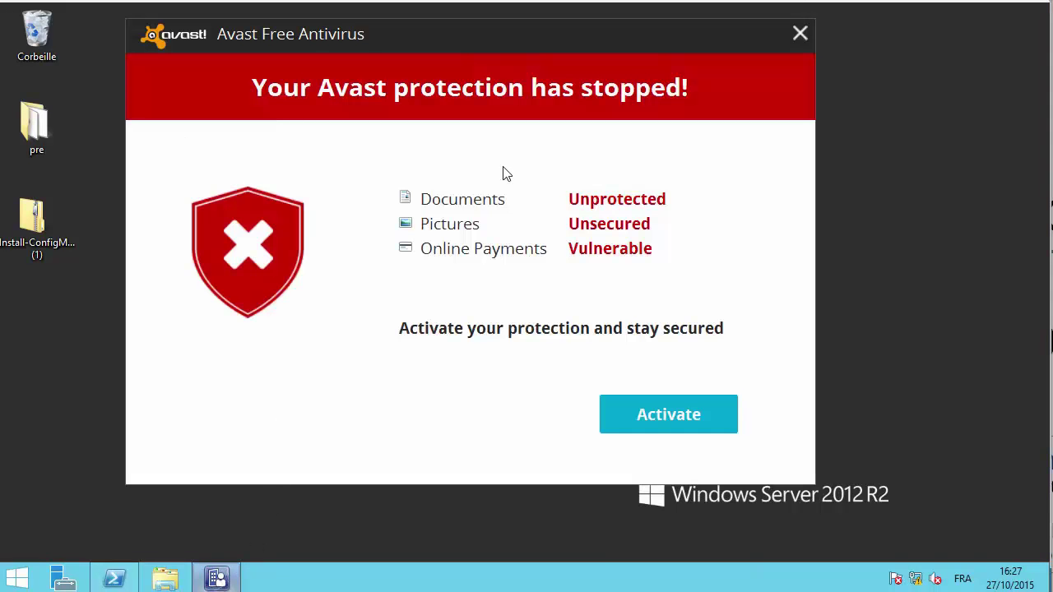
- Dismiss the Avast alert and navigate the console to Administration > Site Configuration > Sites
click(800, 31)
click(217, 579)
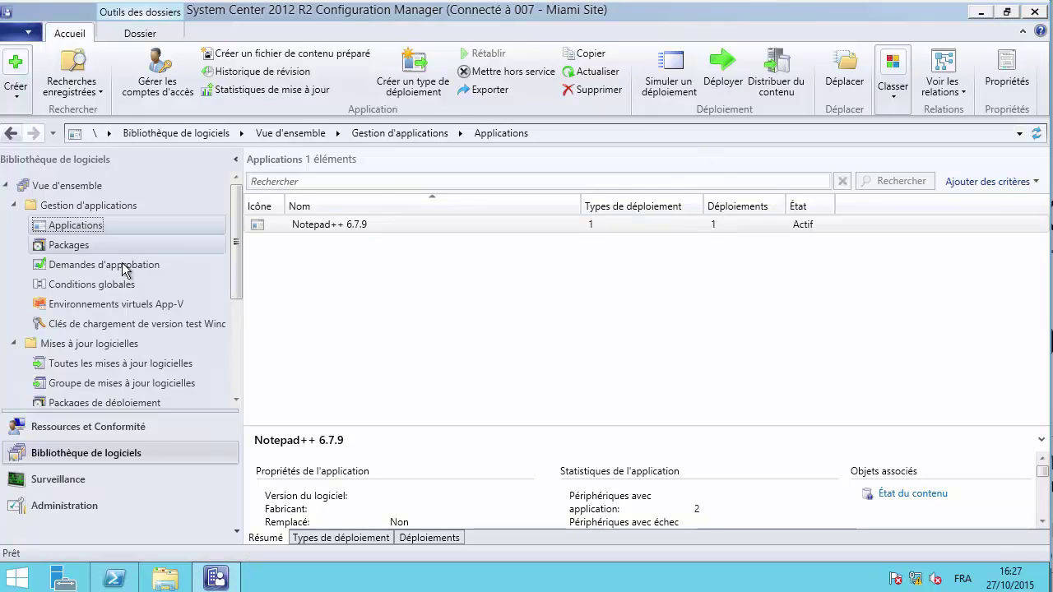
click(57, 505)
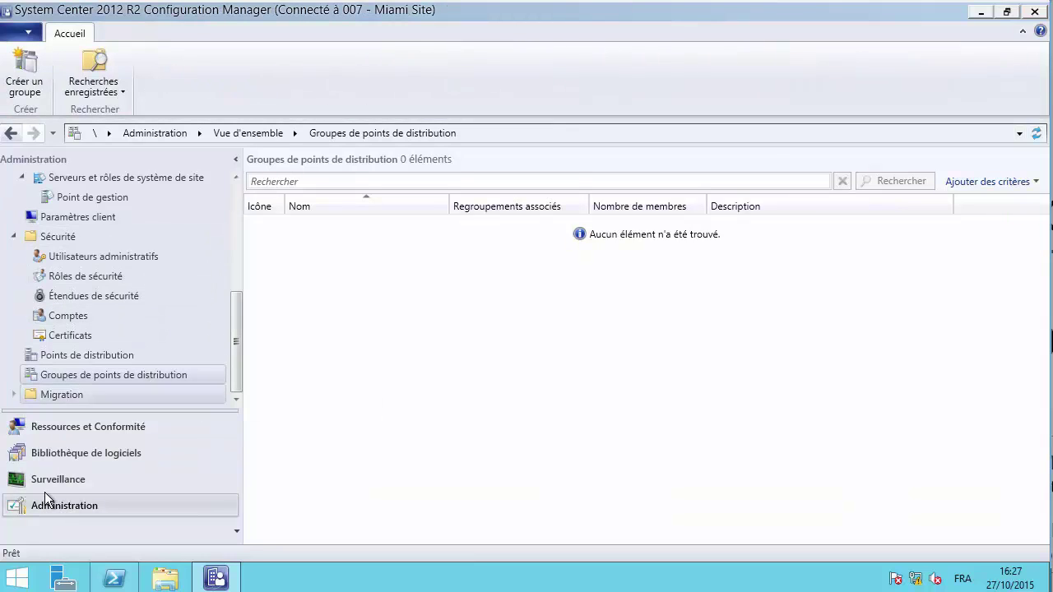
click(237, 220)
drag(239, 222, 242, 266)
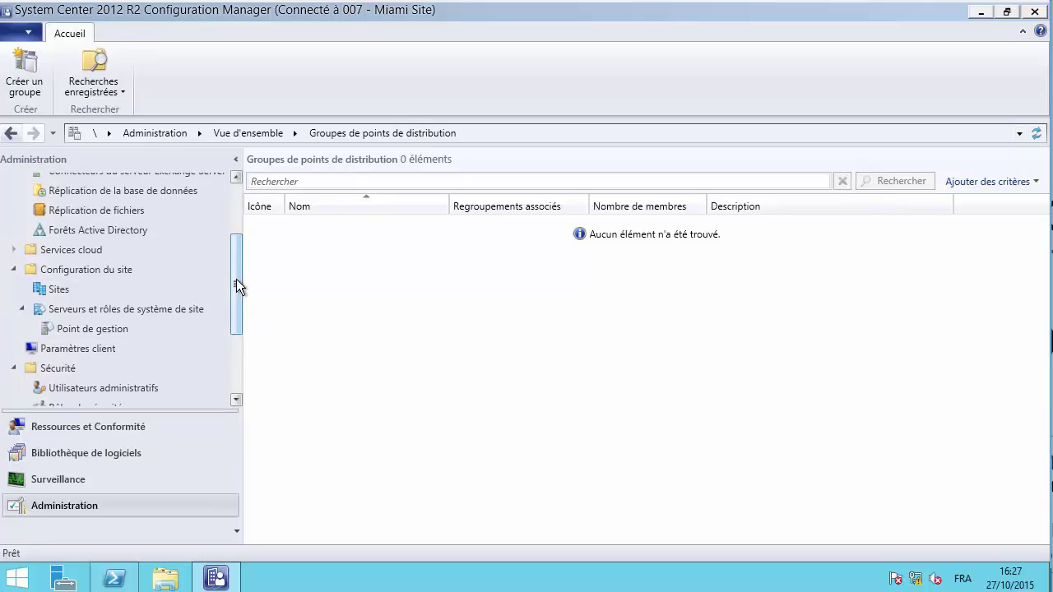
click(59, 290)
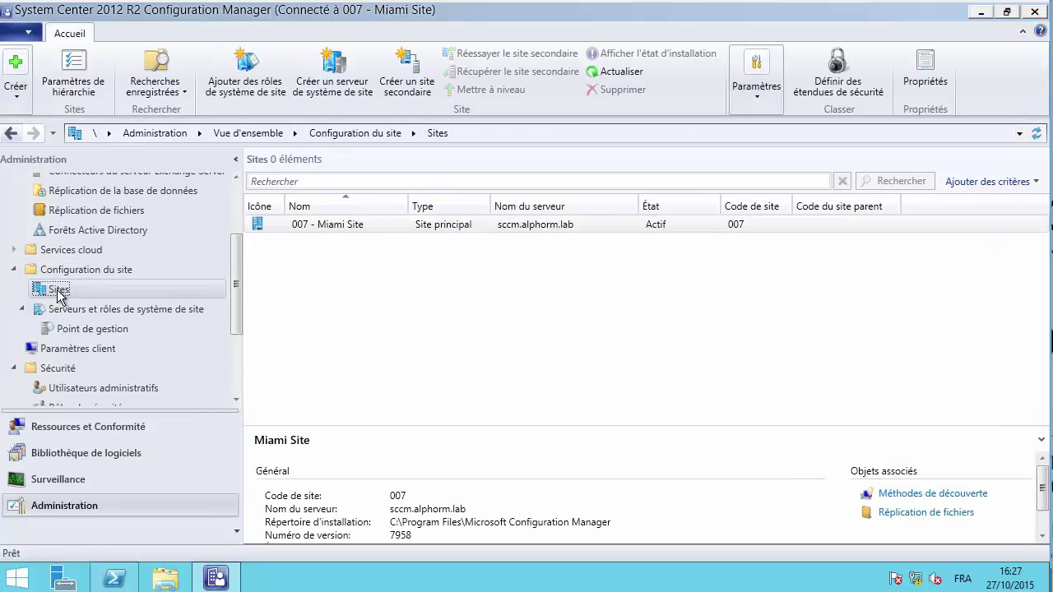
- Open and close the 007 - Miami Site status summarizer settings, then reopen the site's actions menu
right_click(292, 230)
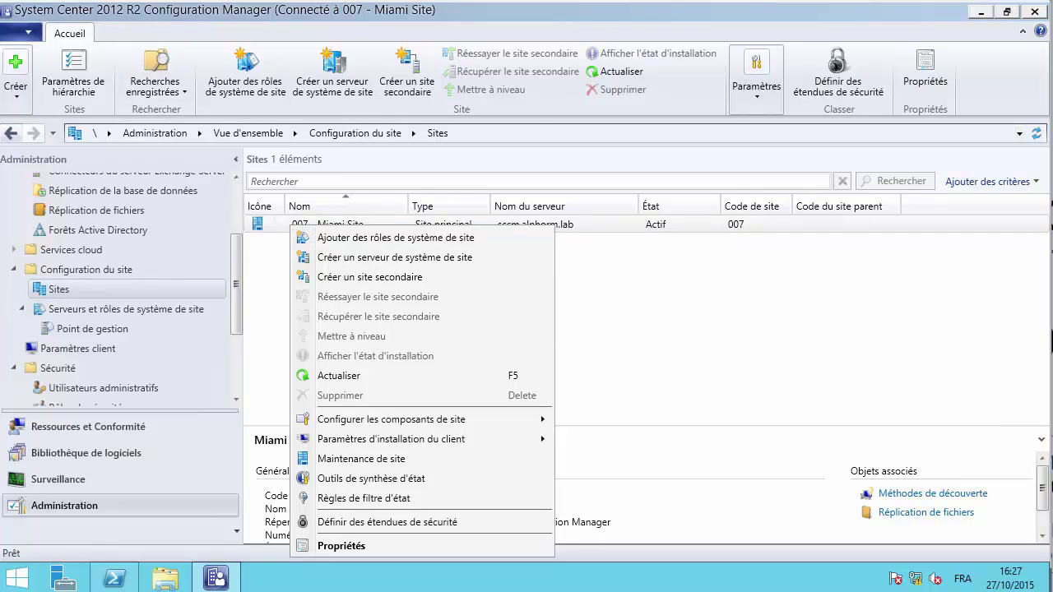
click(371, 478)
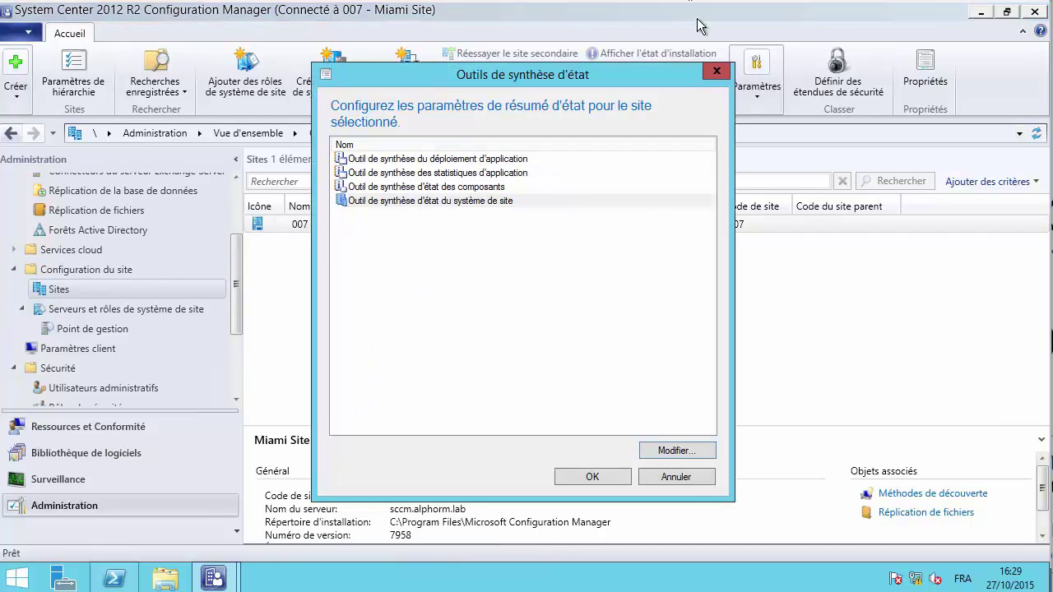
click(717, 71)
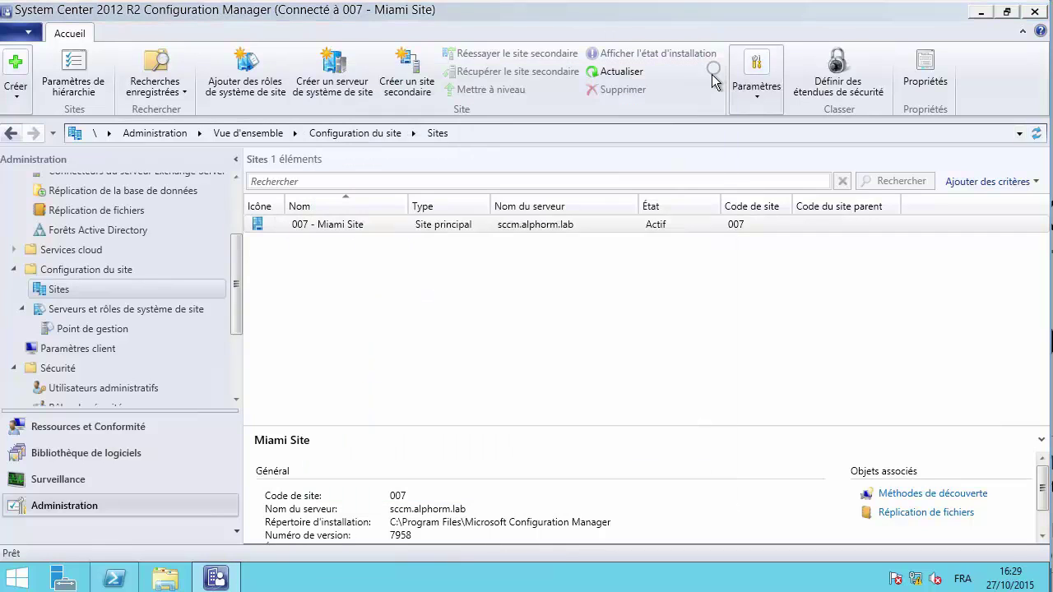
right_click(325, 222)
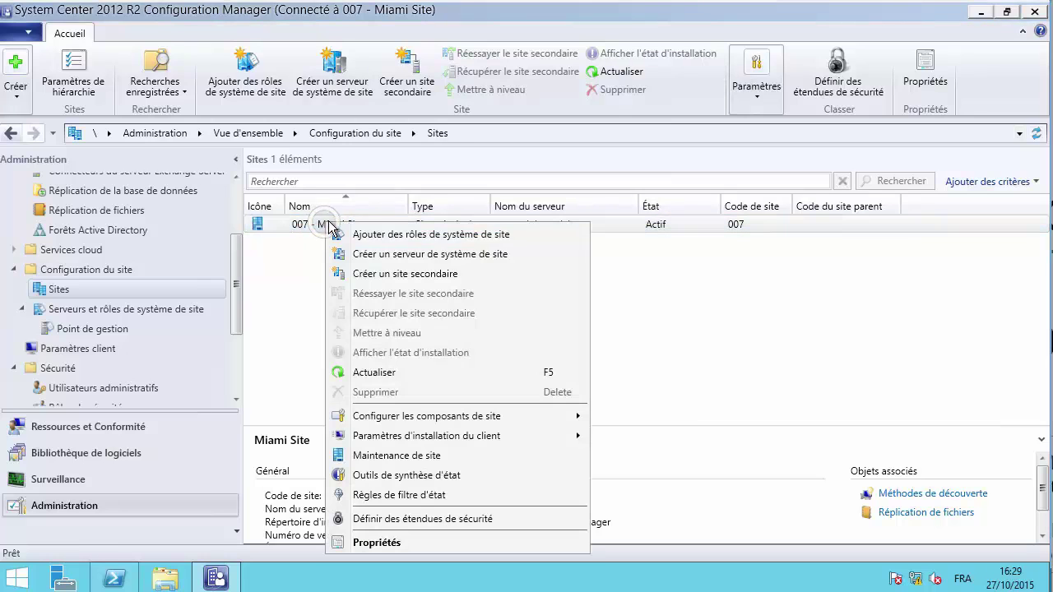
- Open Outils de synthèse d'état, inspect the application deployment summarizer, then select the site system summarizer
click(407, 476)
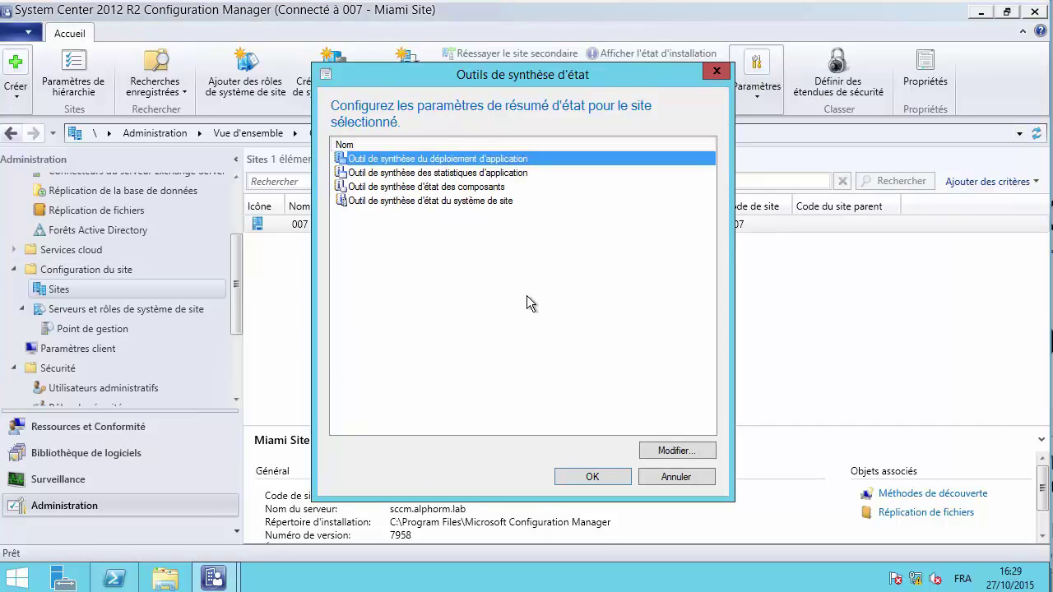
click(668, 450)
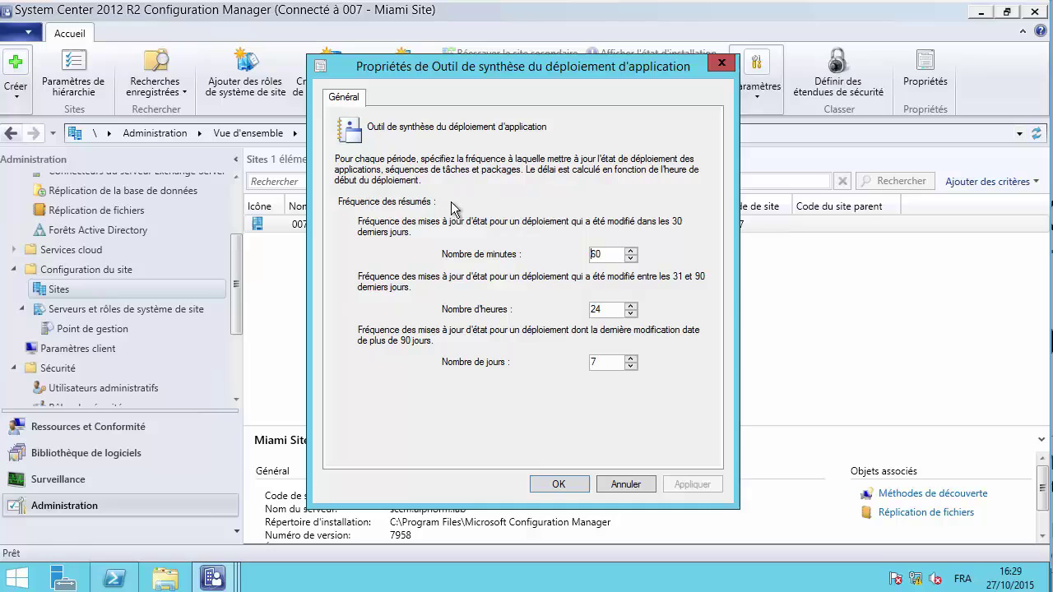
click(712, 64)
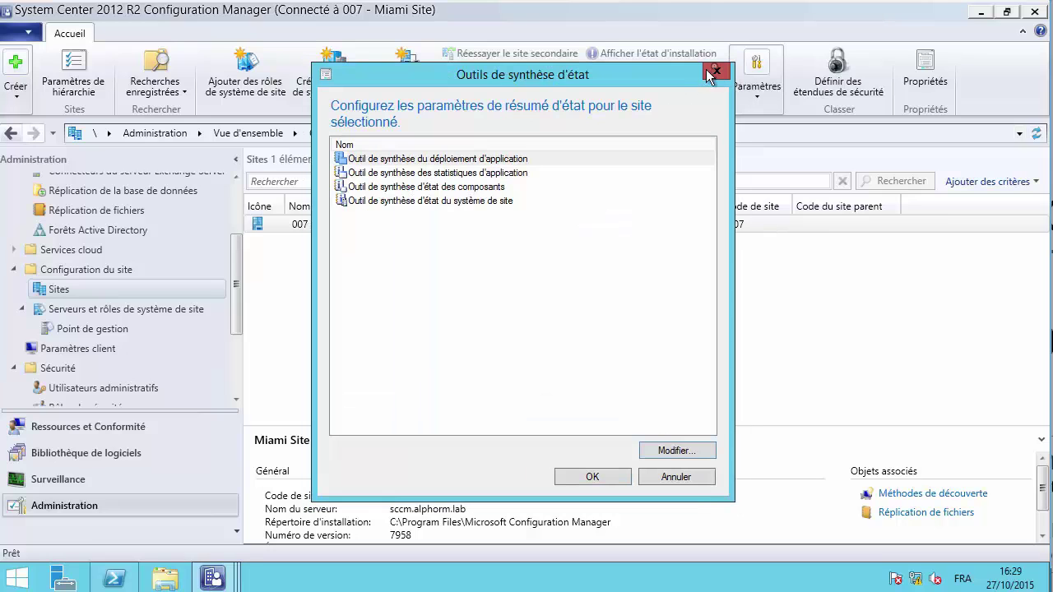
click(436, 201)
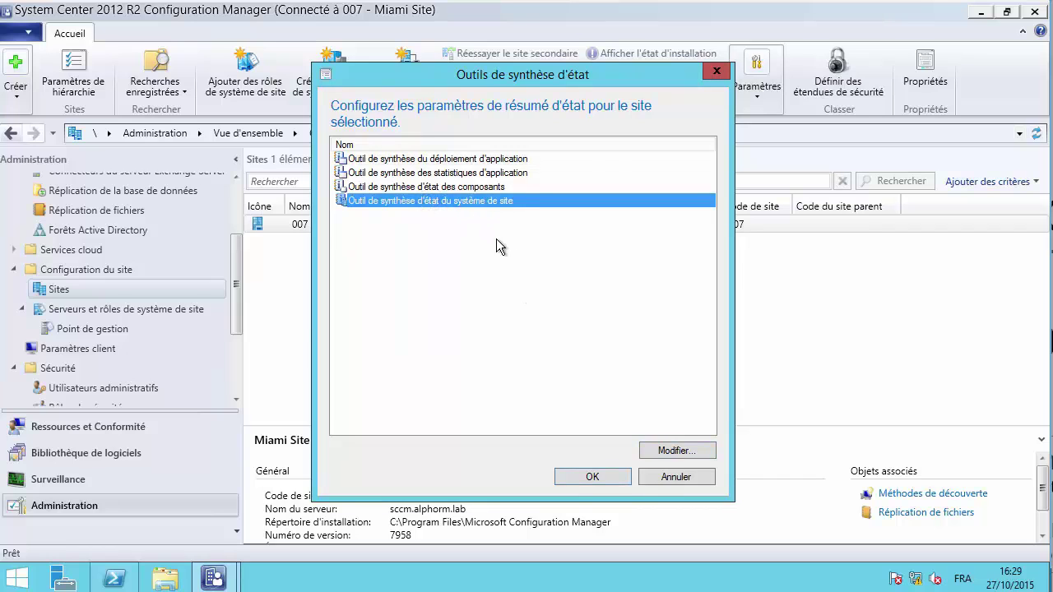
- Review the CM_007 free-space thresholds (10485760 KB warning, 5242880 KB critical), dismiss the error, and close
click(668, 452)
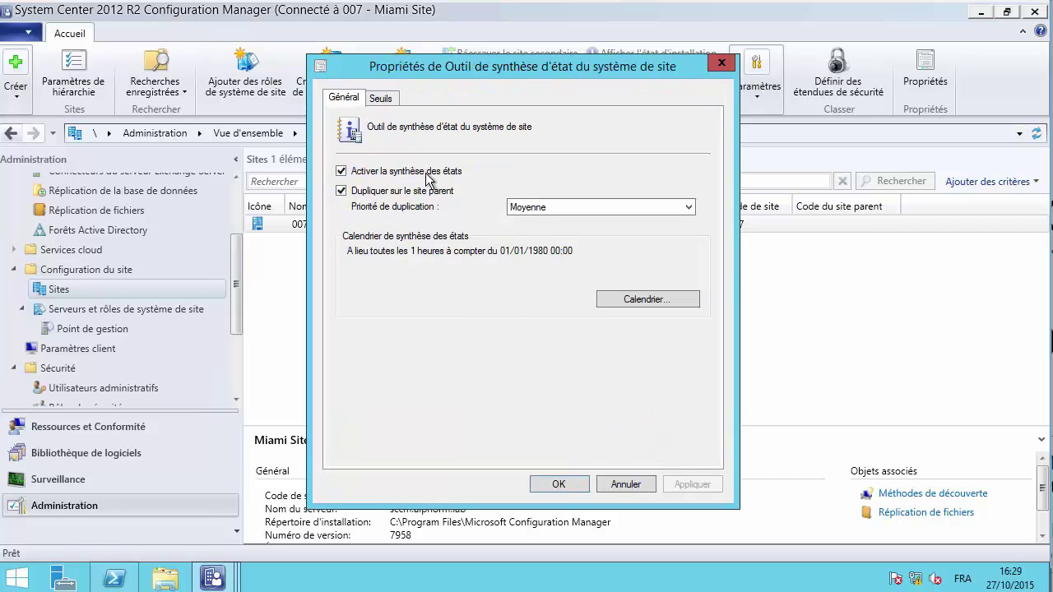
click(382, 98)
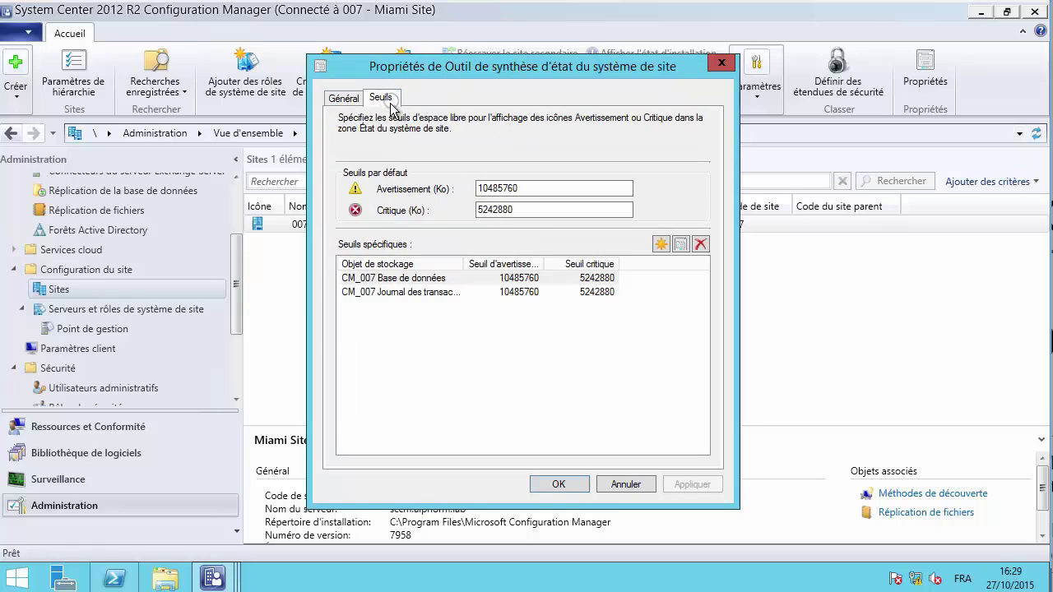
click(413, 281)
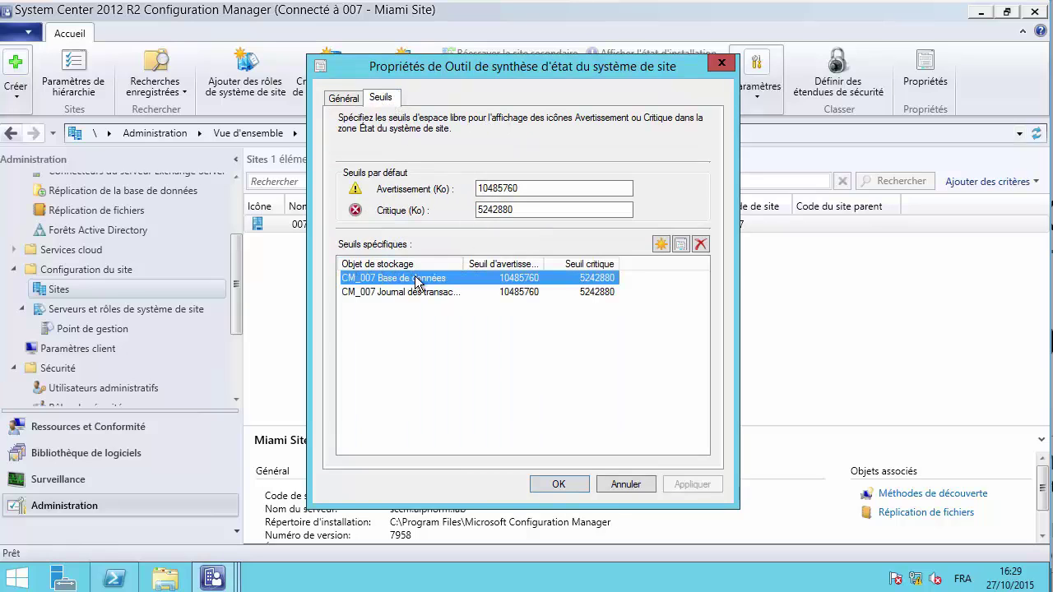
click(431, 292)
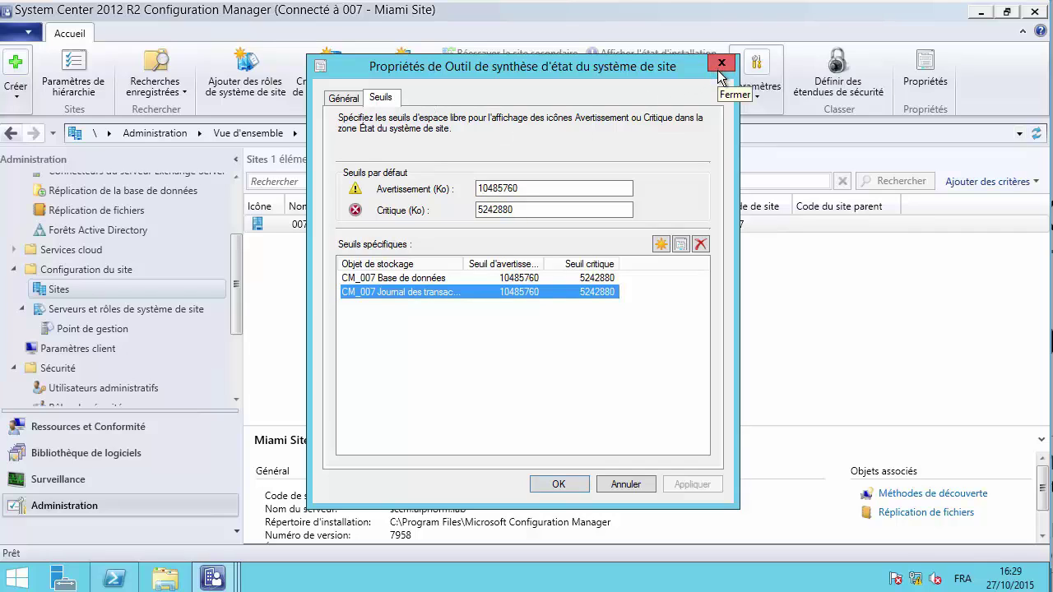
click(460, 278)
double_click(459, 280)
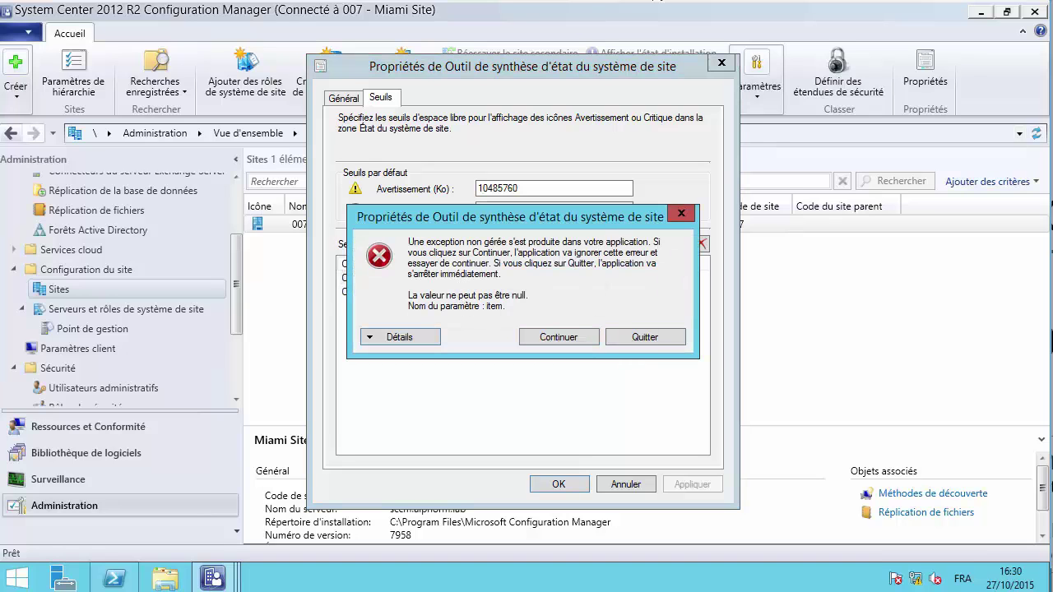
click(558, 338)
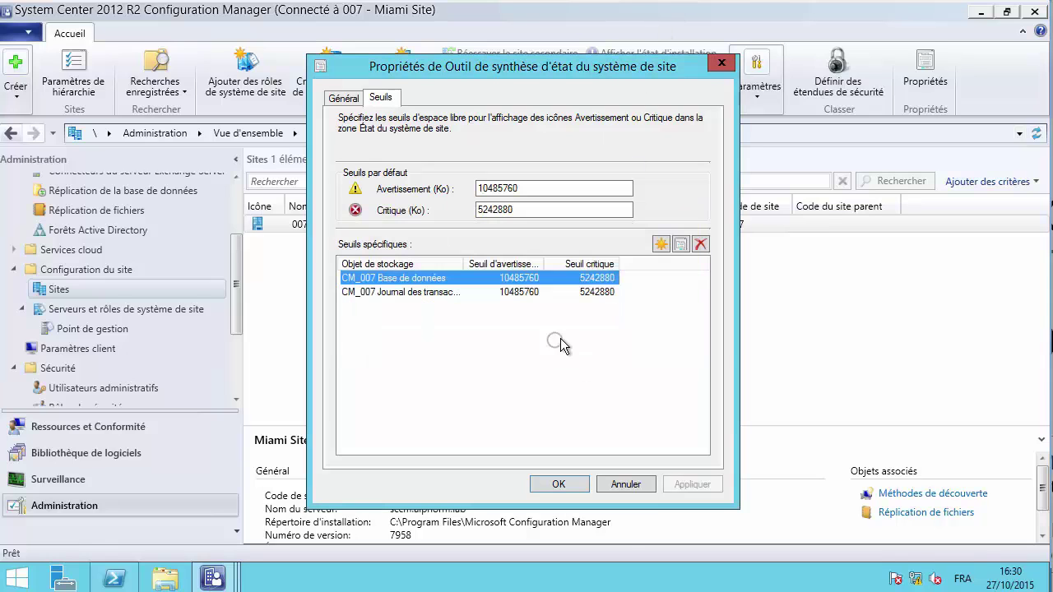
click(719, 63)
- Reopen the Miami site's status summarizer settings and select the component status summarizer
click(716, 72)
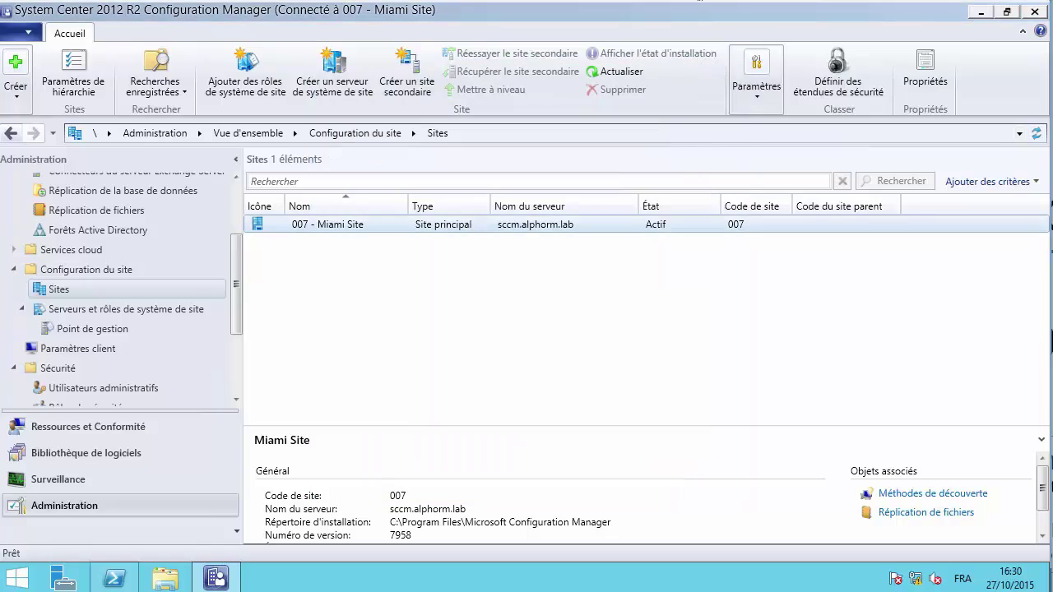
click(306, 227)
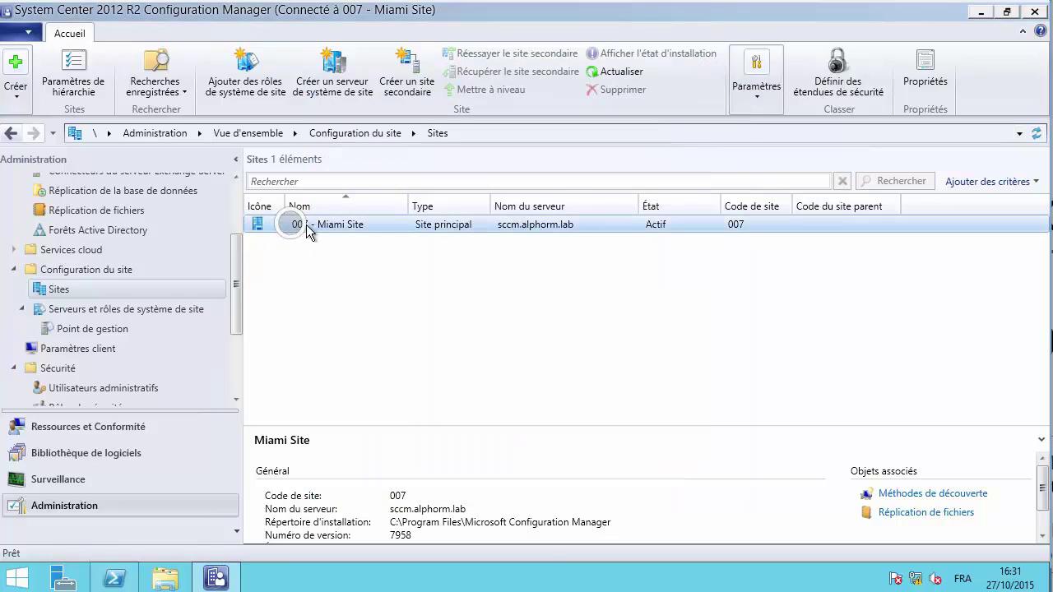
right_click(293, 227)
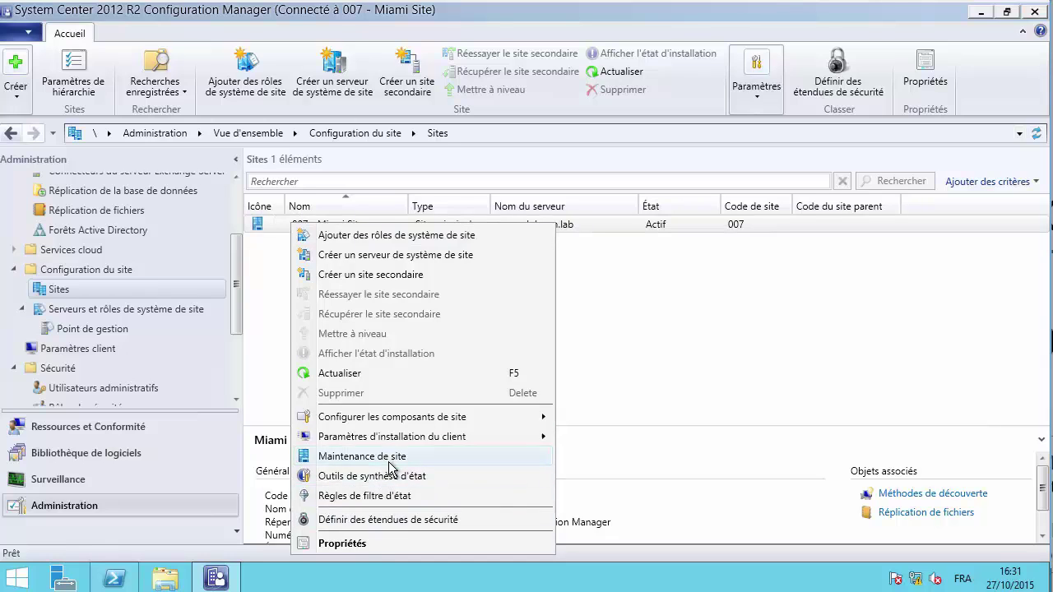
click(365, 477)
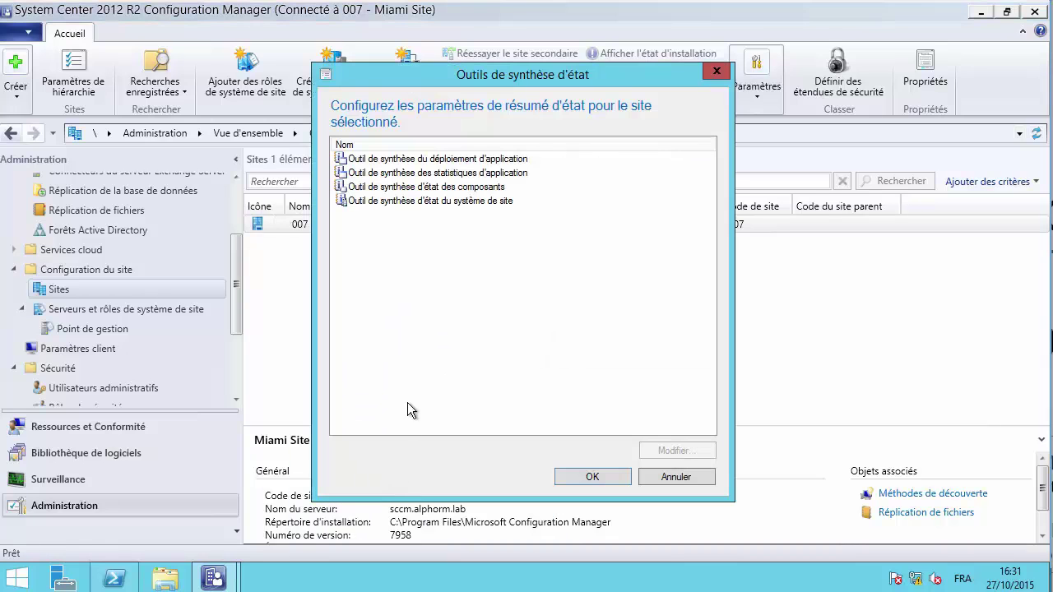
click(409, 187)
click(411, 202)
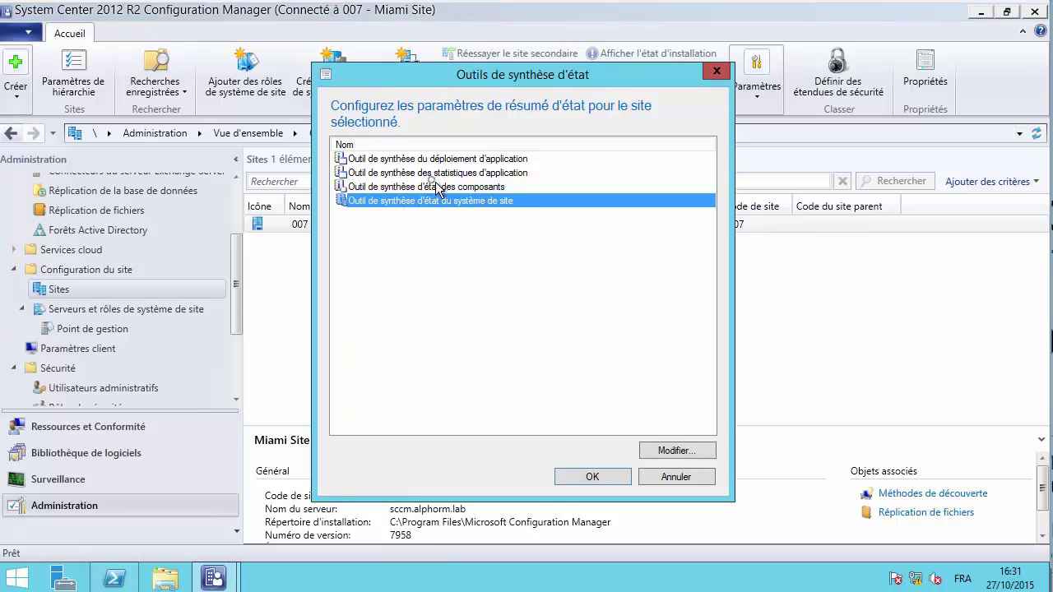
click(429, 186)
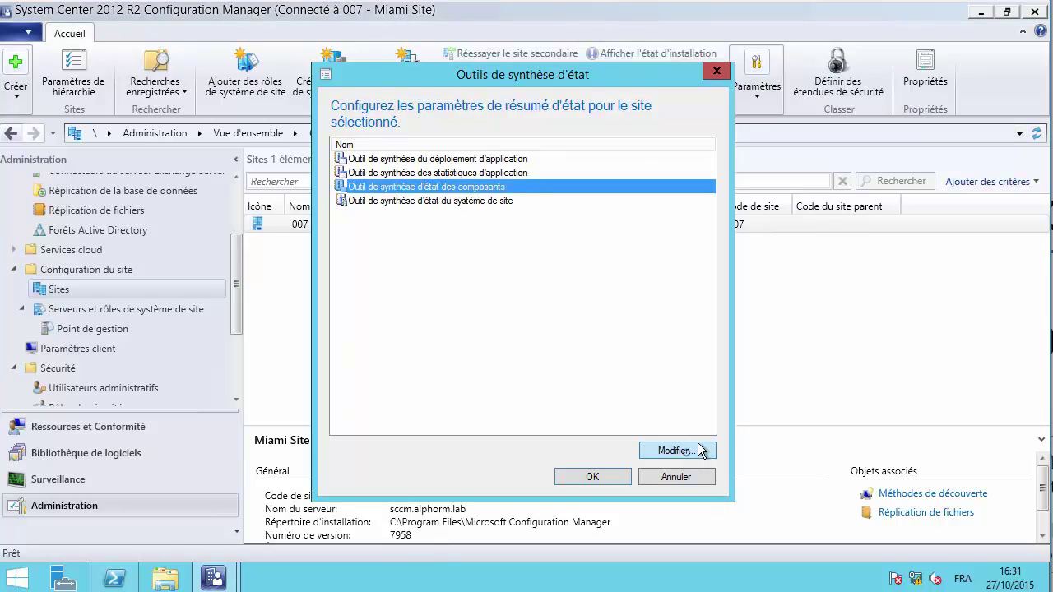
- Open the component status summarizer thresholds, widen the Composant column, and show error-message thresholds
click(699, 449)
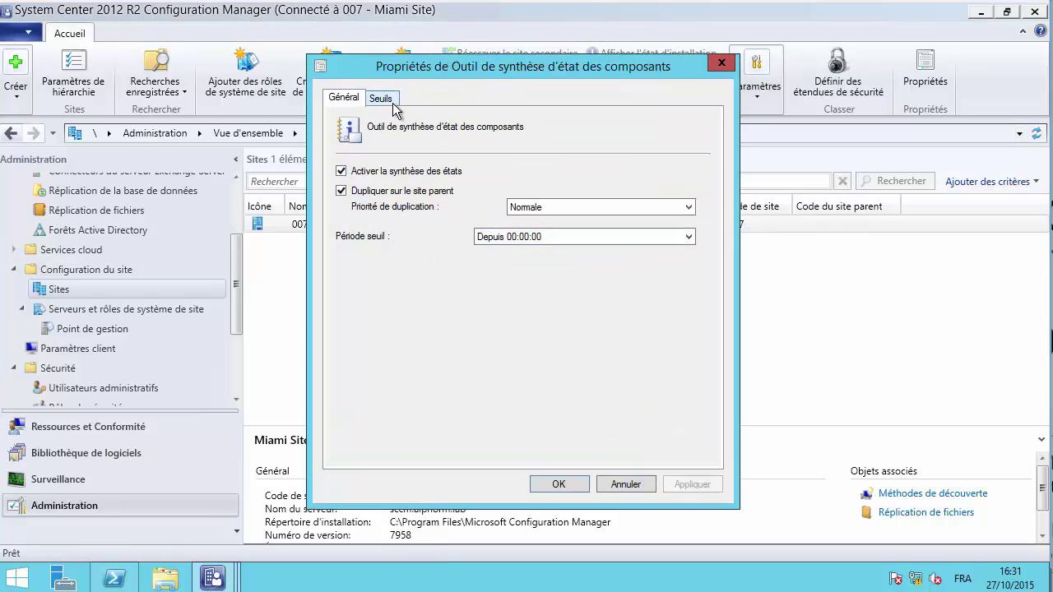
click(381, 98)
click(451, 325)
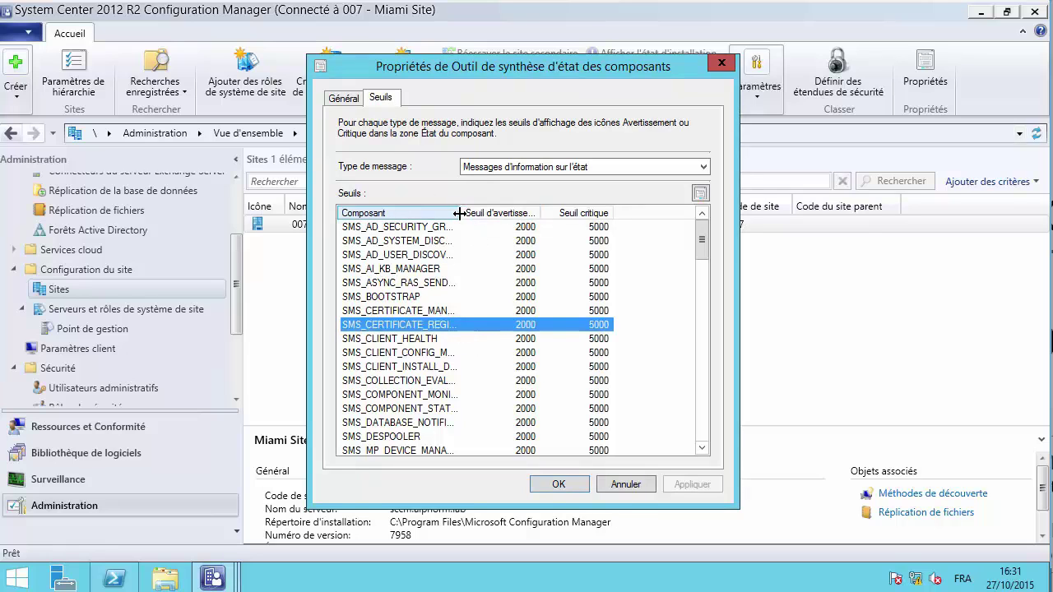
drag(461, 212, 538, 213)
click(572, 168)
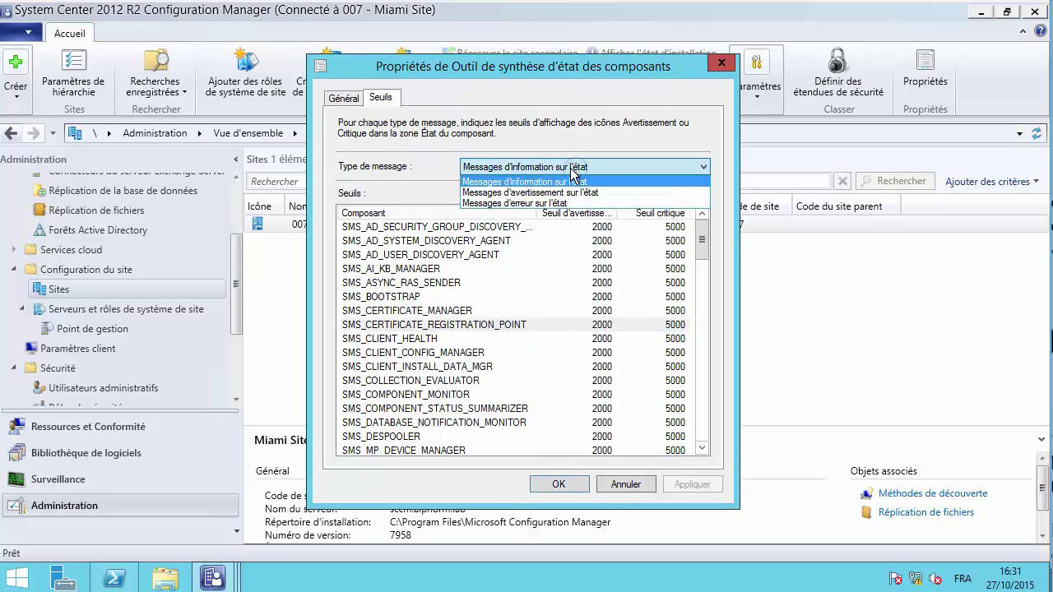
click(545, 203)
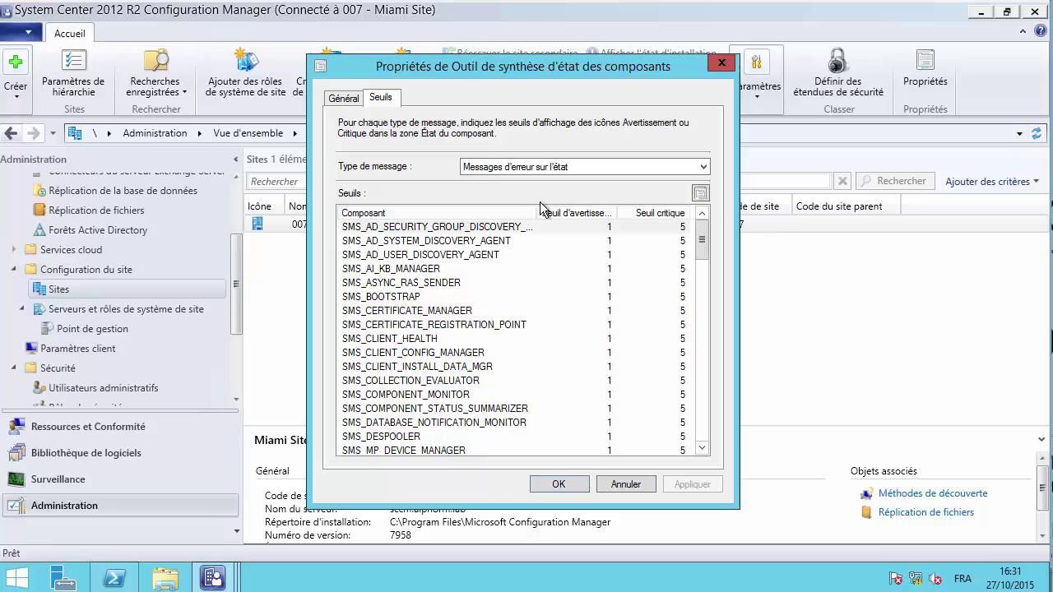
- Inspect component rows including SMS_CLIENT_HEALTH threshold values, then close the properties without saving
click(481, 311)
click(585, 266)
double_click(426, 340)
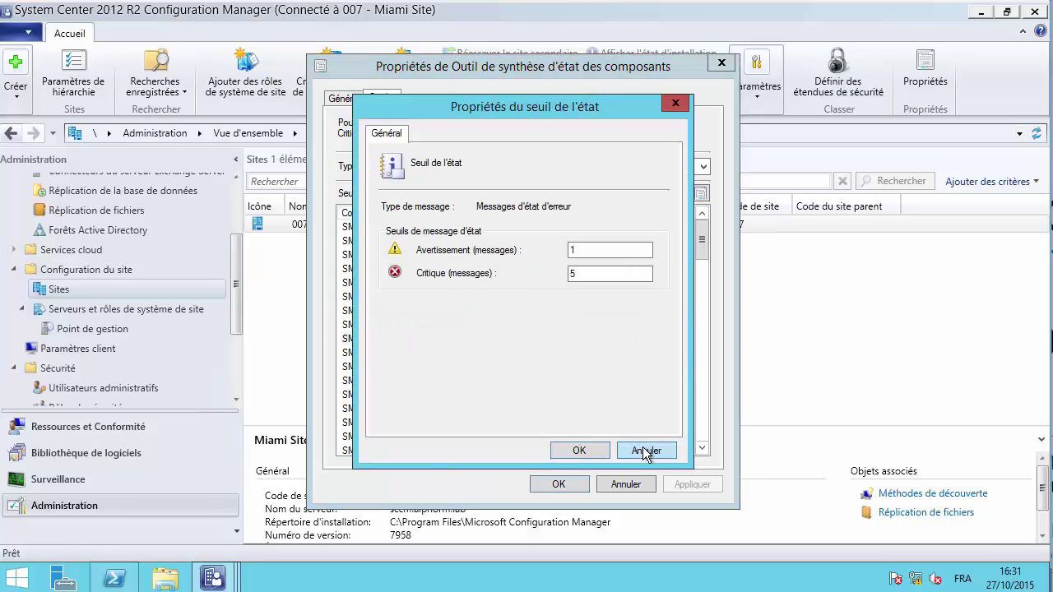
click(640, 450)
click(442, 312)
click(415, 283)
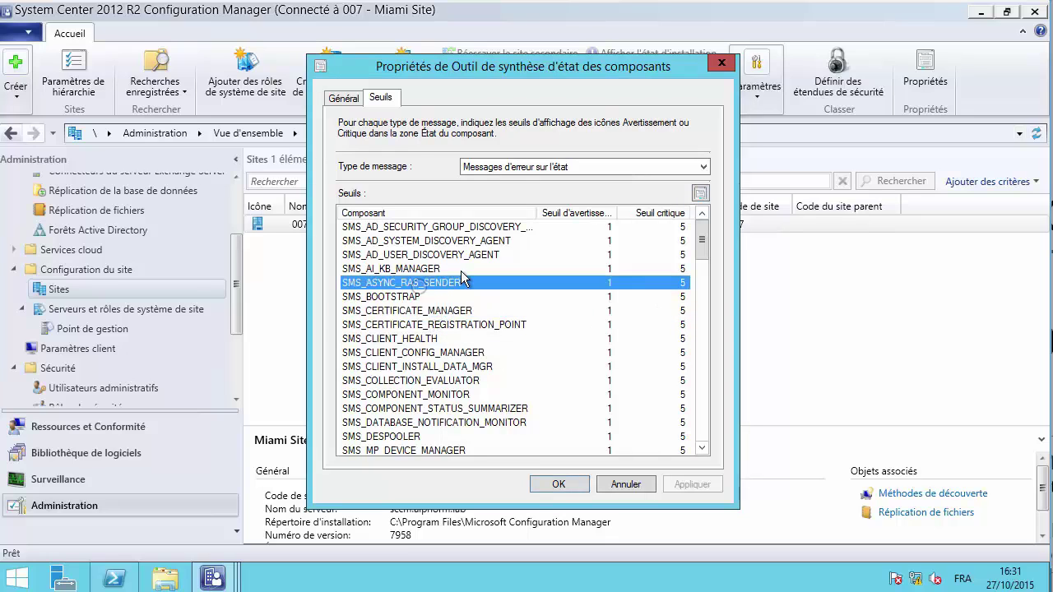
click(457, 269)
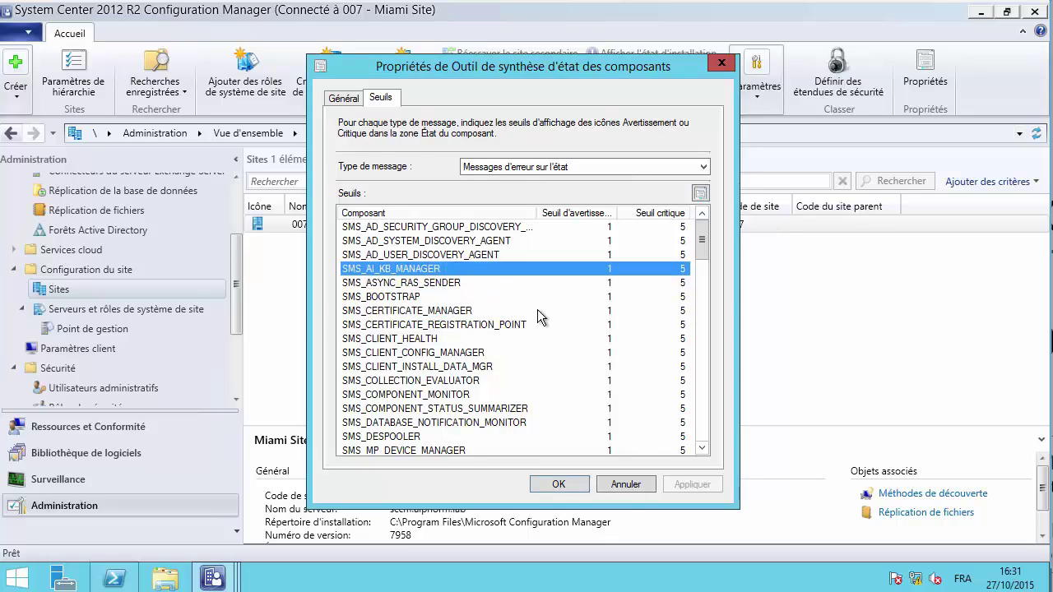
click(628, 485)
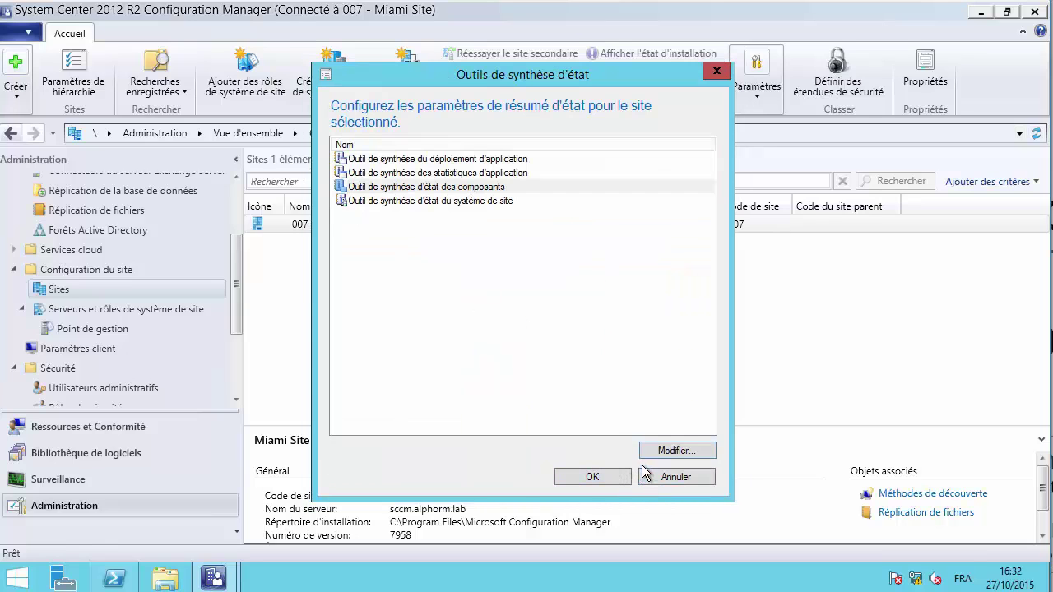
- Open the Miami site's 13 status filter rules (Règles de filtre d'état) and select rules 7 and 1
key(Escape)
right_click(323, 224)
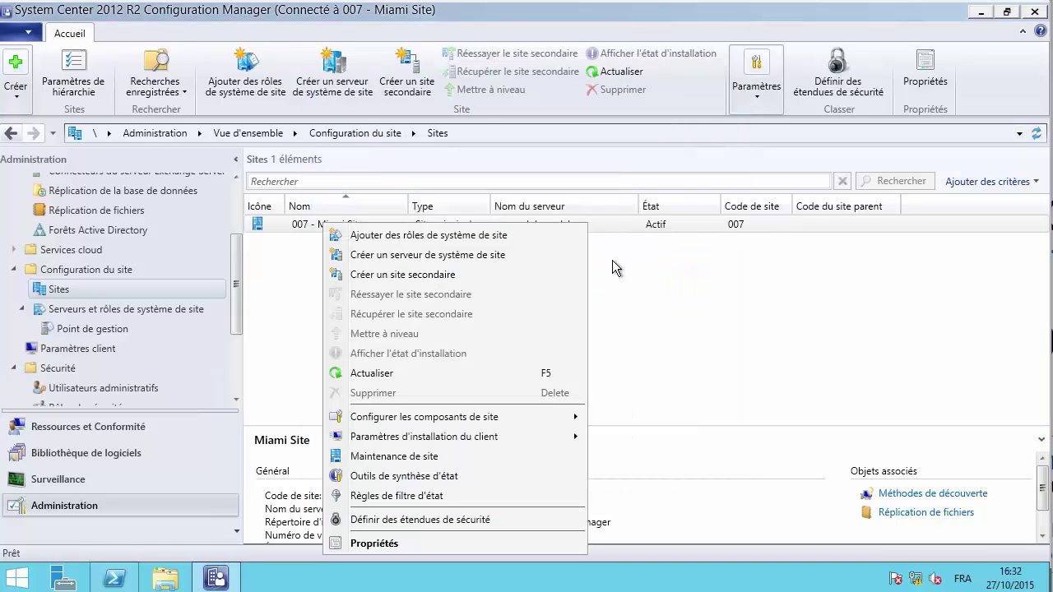
click(393, 495)
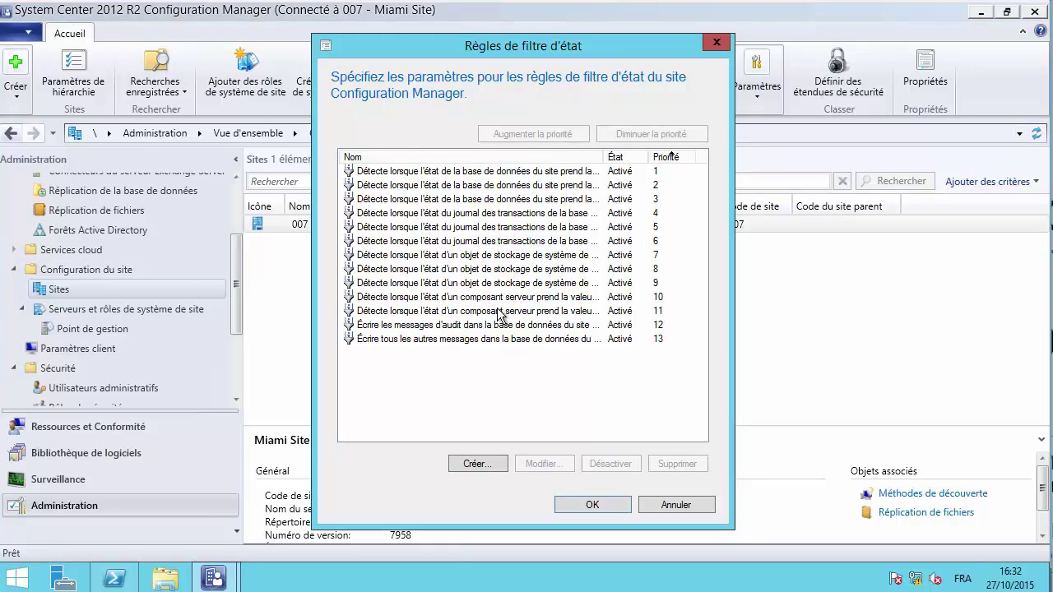
click(505, 256)
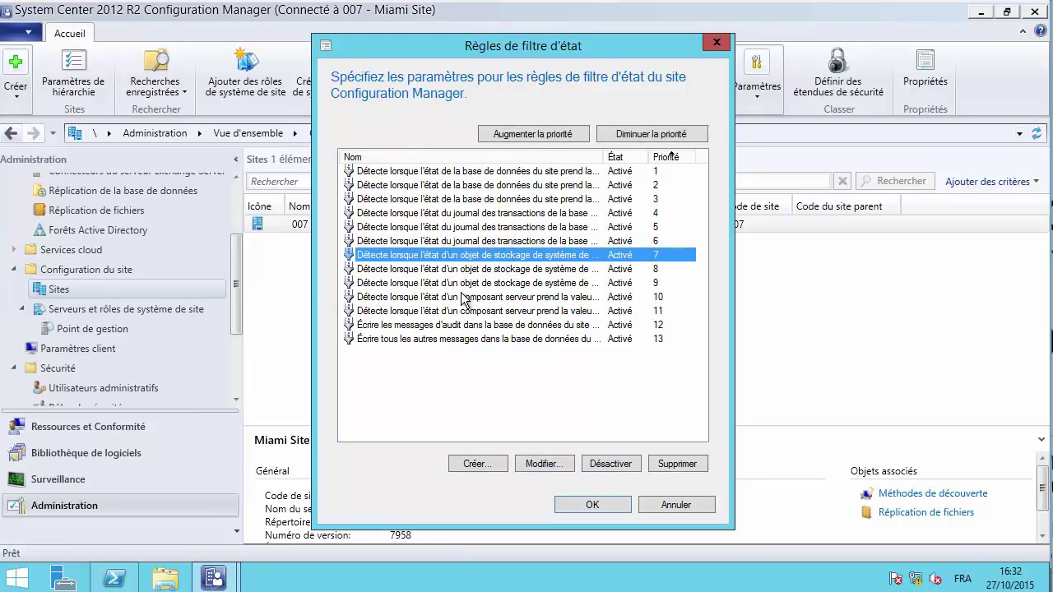
click(490, 174)
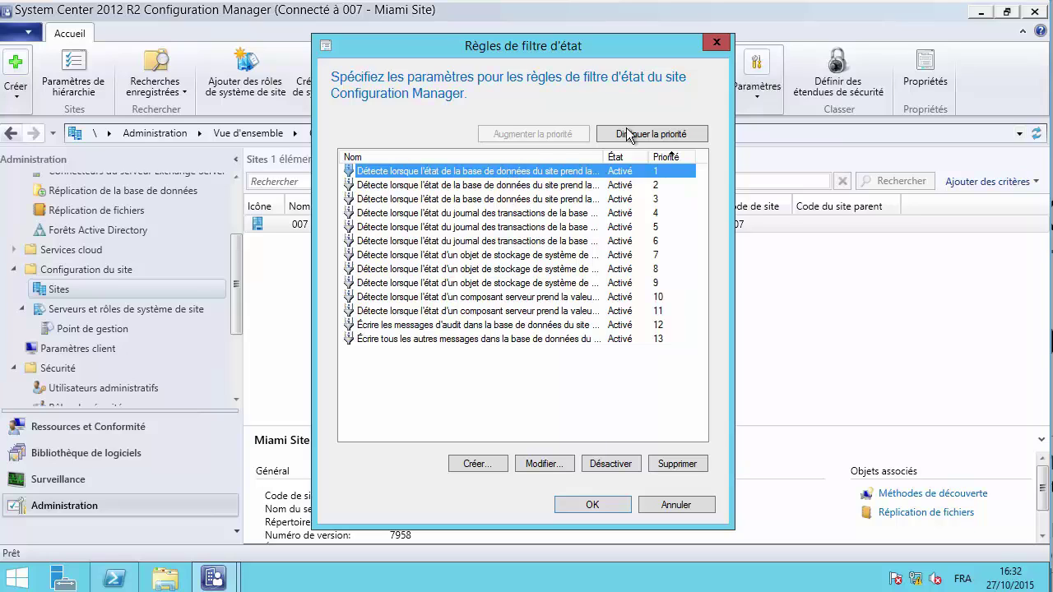
- Change filter rule 1's component to WINDOWS_INTUNE_SERVICE and view its actions, with event-log recording enabled
click(539, 464)
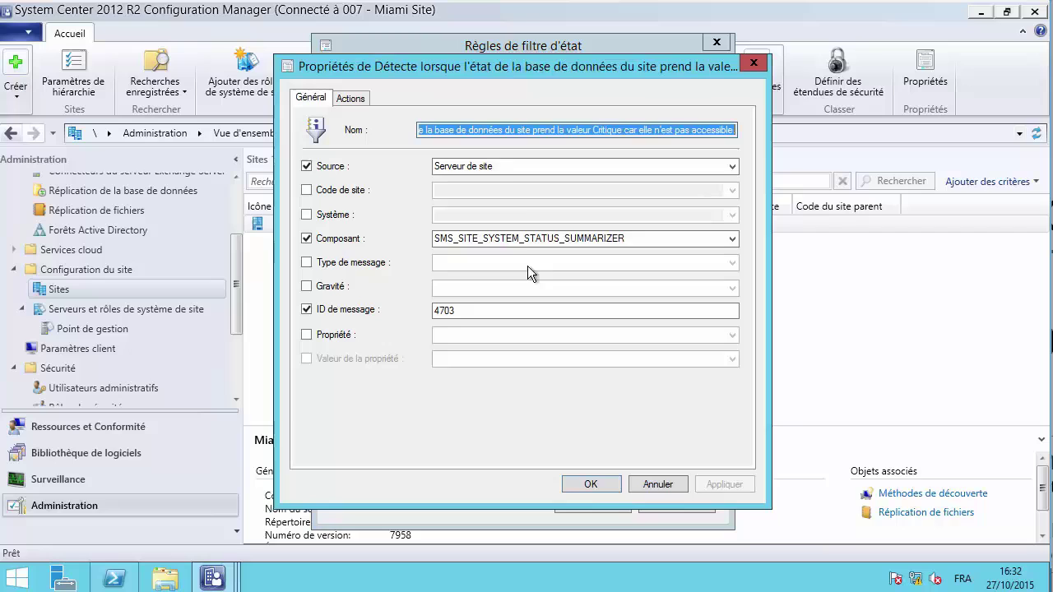
click(497, 166)
double_click(490, 166)
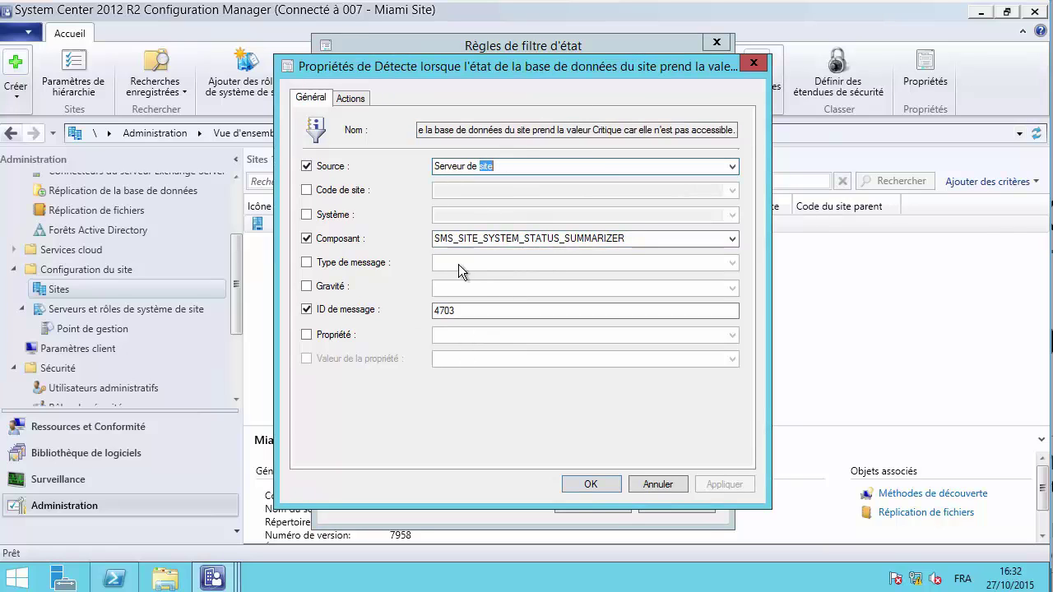
double_click(461, 310)
click(731, 239)
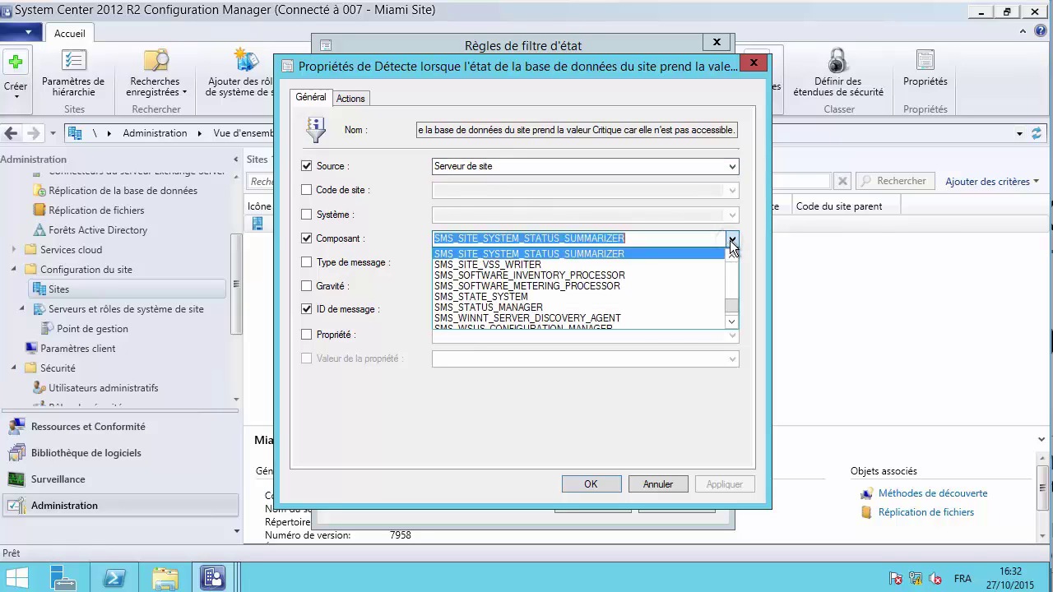
click(513, 297)
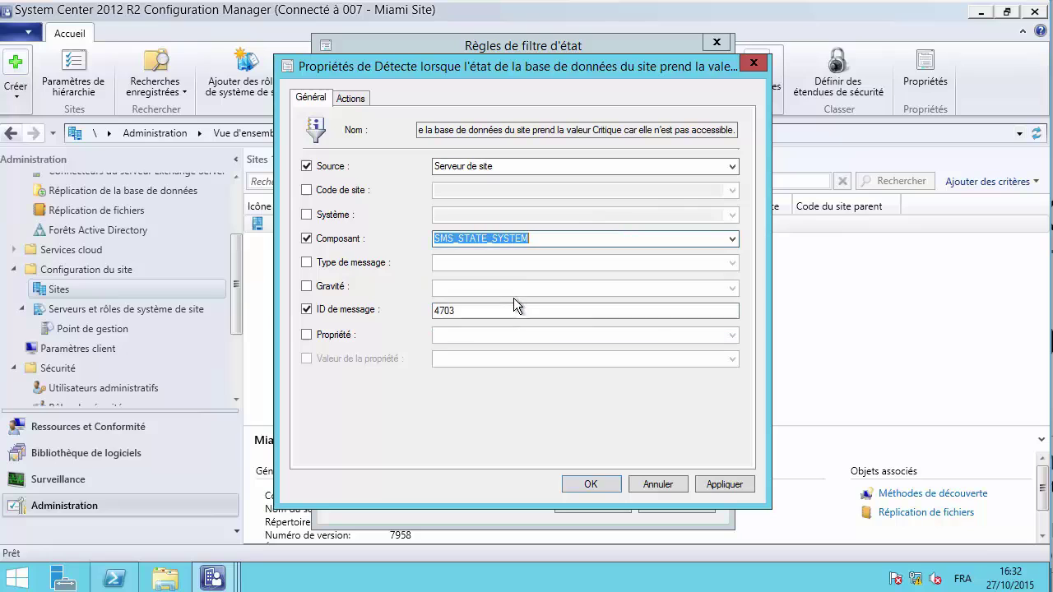
click(731, 238)
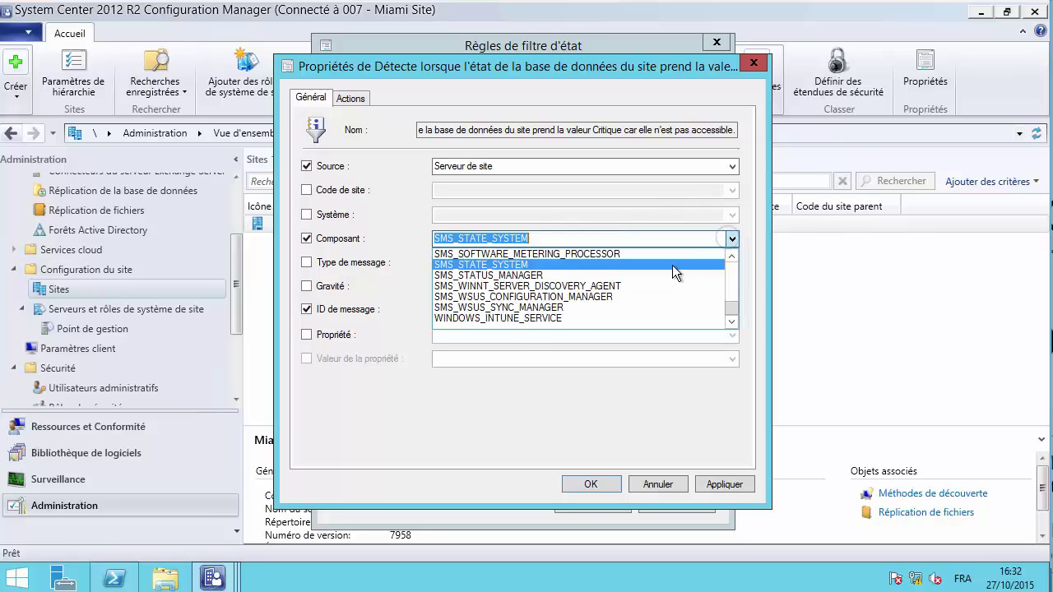
click(521, 317)
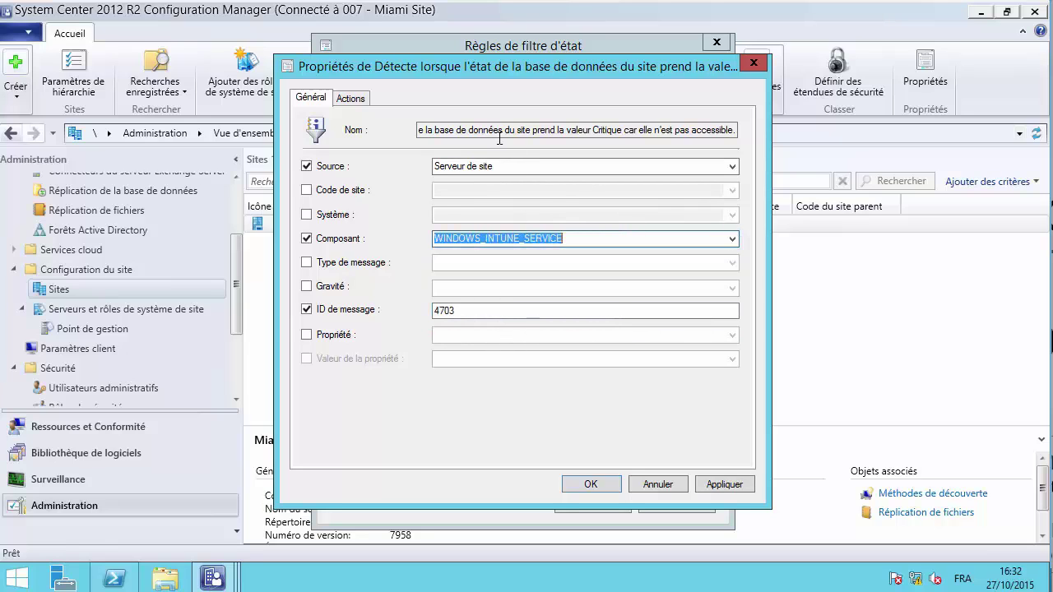
click(352, 99)
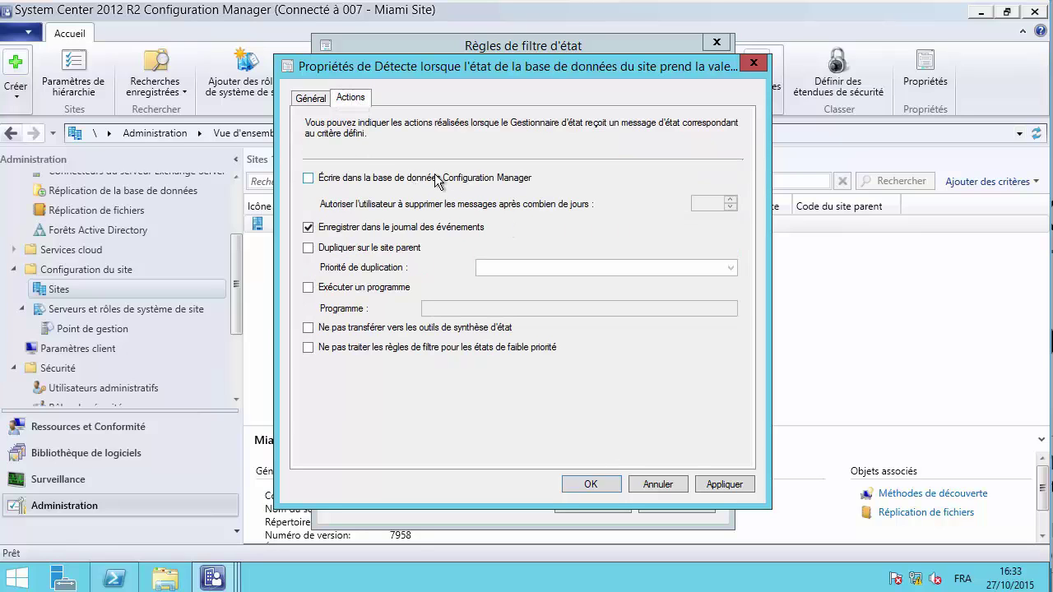
- Cancel the filter rule changes and close the Status Filter Rules dialog
click(662, 485)
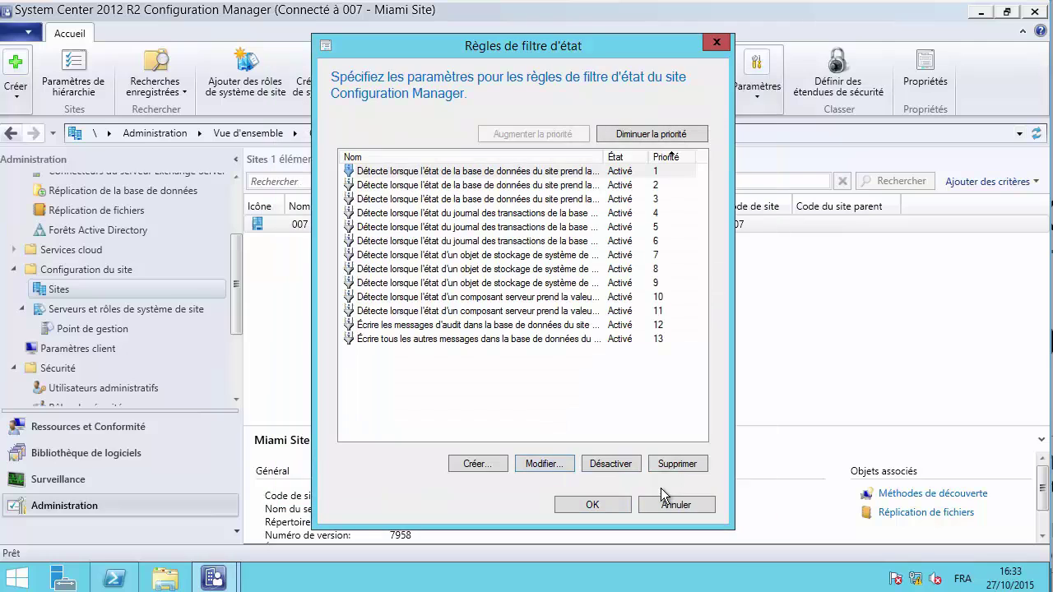
click(516, 256)
click(524, 295)
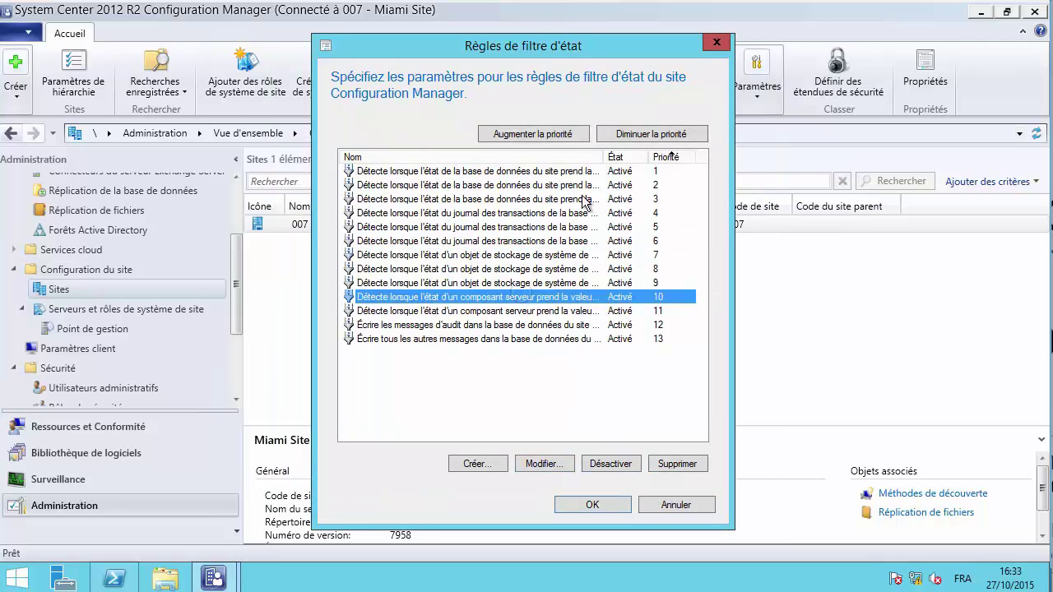
click(714, 45)
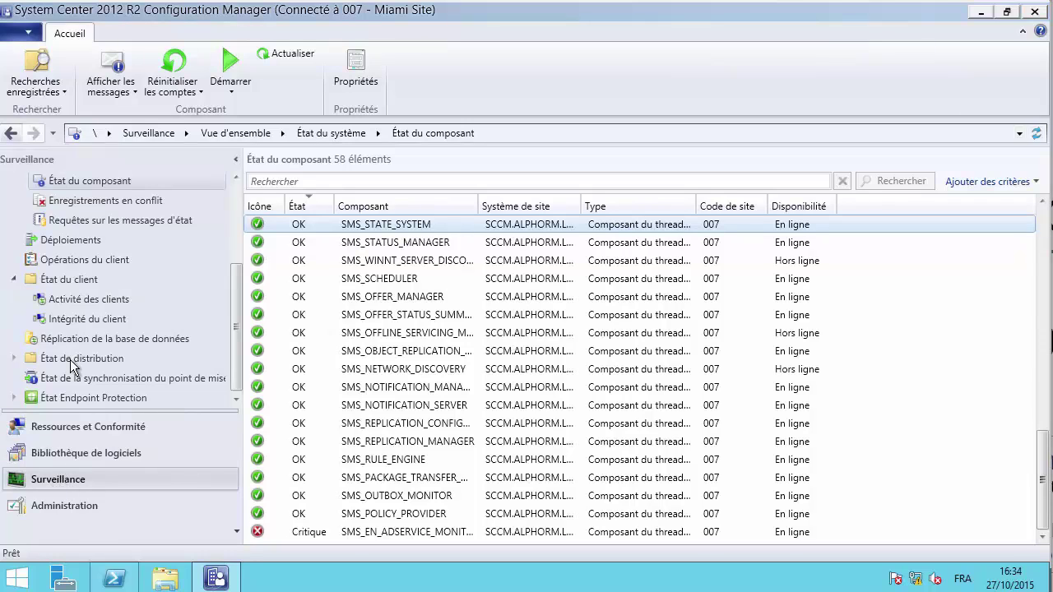
click(408, 278)
click(411, 298)
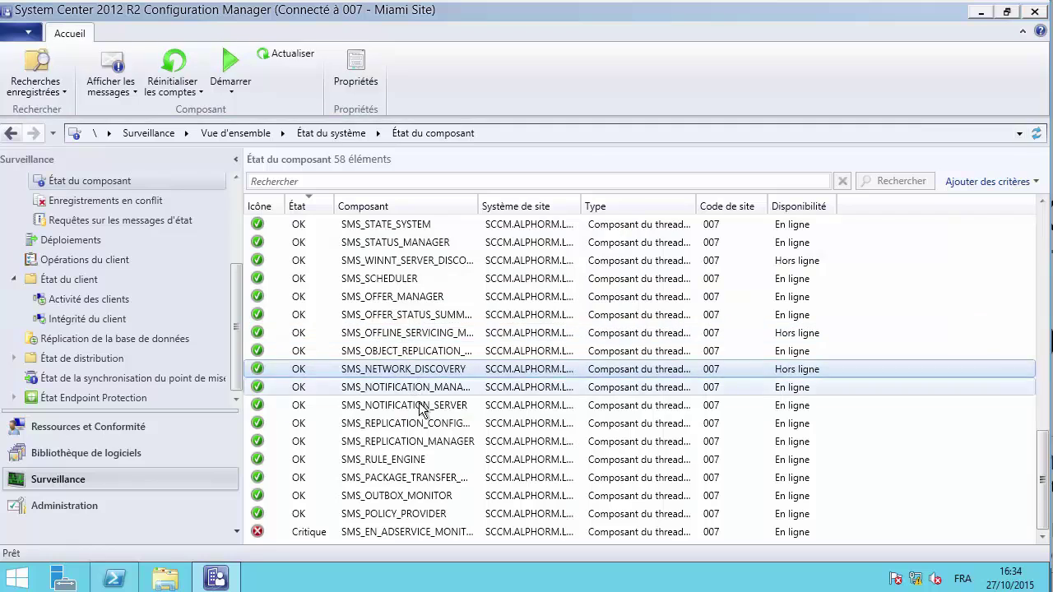
click(444, 314)
click(479, 225)
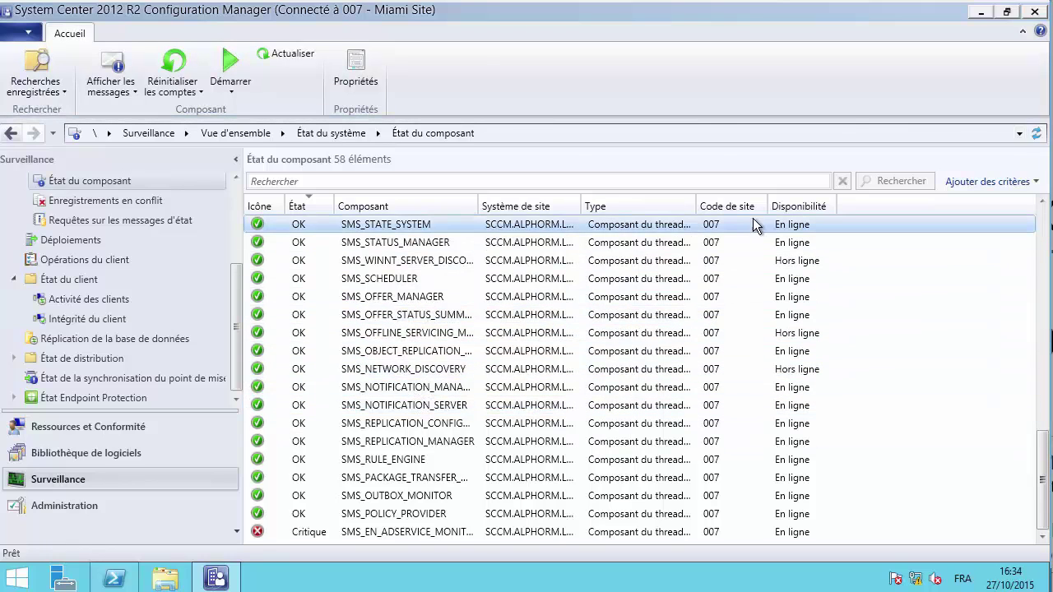
right_click(379, 221)
mouse_move(451, 232)
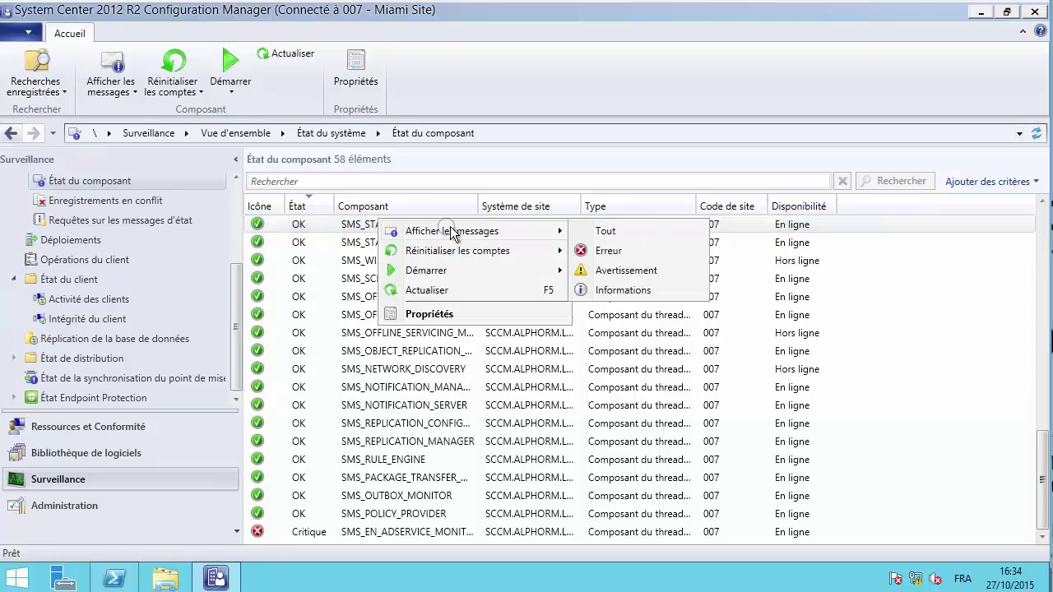
click(600, 230)
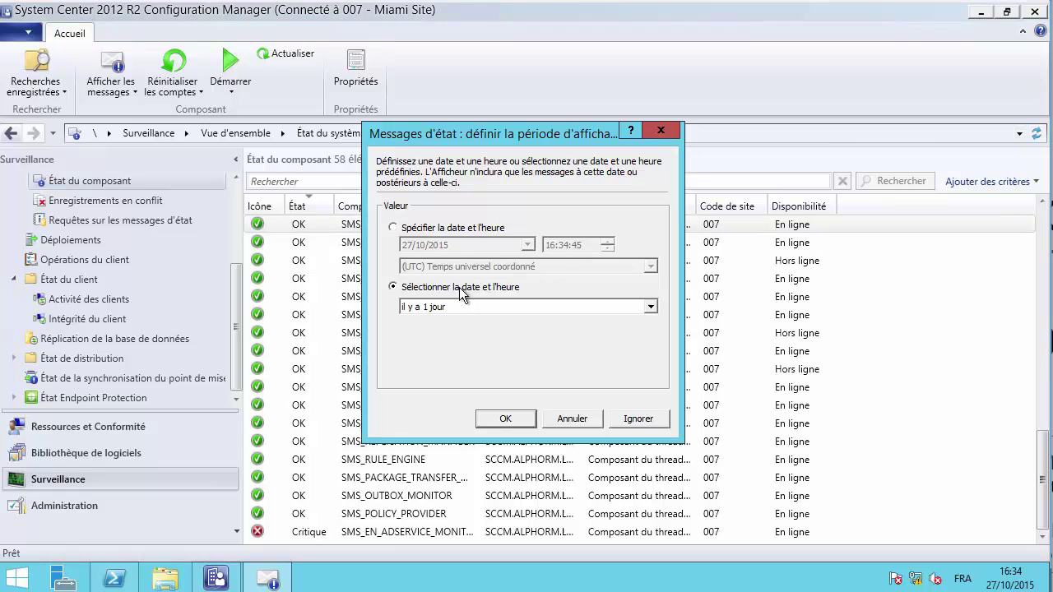
click(505, 420)
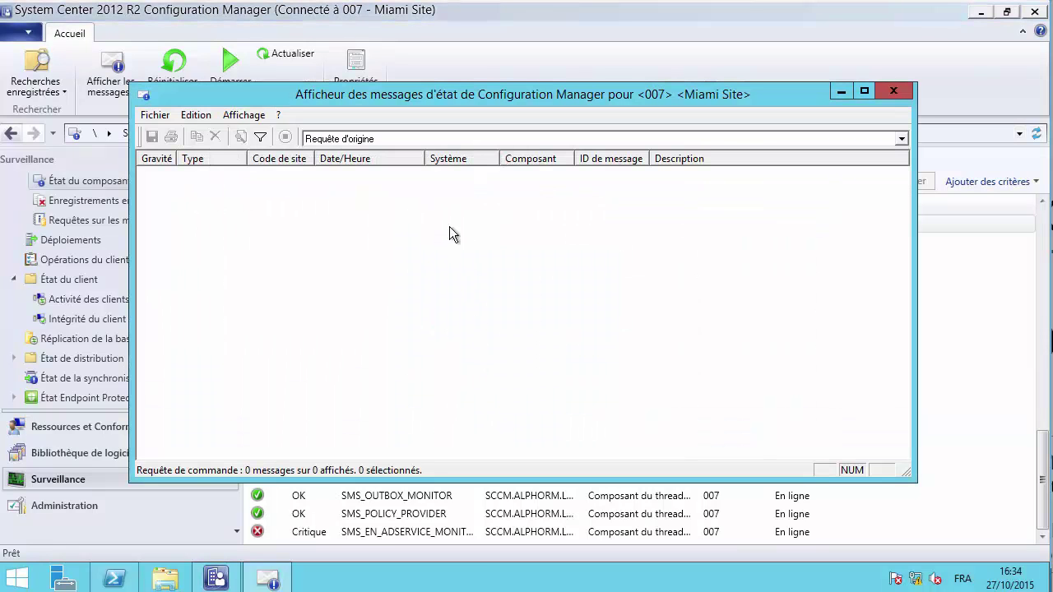
click(395, 139)
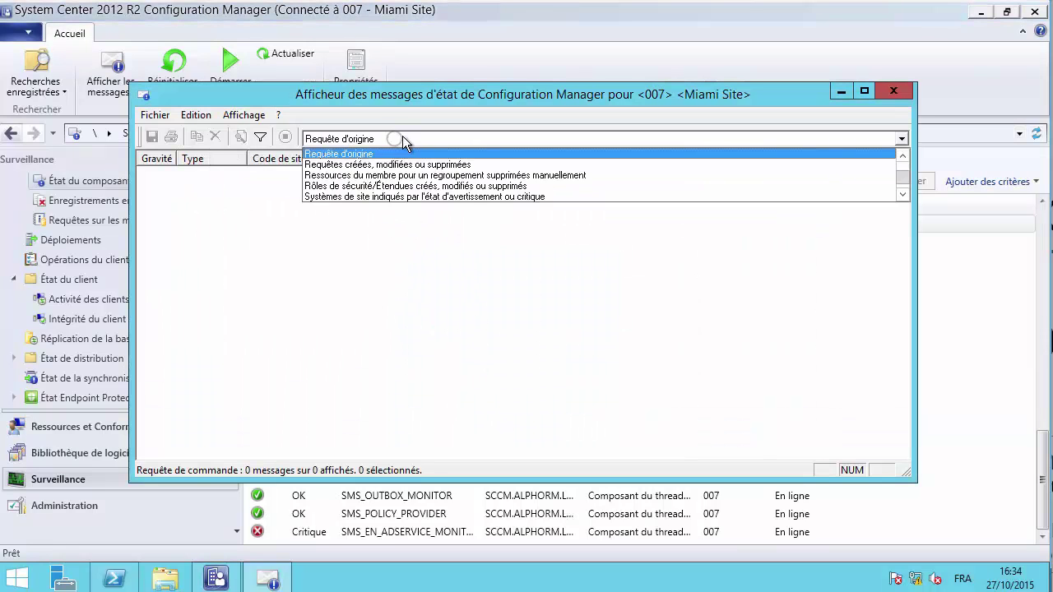
click(407, 156)
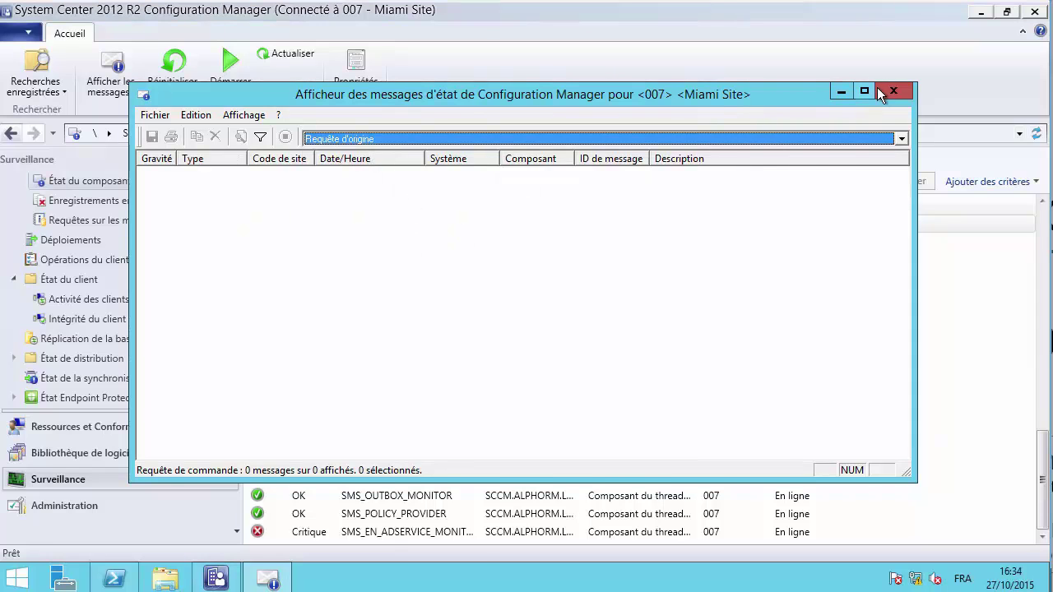
click(880, 90)
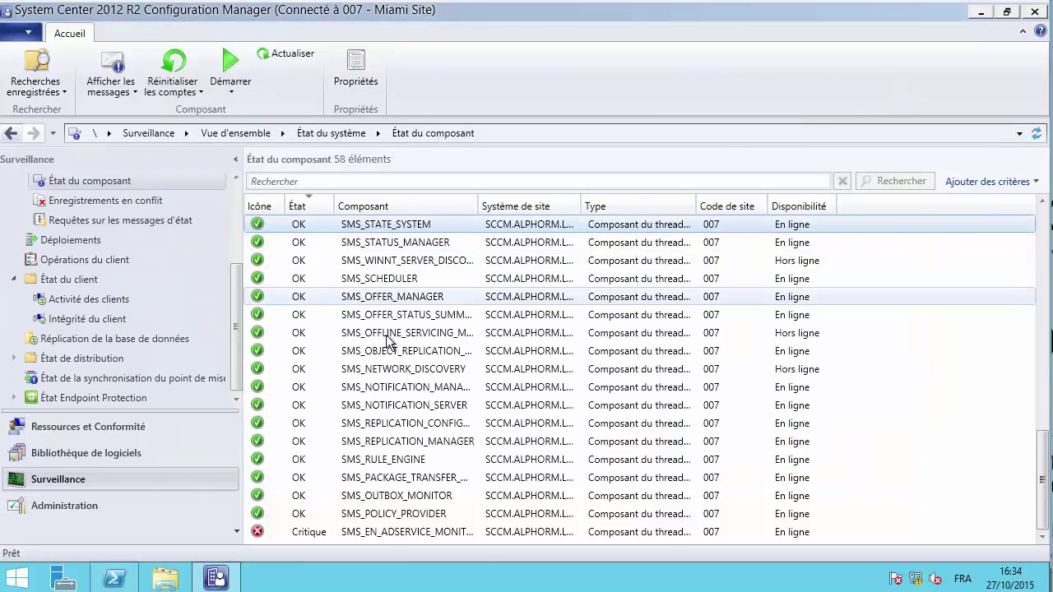
click(391, 466)
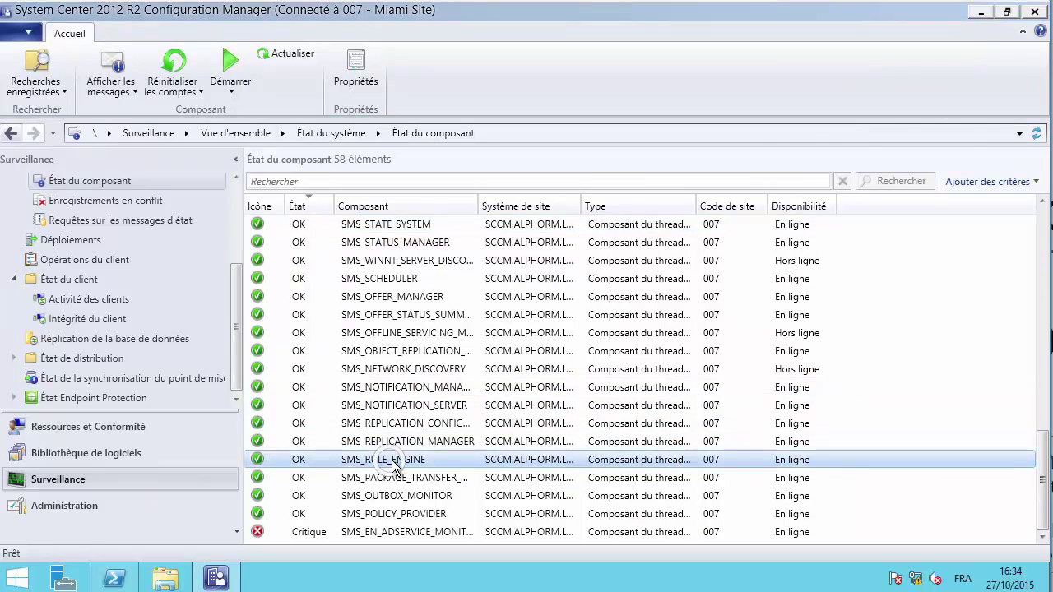
right_click(391, 459)
mouse_move(506, 372)
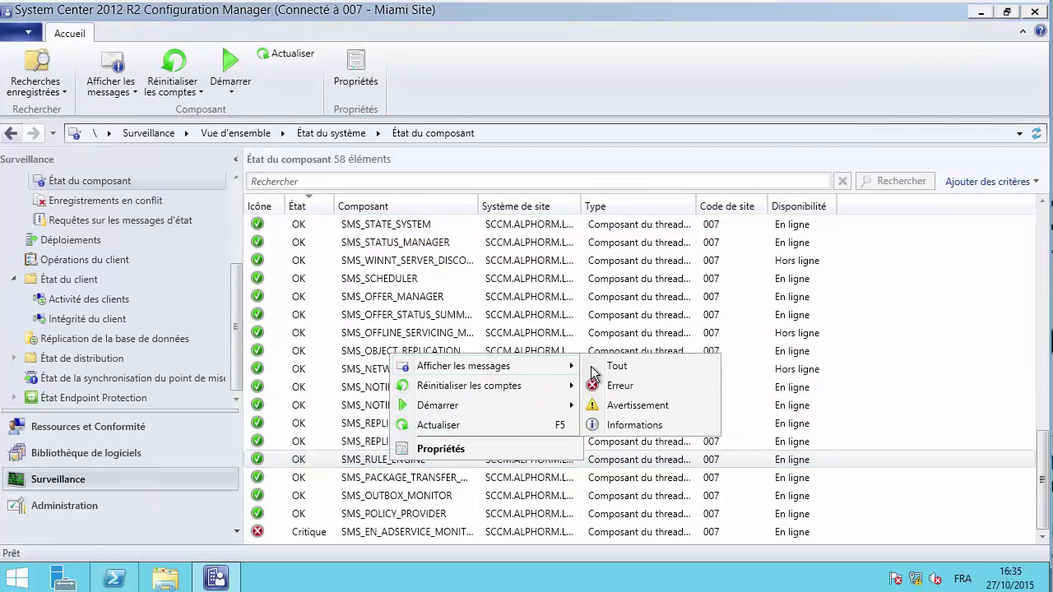
click(625, 366)
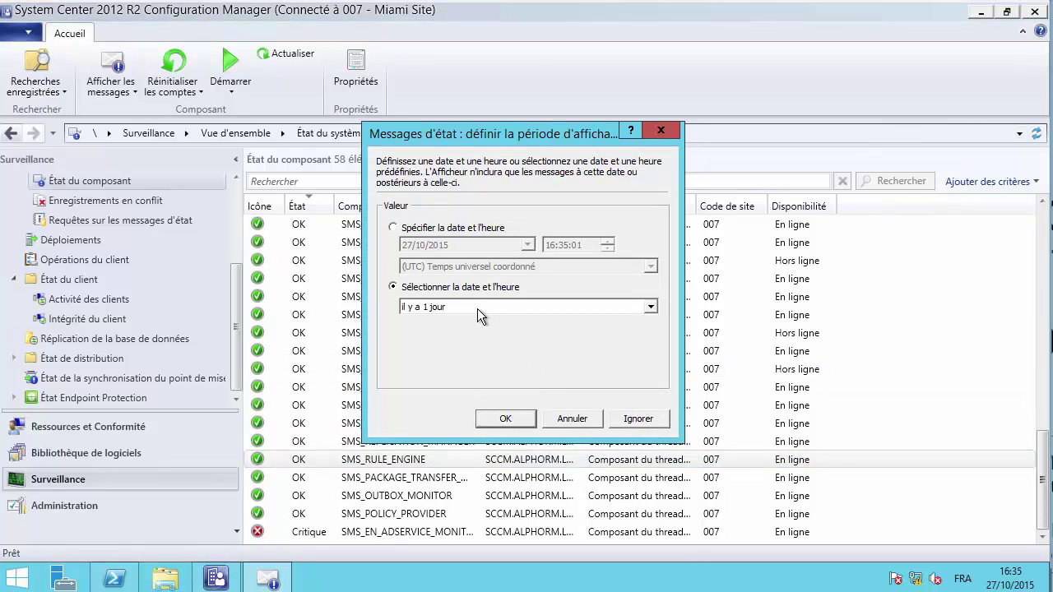
click(477, 307)
click(462, 322)
click(505, 419)
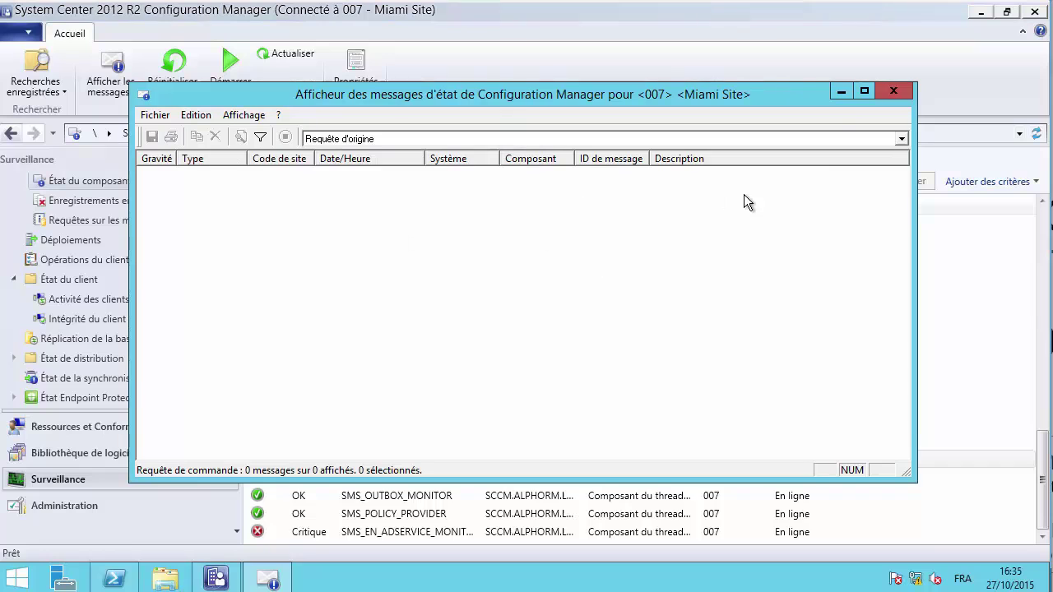
click(893, 91)
click(391, 532)
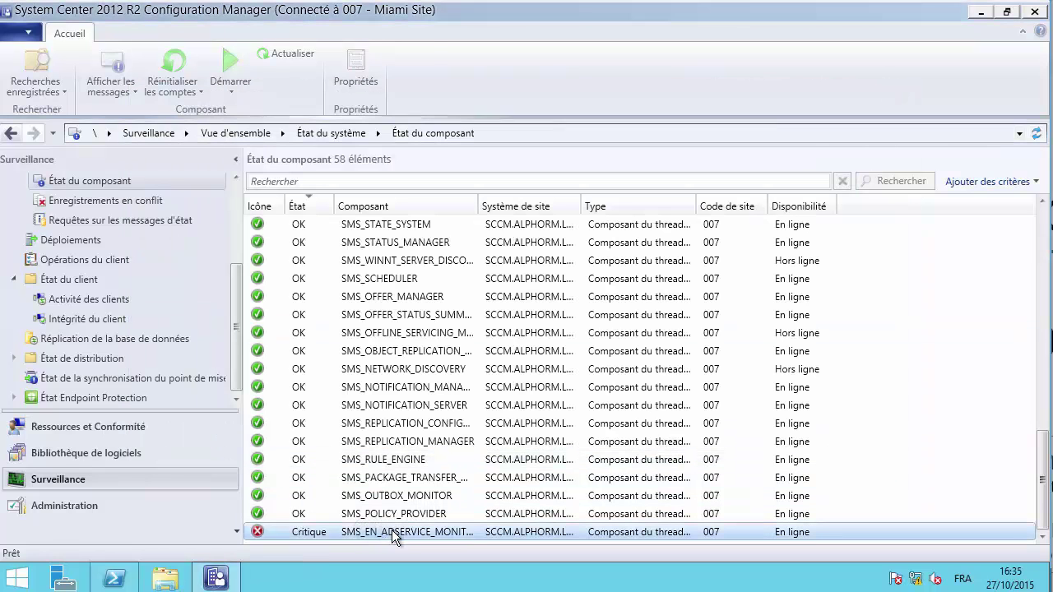
- List all 18 status messages for the critical SMS_EN_ADSERVICE_MONITOR component
right_click(398, 534)
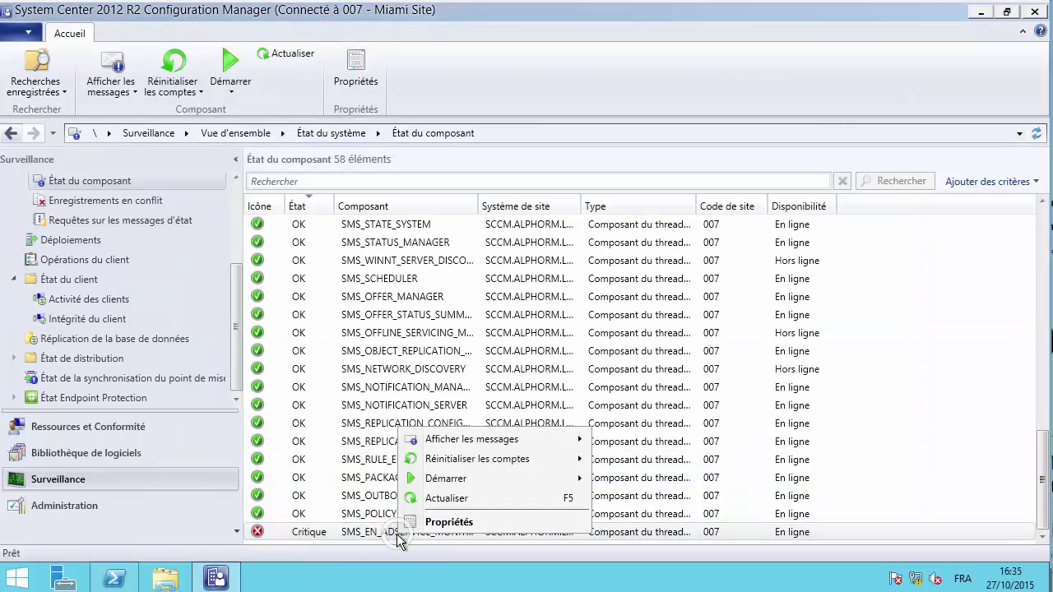
mouse_move(497, 440)
click(604, 438)
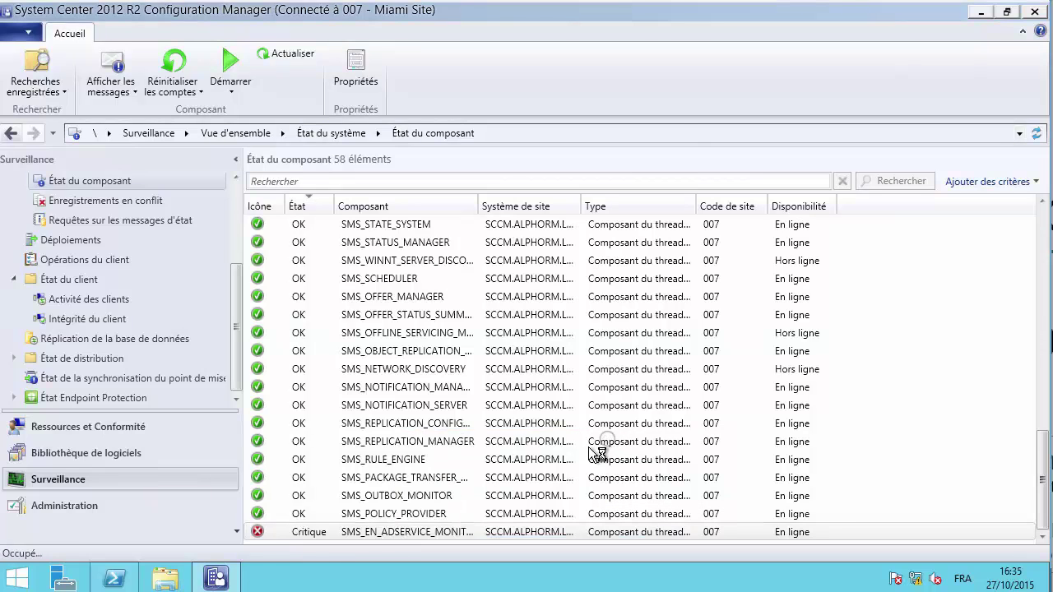
click(516, 426)
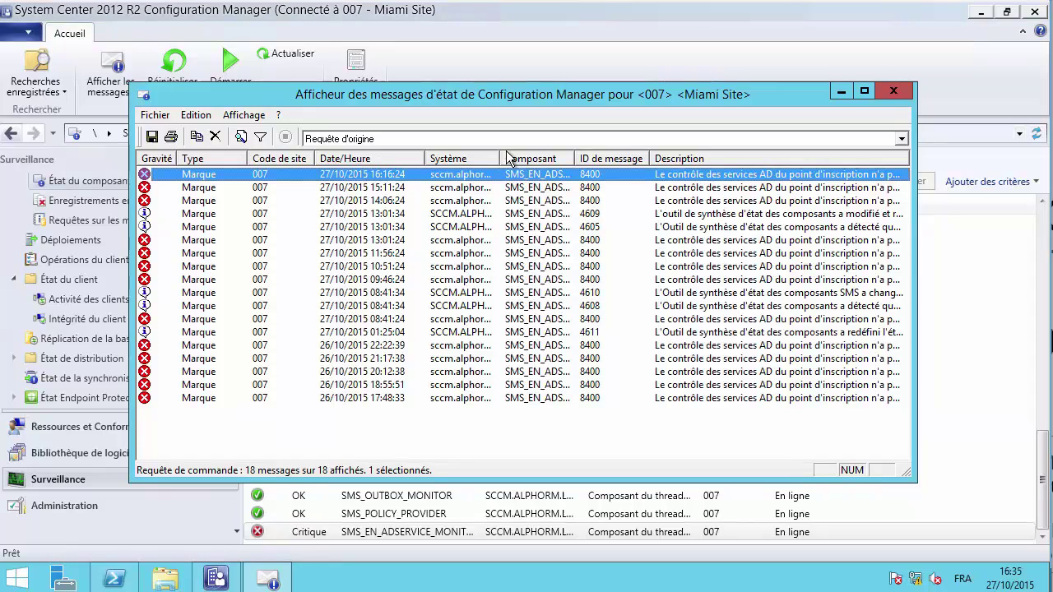
- Read the 13:01:24 message's cause and solution details, then close the Status Message Viewer
mouse_move(728, 181)
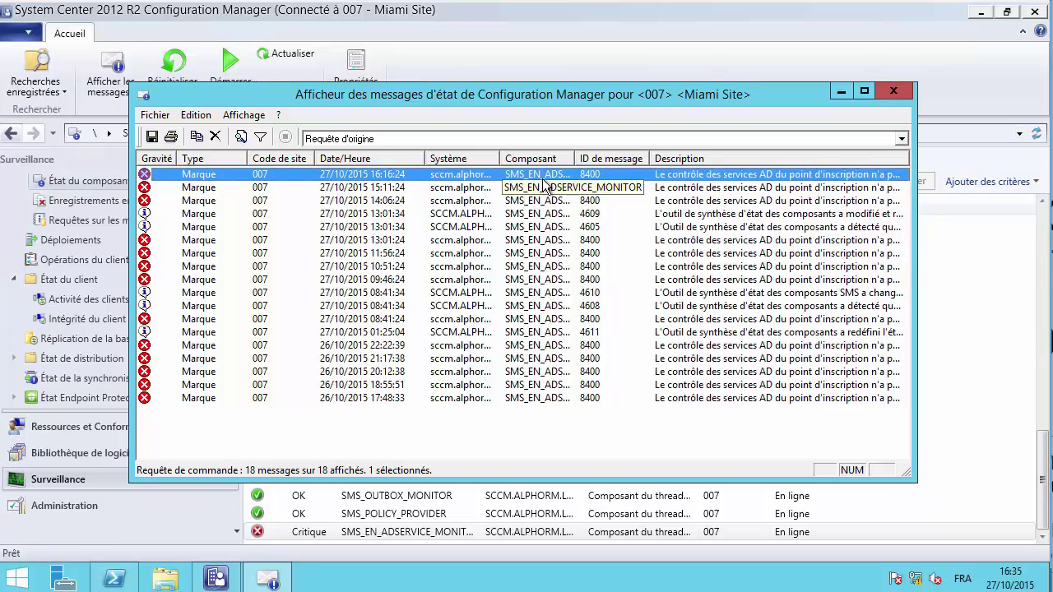
click(701, 189)
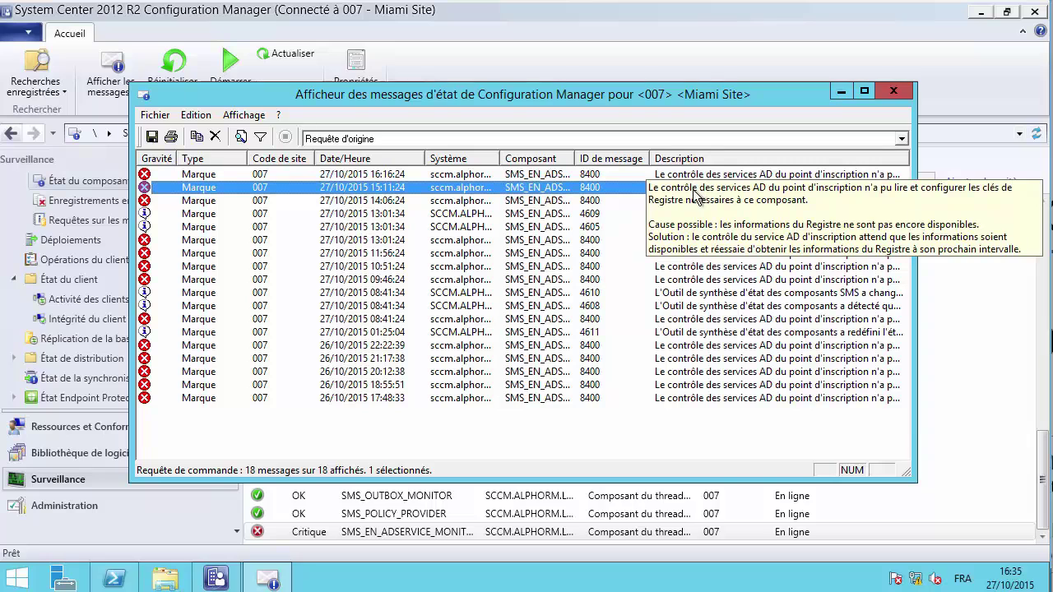
click(383, 240)
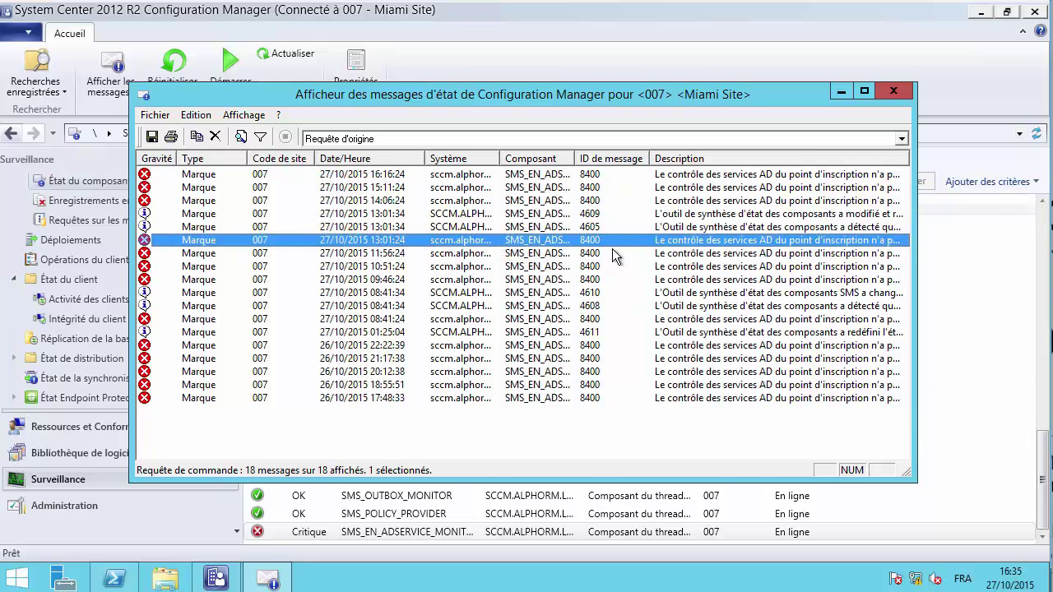
double_click(590, 240)
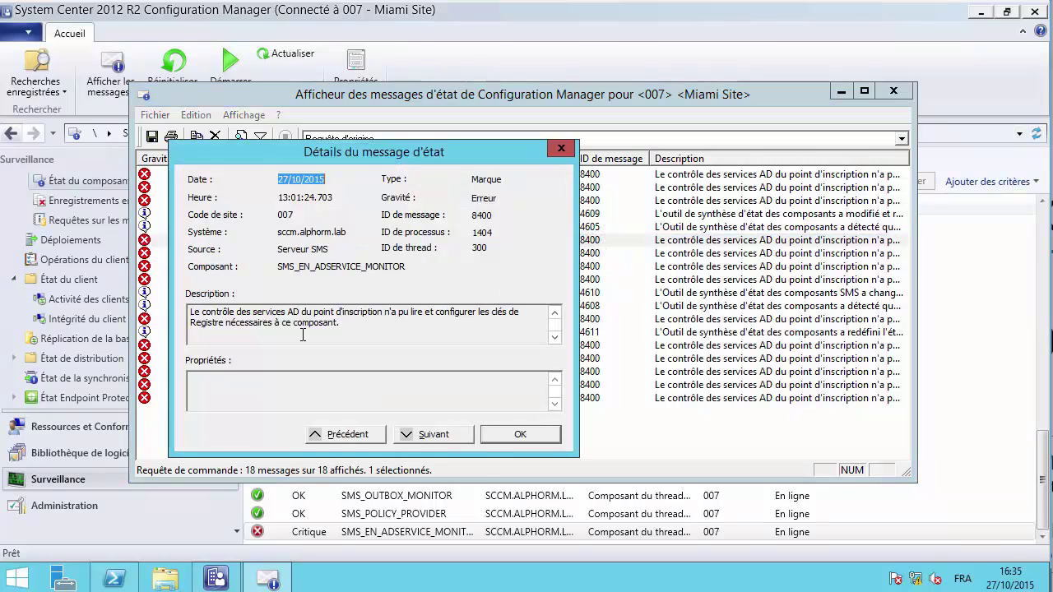
drag(193, 312, 413, 382)
click(500, 436)
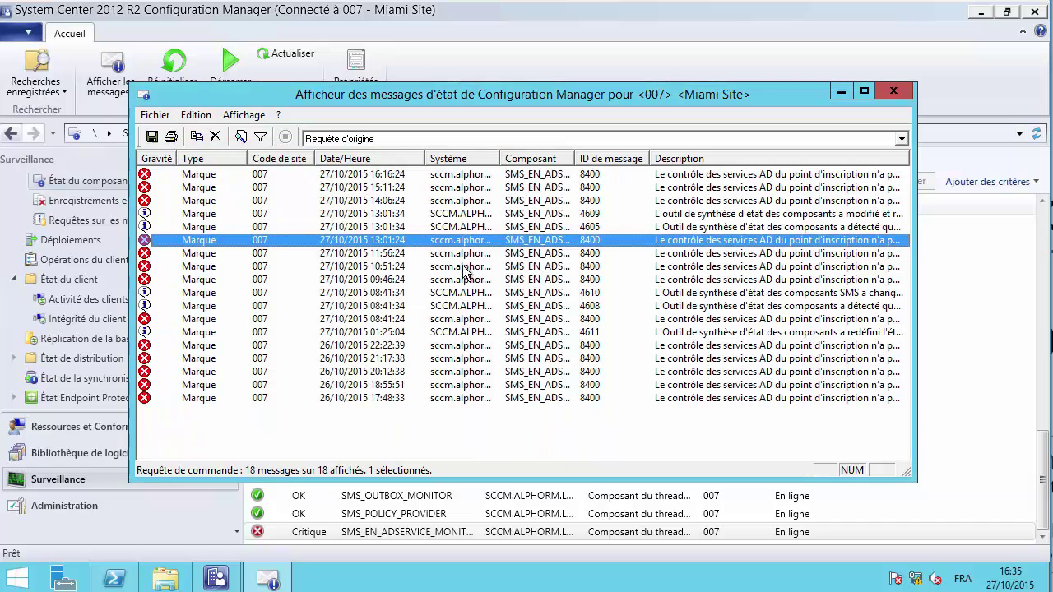
click(461, 266)
click(894, 91)
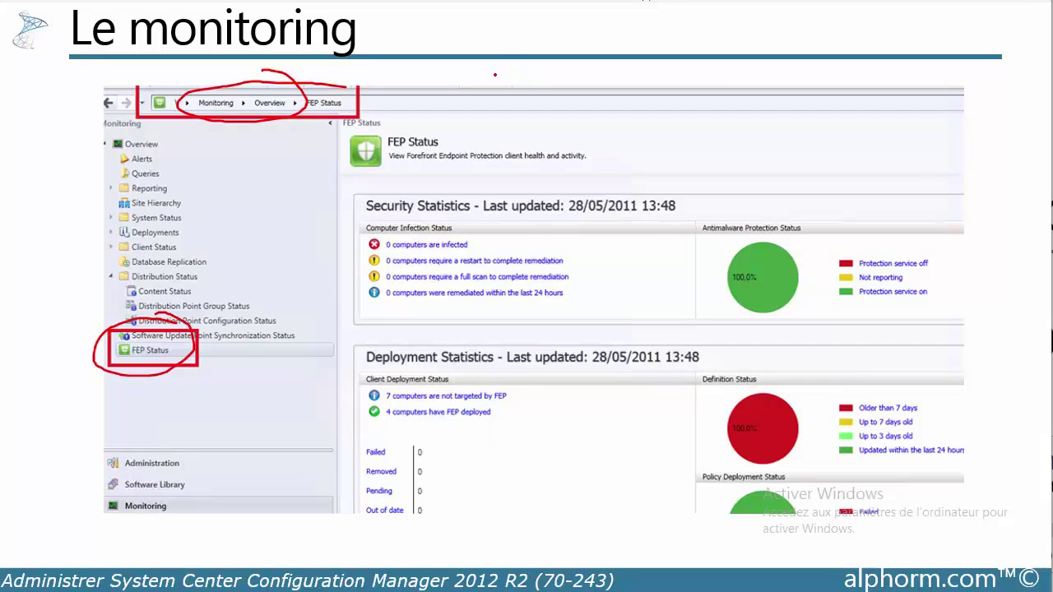
- Go to the 'Les logs' slide and draw red ink beside the server-and-device line and TechNet URL
key(Right)
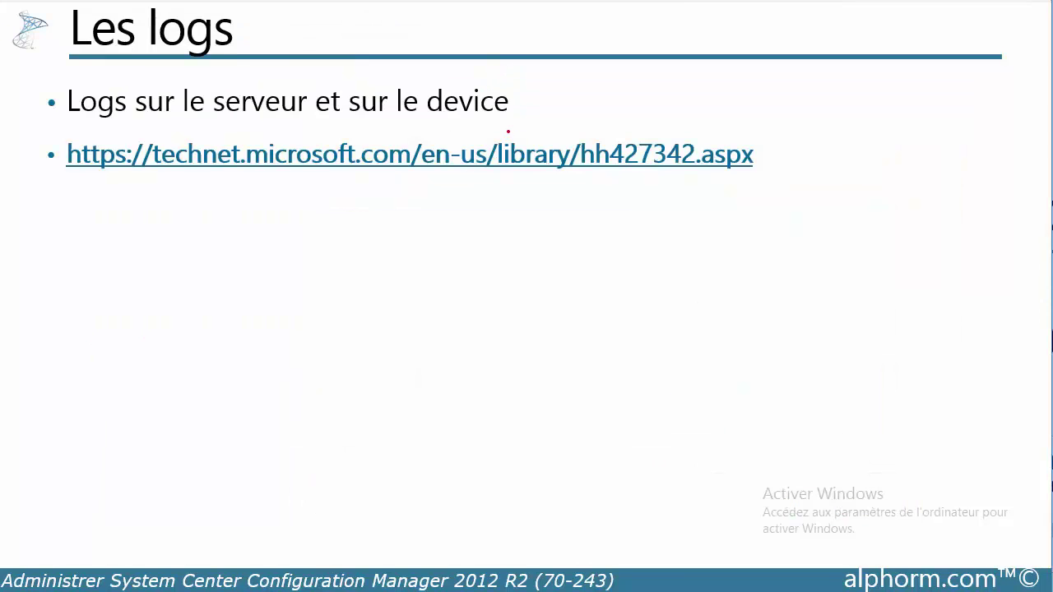
drag(502, 83, 513, 115)
drag(760, 146, 771, 181)
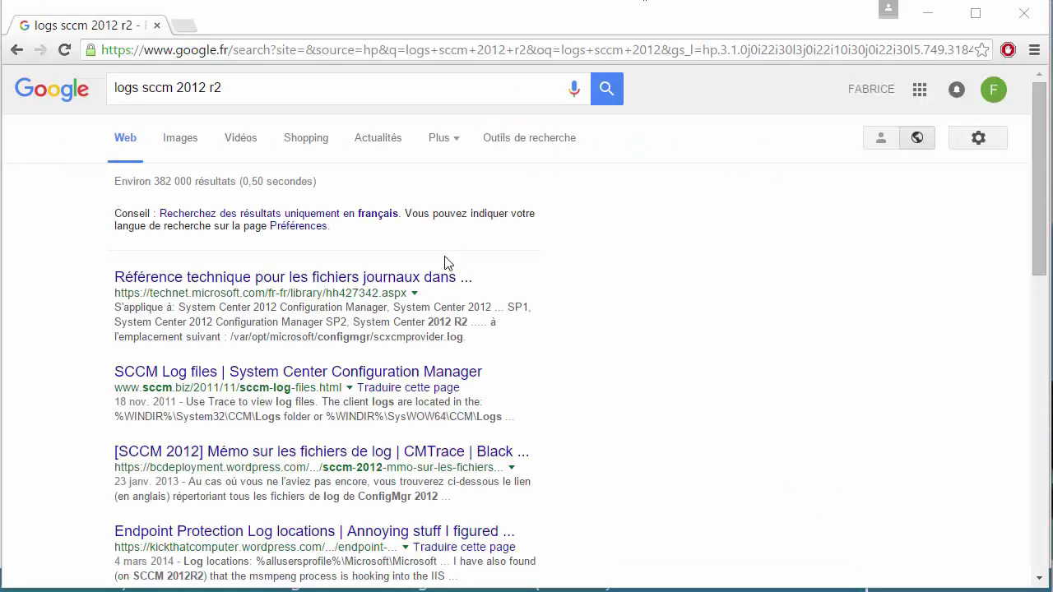
- Open the TechNet Configuration Manager log file reference and scroll down to the client log table
click(303, 278)
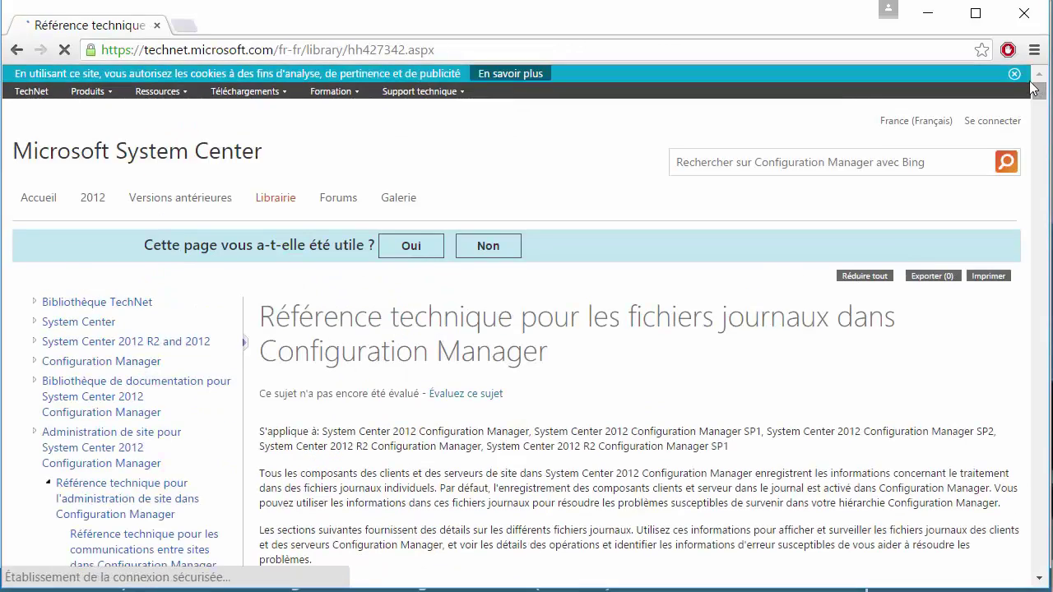
drag(1039, 92, 1051, 125)
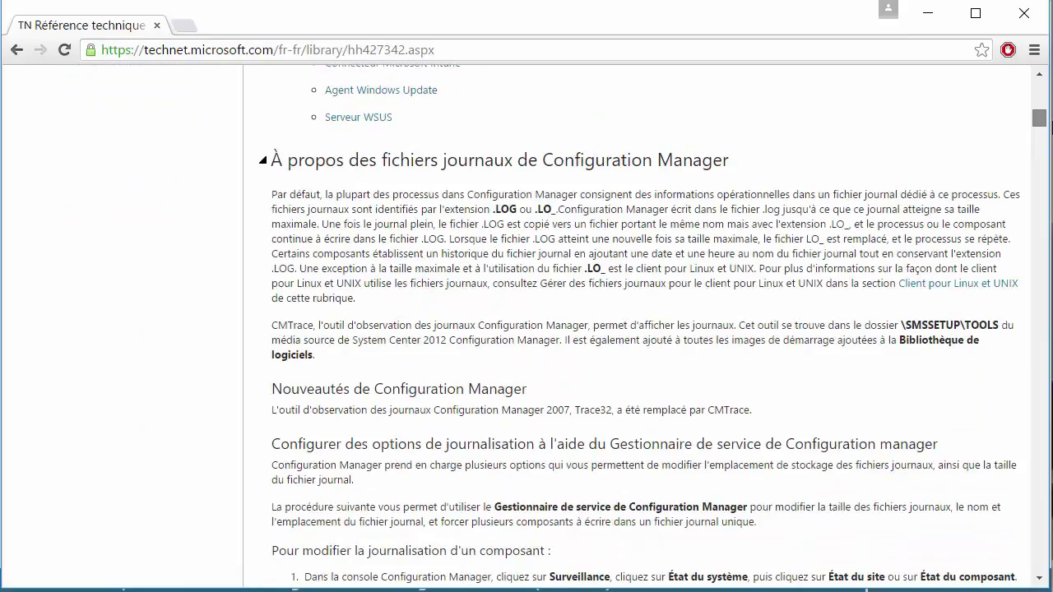
scroll(638, 329, down, 3)
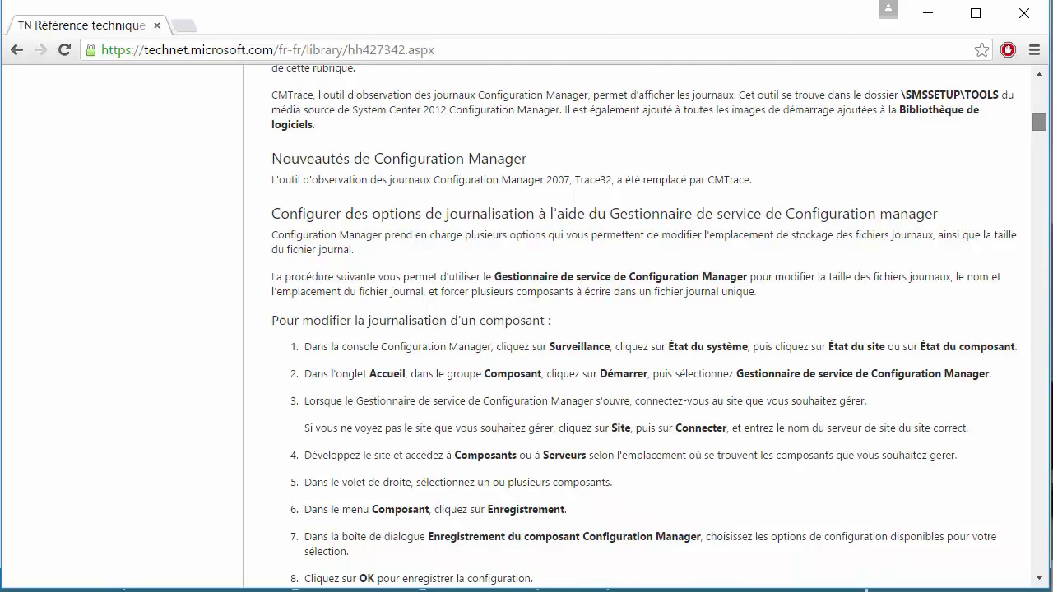
scroll(638, 329, down, 5)
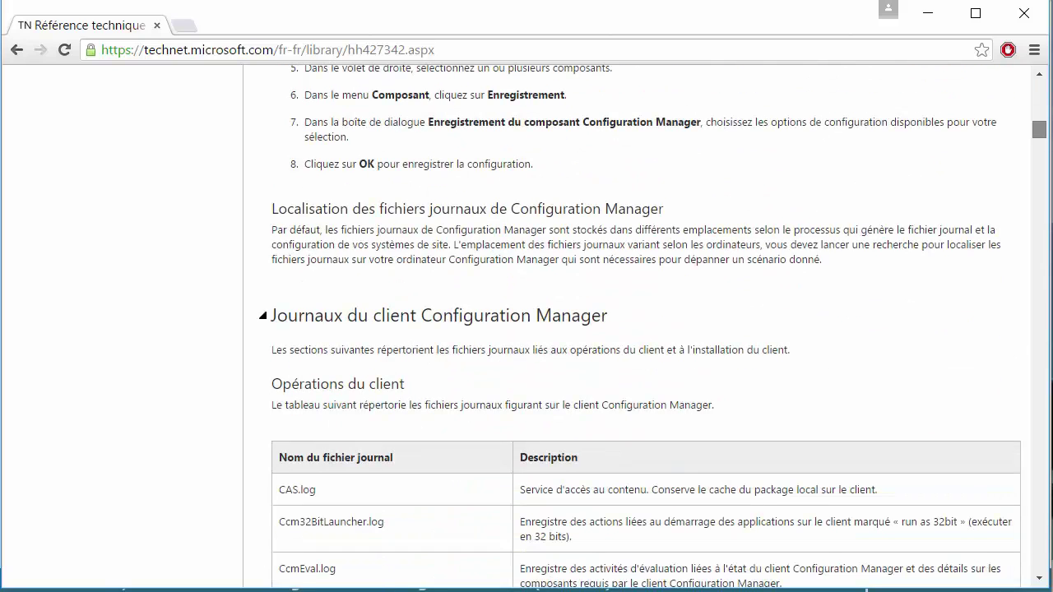
scroll(778, 207, down, 1)
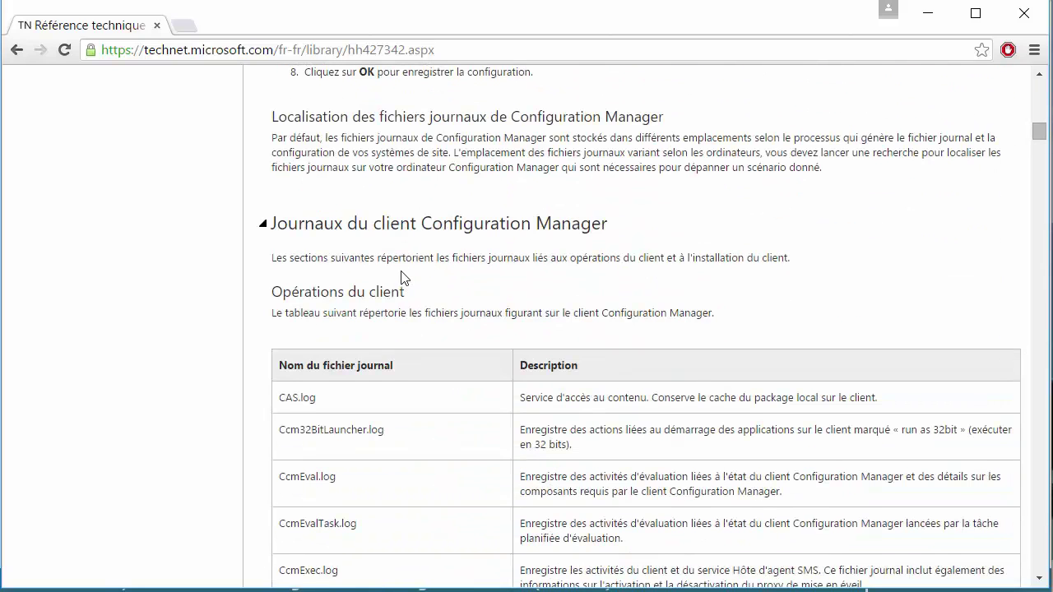
- Highlight the Opérations du client heading and the CcmEval.log and CcmExec.log entries, then scroll further
drag(313, 298, 364, 301)
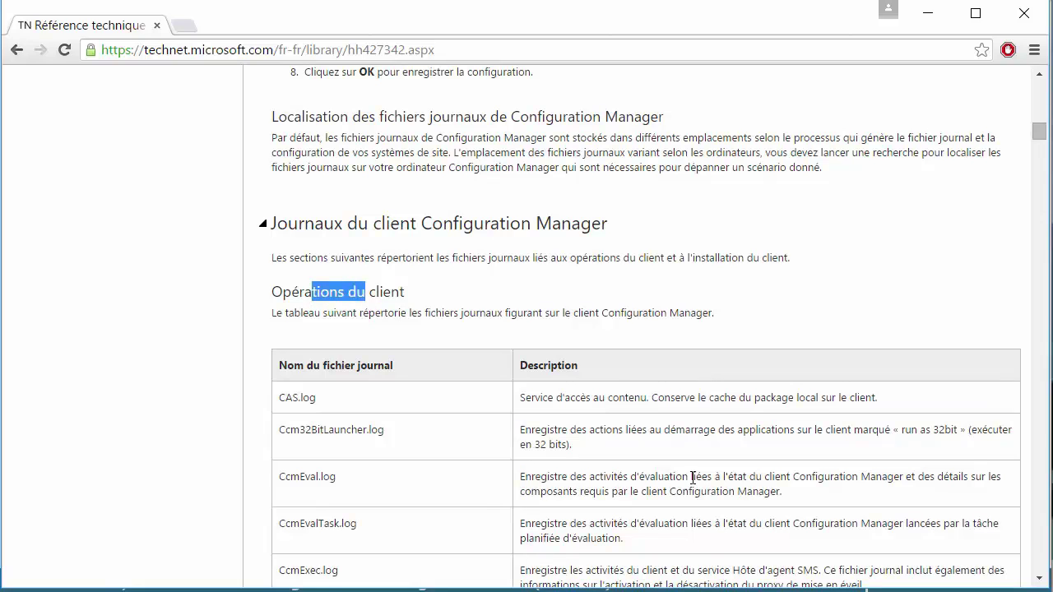
drag(311, 477, 409, 478)
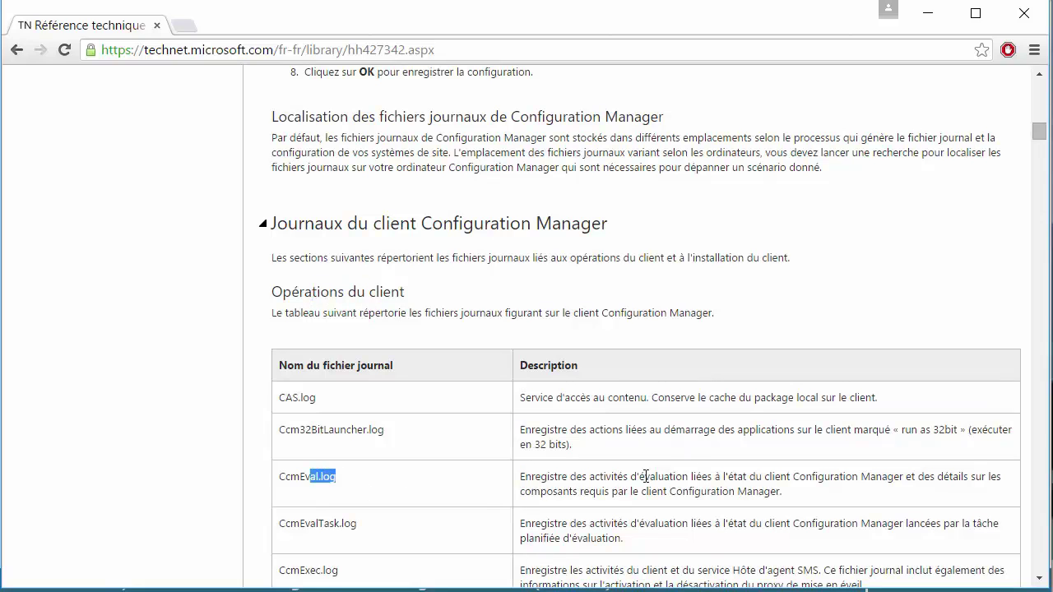
drag(630, 477, 687, 484)
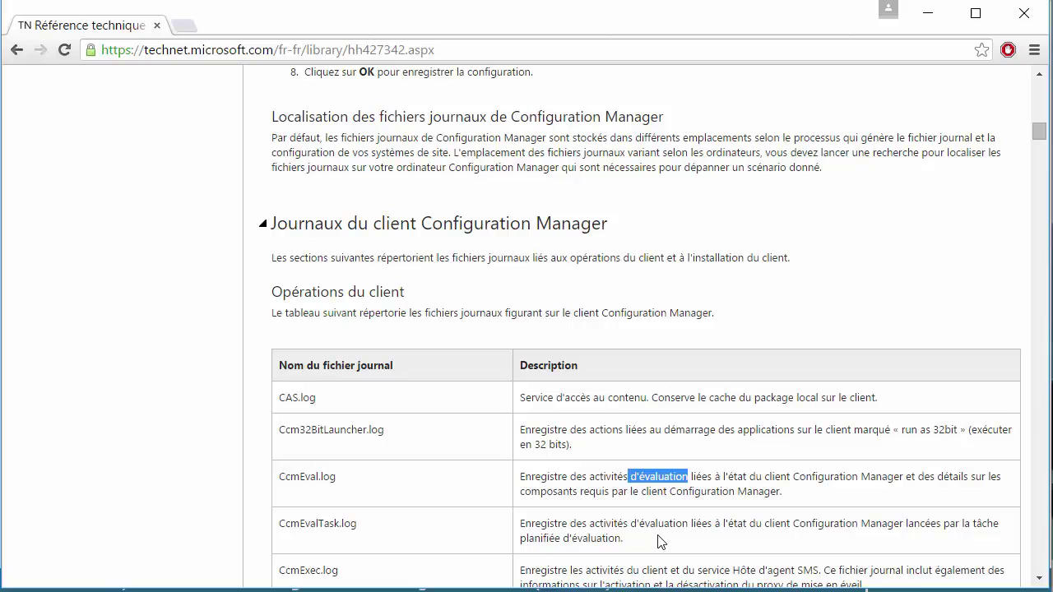
drag(627, 574, 878, 568)
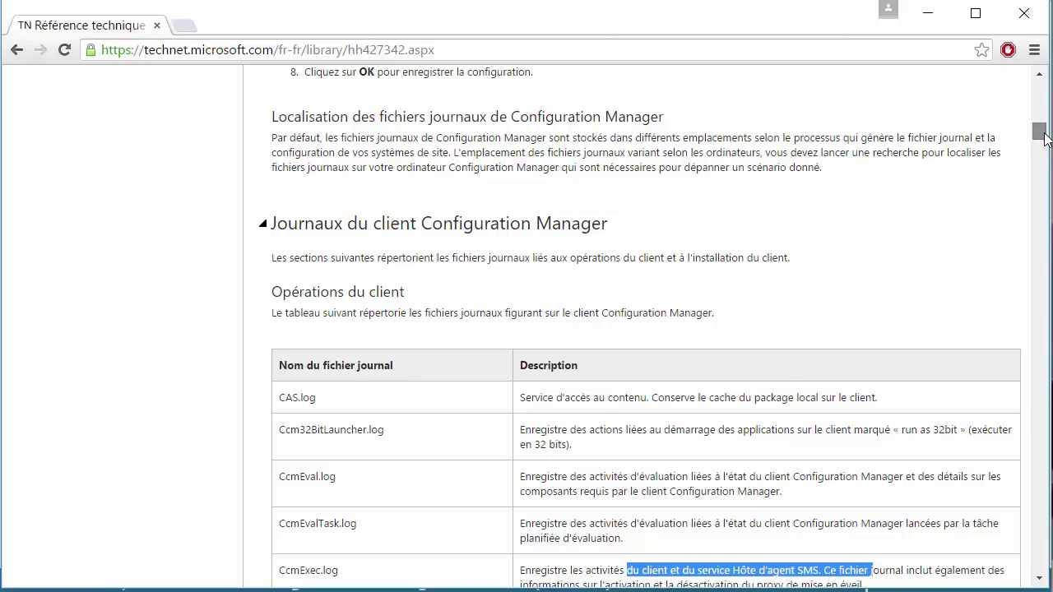
drag(1040, 134, 1052, 205)
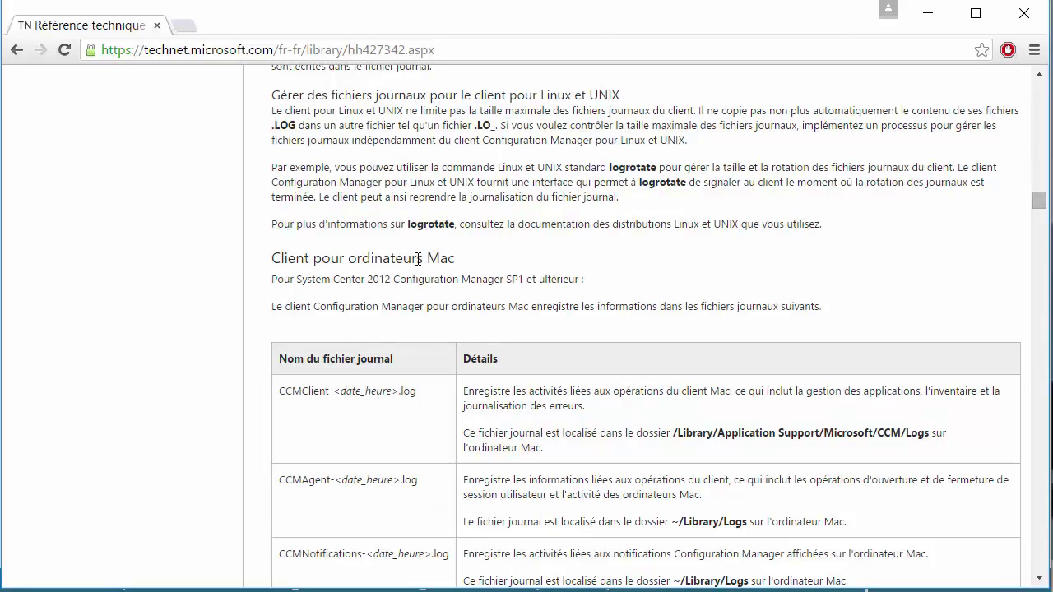
drag(377, 259, 440, 259)
drag(1040, 202, 1043, 213)
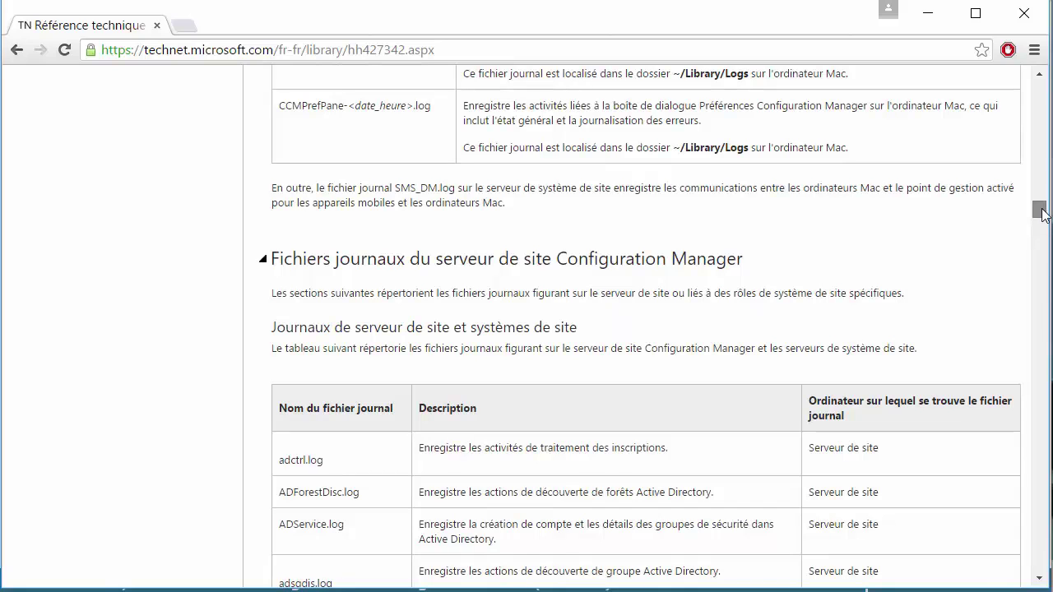
drag(1043, 212, 1047, 227)
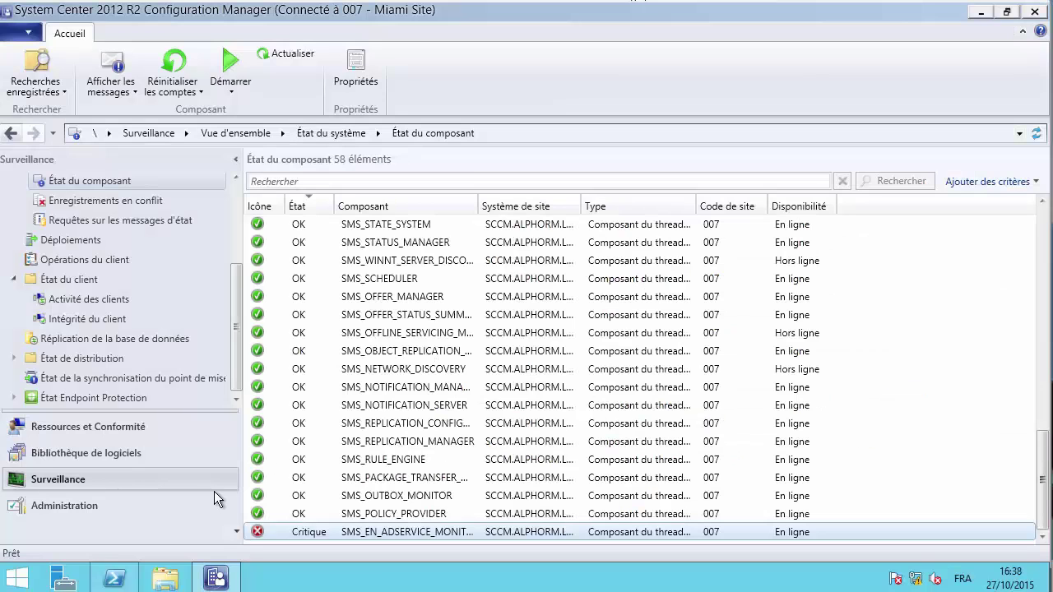
- Browse to C:\Windows\ccmsetup\Logs, view ccmsetup.log in Notepad and close it
click(176, 579)
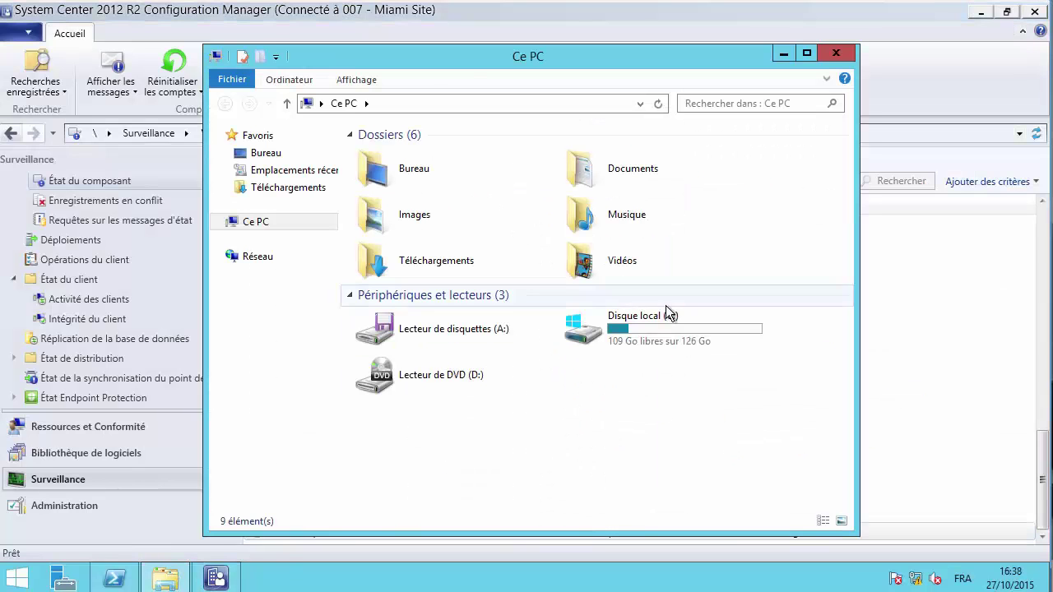
click(662, 325)
double_click(663, 325)
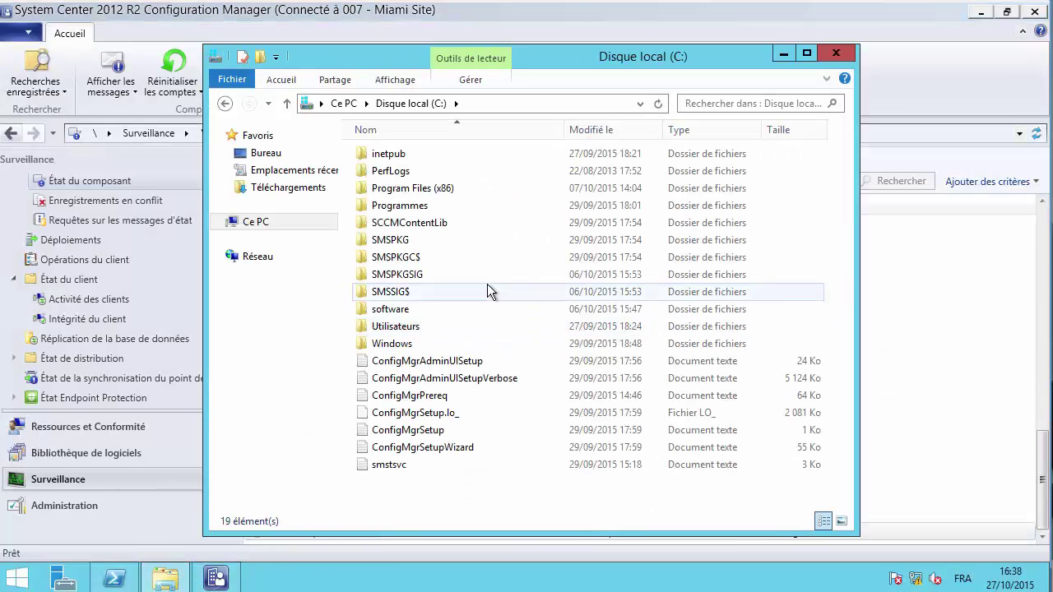
click(409, 345)
double_click(409, 344)
click(460, 346)
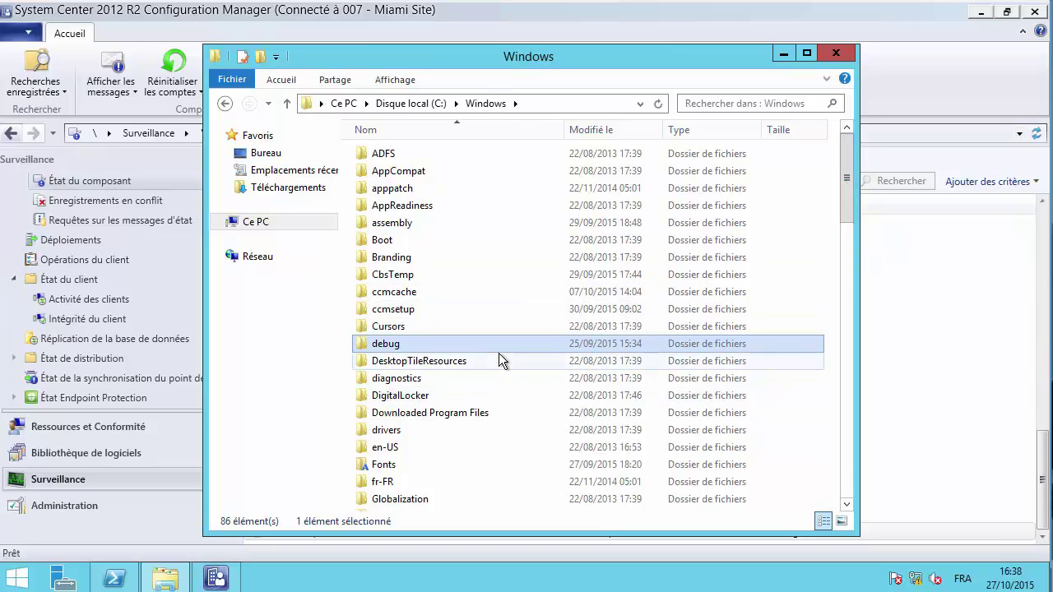
double_click(387, 310)
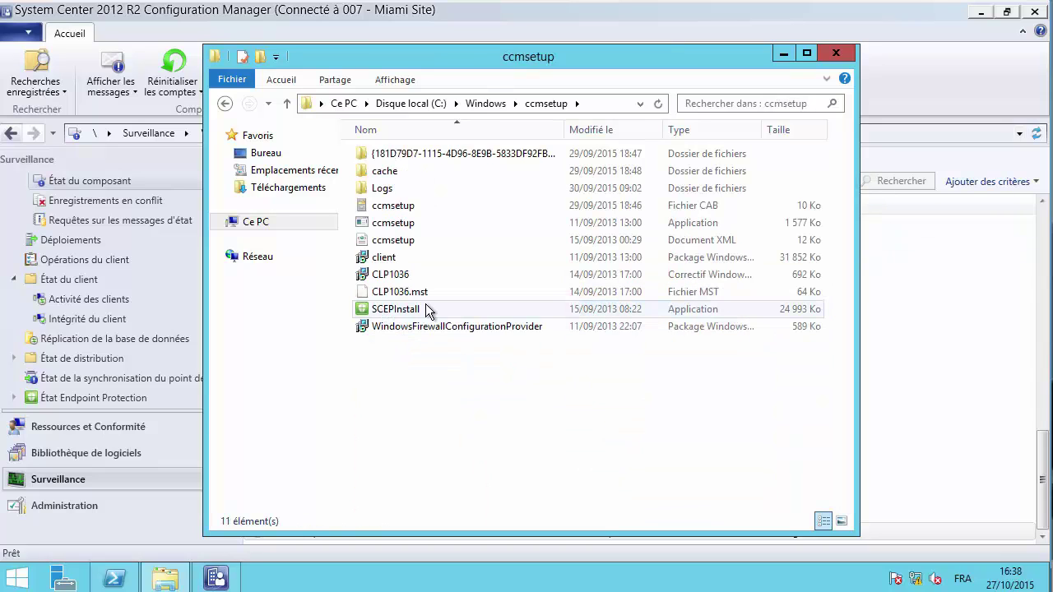
double_click(383, 189)
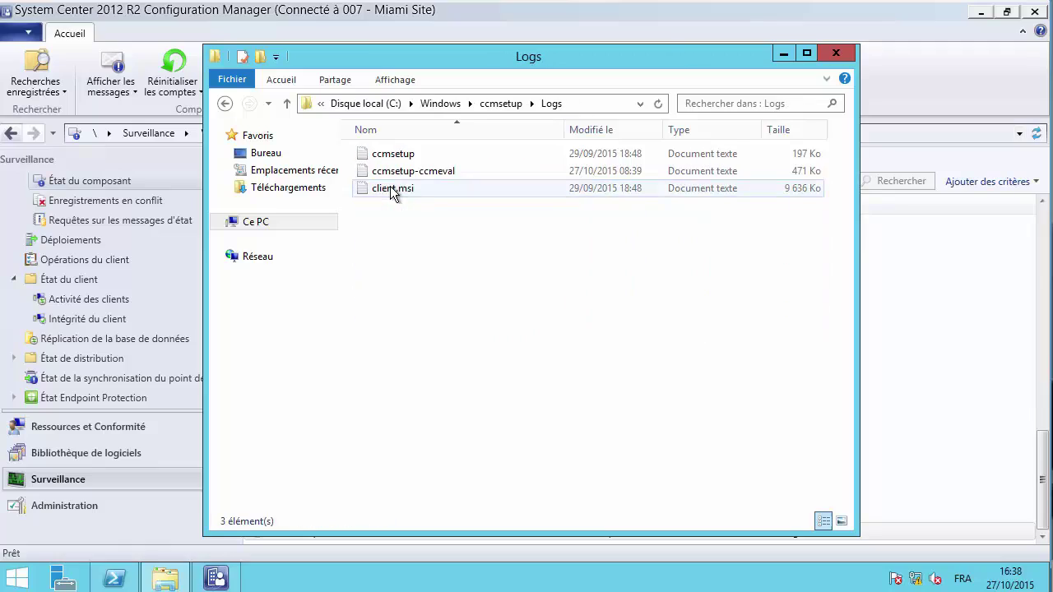
double_click(403, 155)
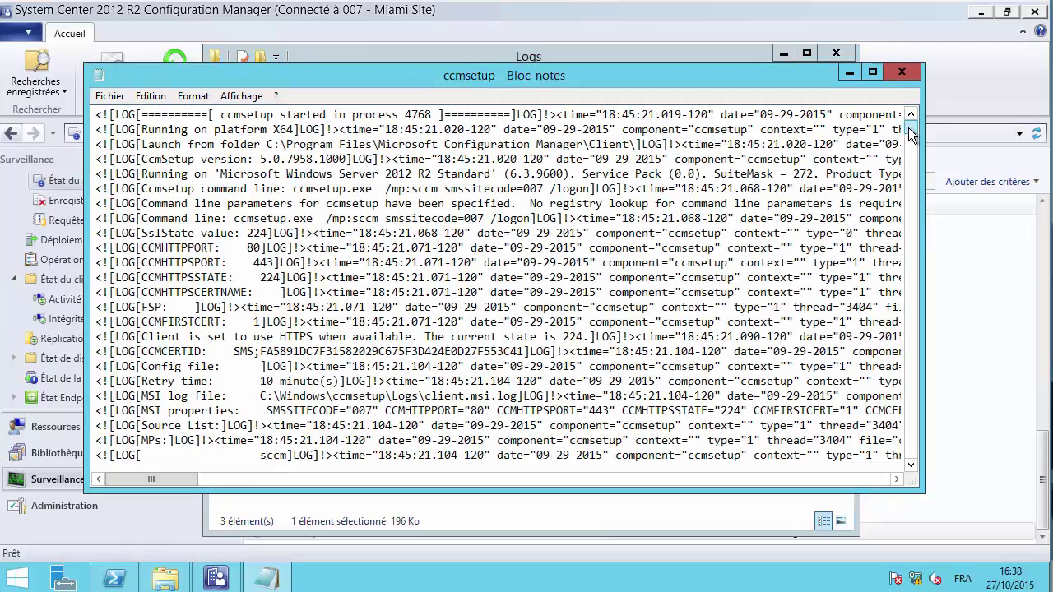
drag(911, 134, 912, 323)
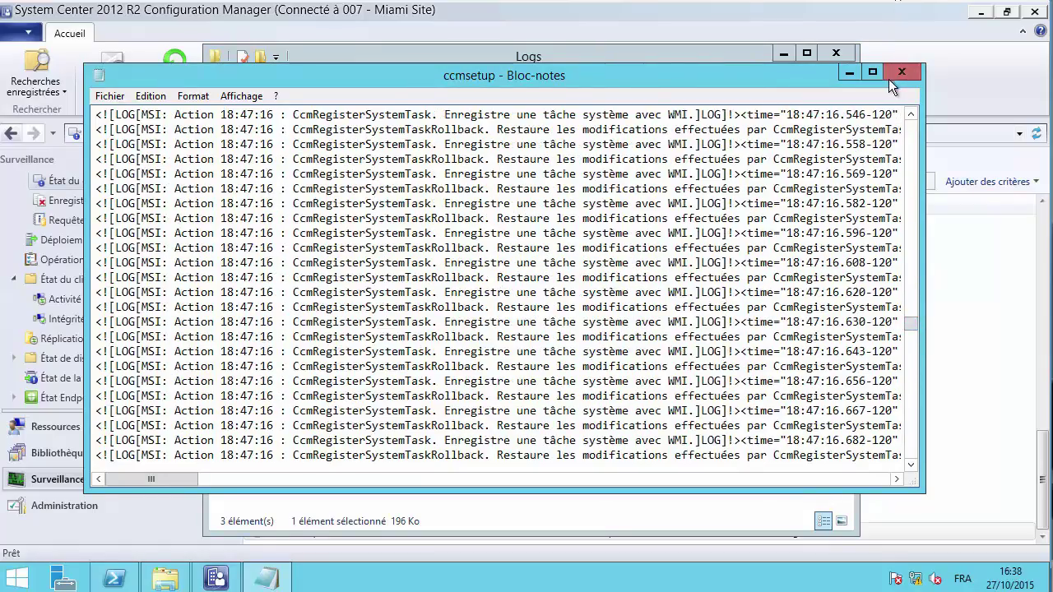
click(890, 80)
- Go back up to C:\Windows, look into its Logs folder and return to Windows
click(227, 102)
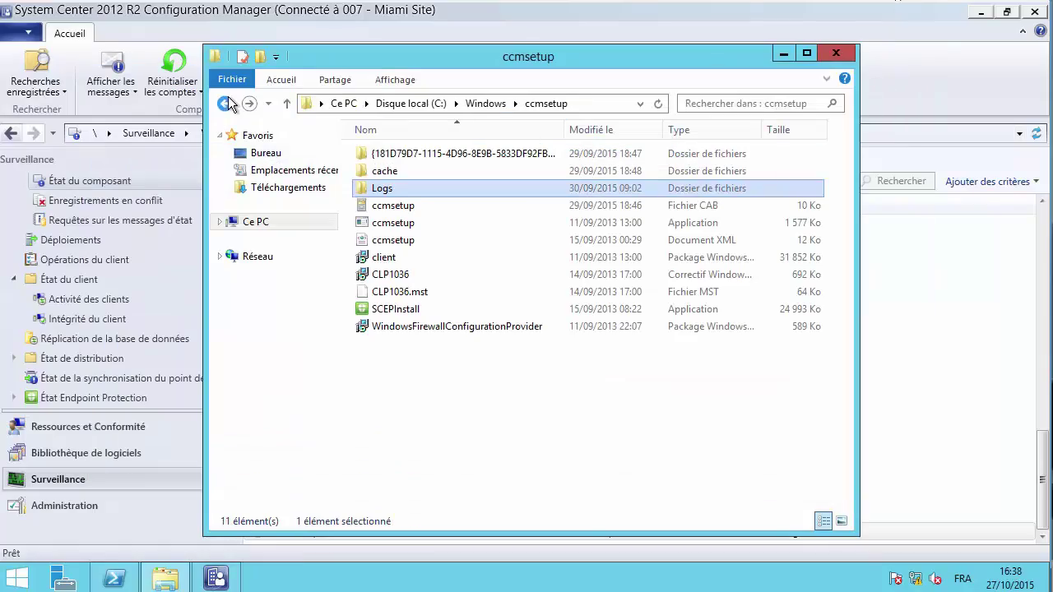
click(228, 102)
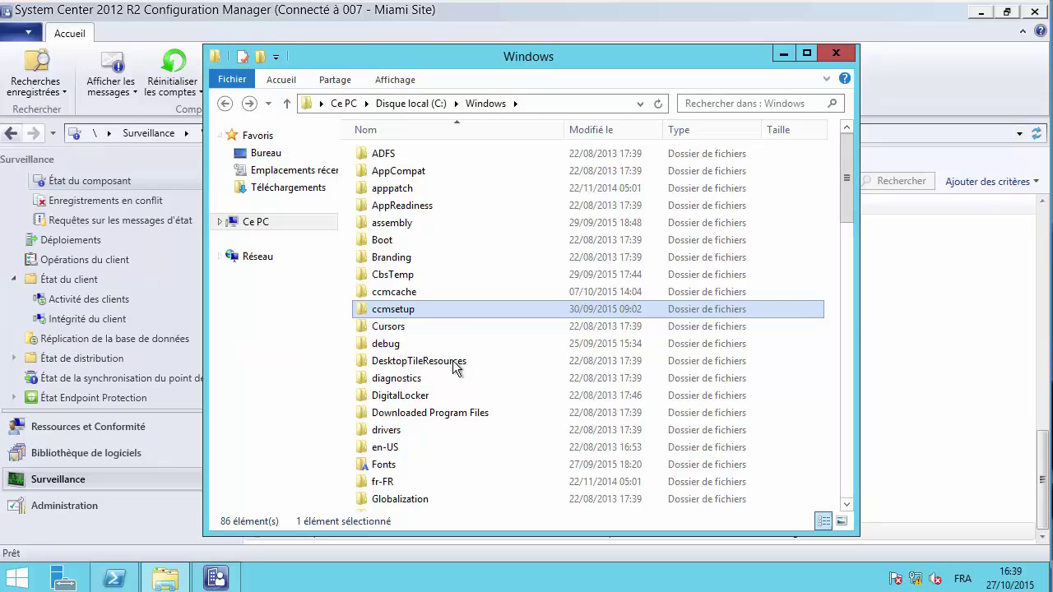
click(396, 415)
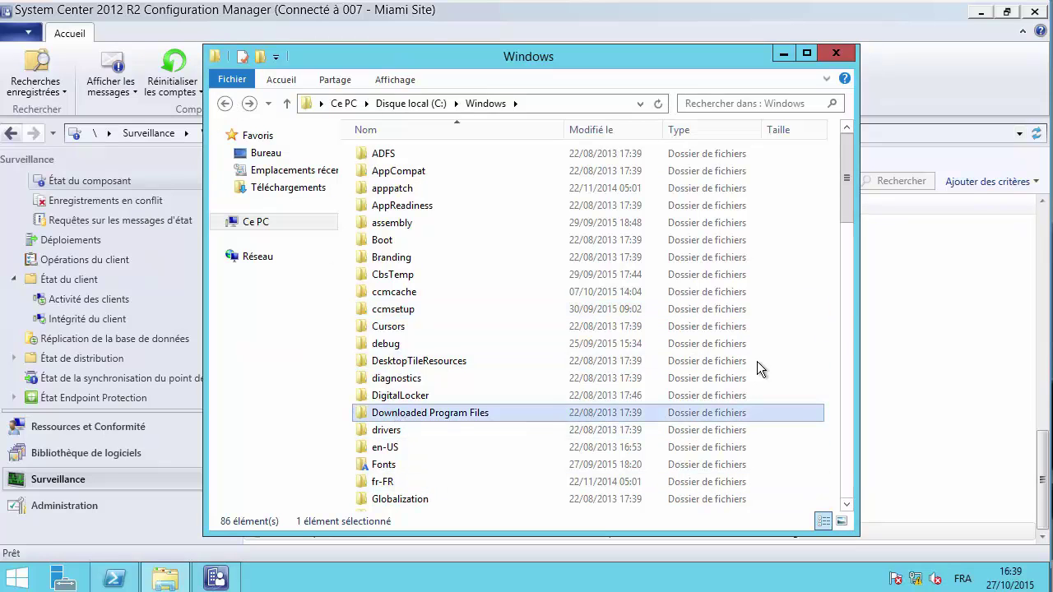
drag(843, 201, 857, 262)
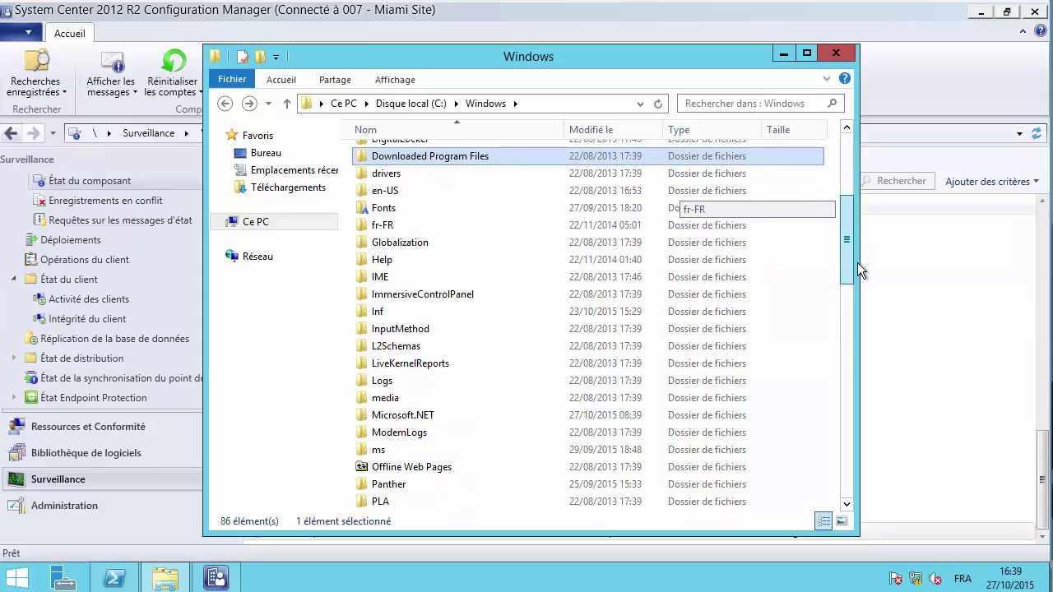
double_click(458, 380)
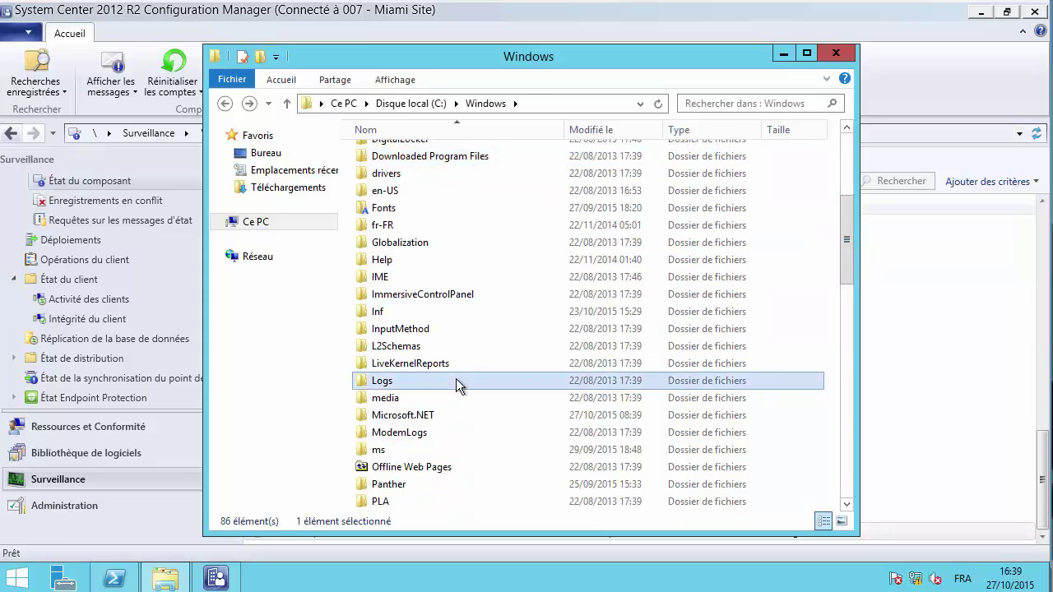
click(225, 103)
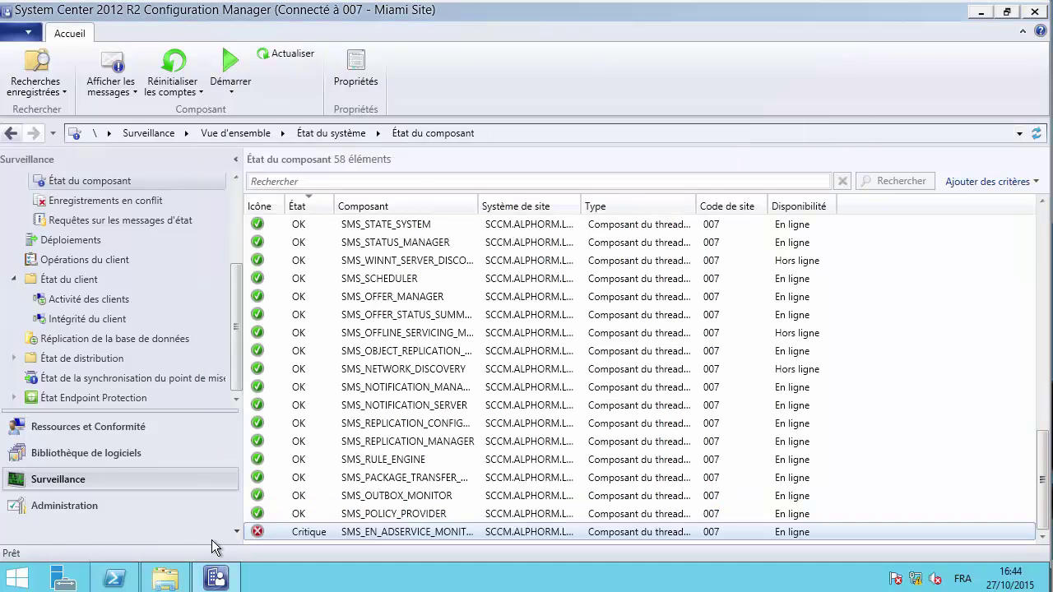
- Bring up the *.log search results, then open Disque local (C:) in a second window via the taskbar jump list
click(173, 575)
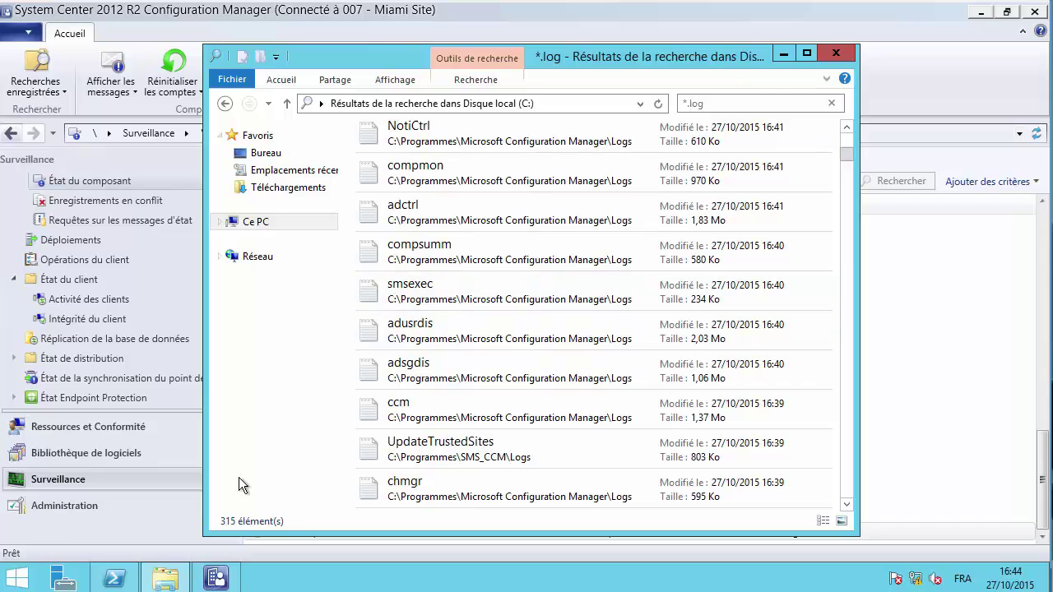
right_click(145, 585)
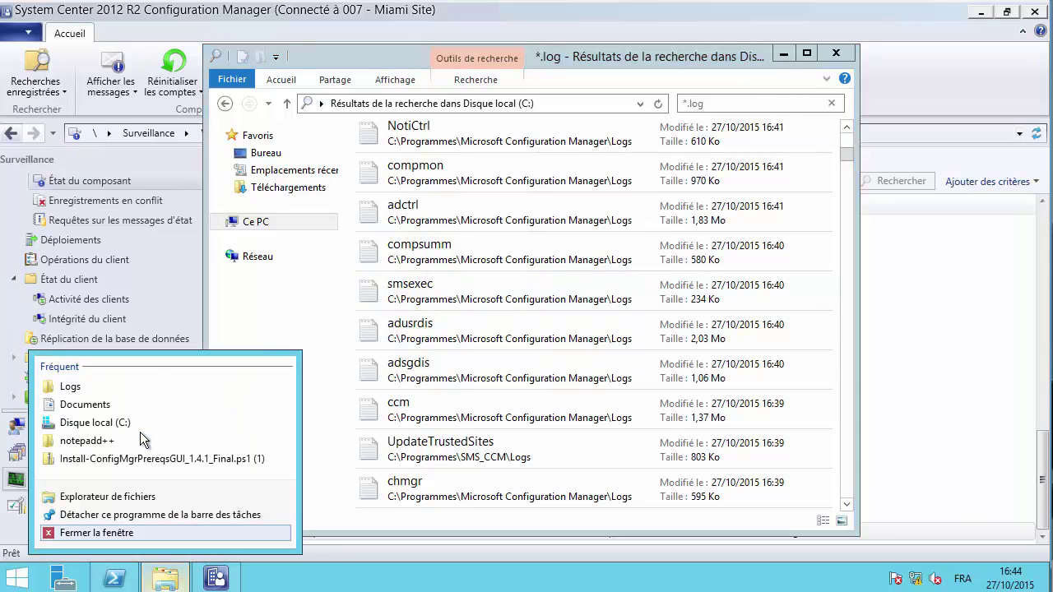
click(106, 422)
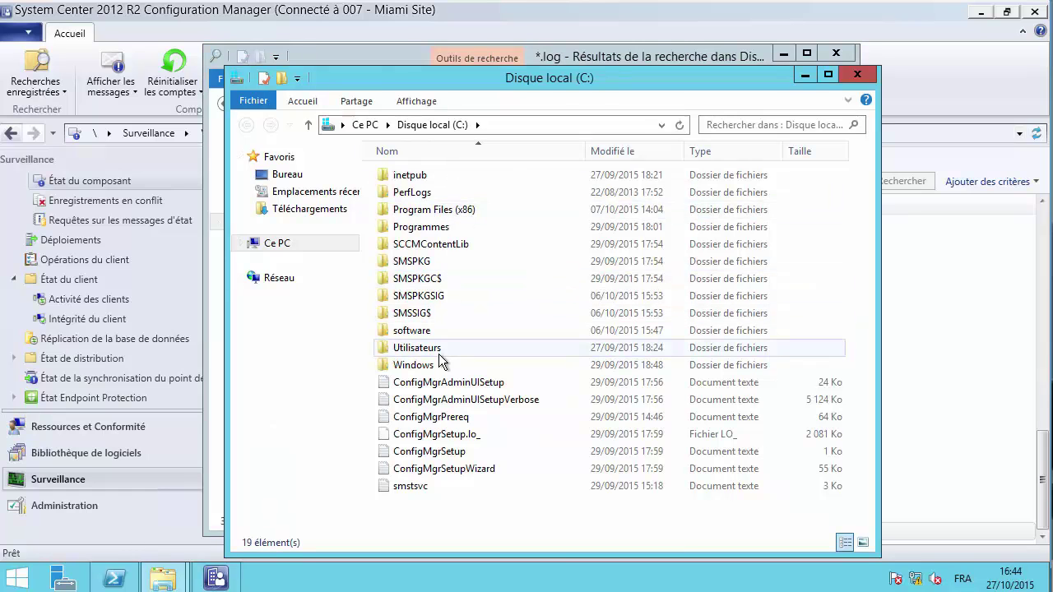
- Browse Programmes\Microsoft Configuration Manager\Logs, then view and close the colleval log
double_click(429, 231)
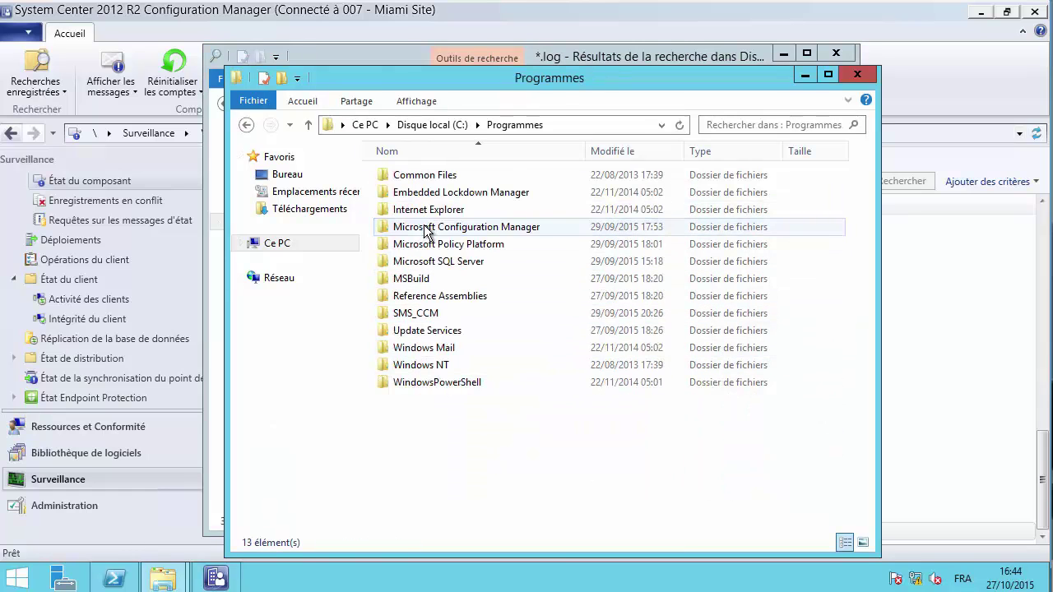
double_click(428, 231)
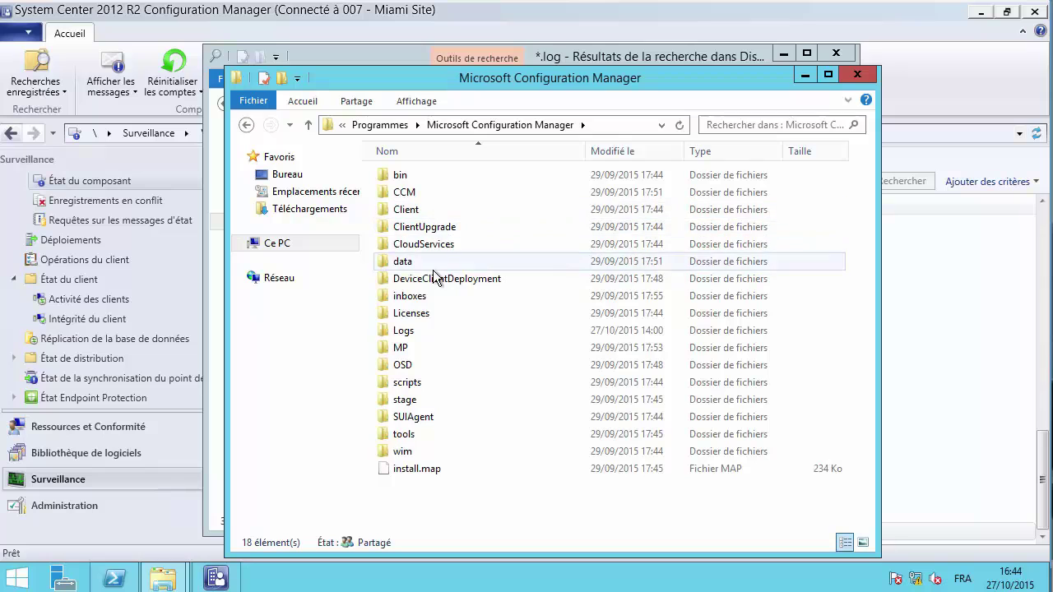
double_click(420, 330)
click(509, 330)
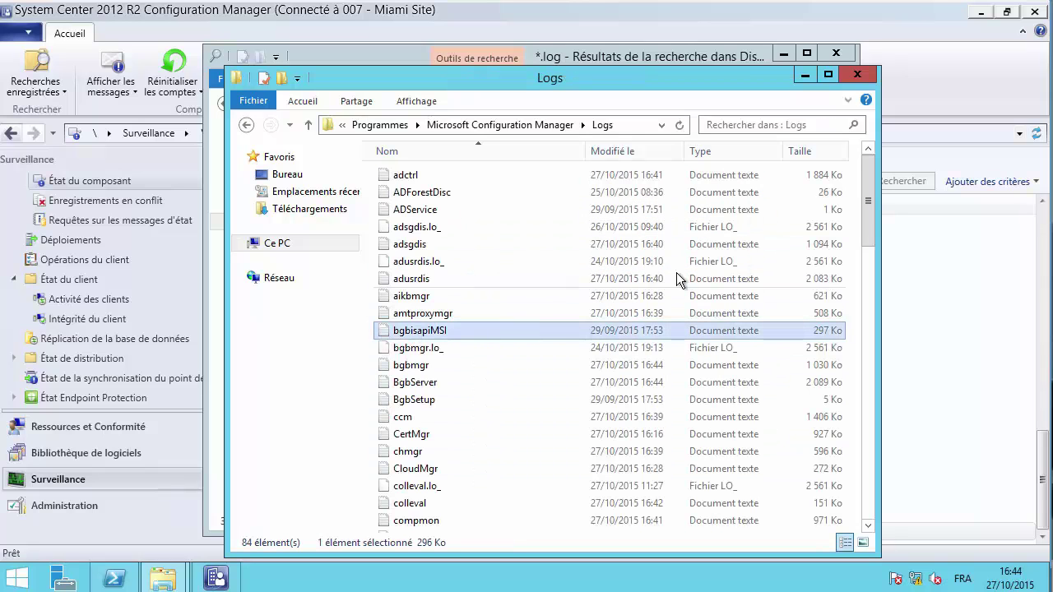
mouse_move(865, 219)
mouse_down()
mouse_move(872, 286)
mouse_move(870, 221)
mouse_up()
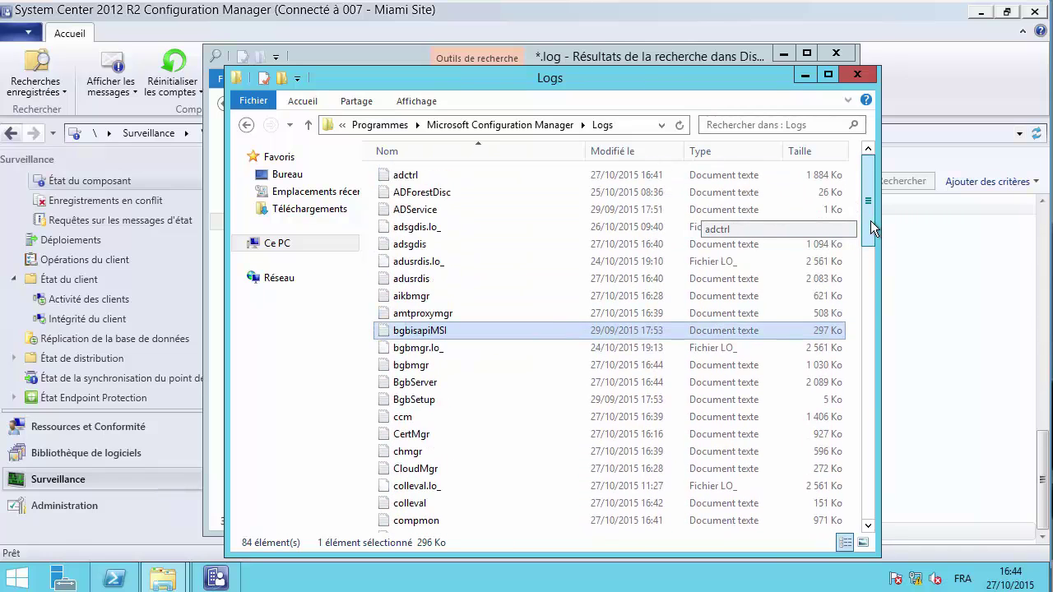
click(515, 209)
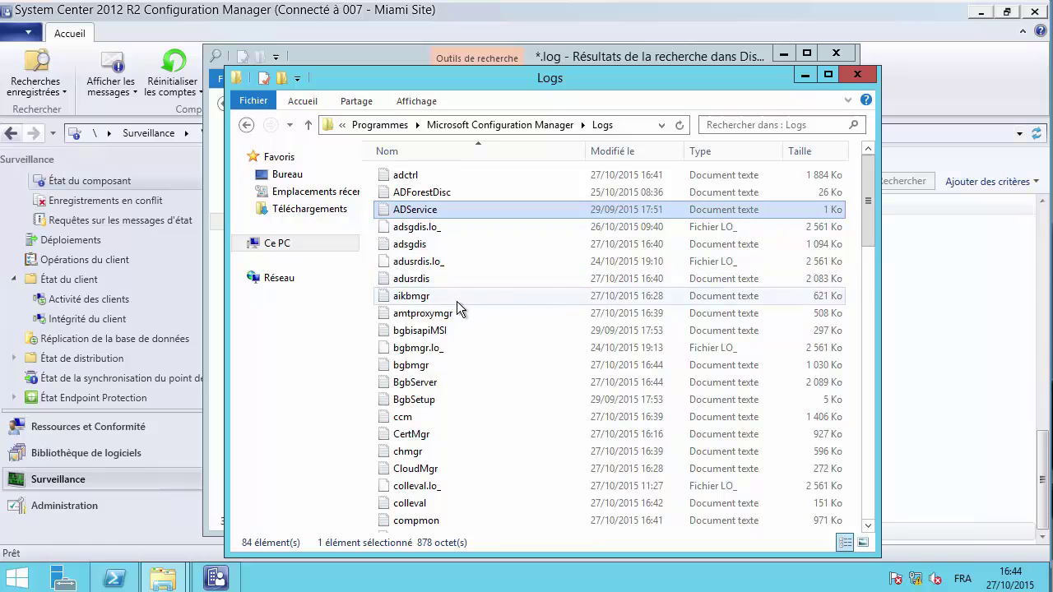
click(450, 279)
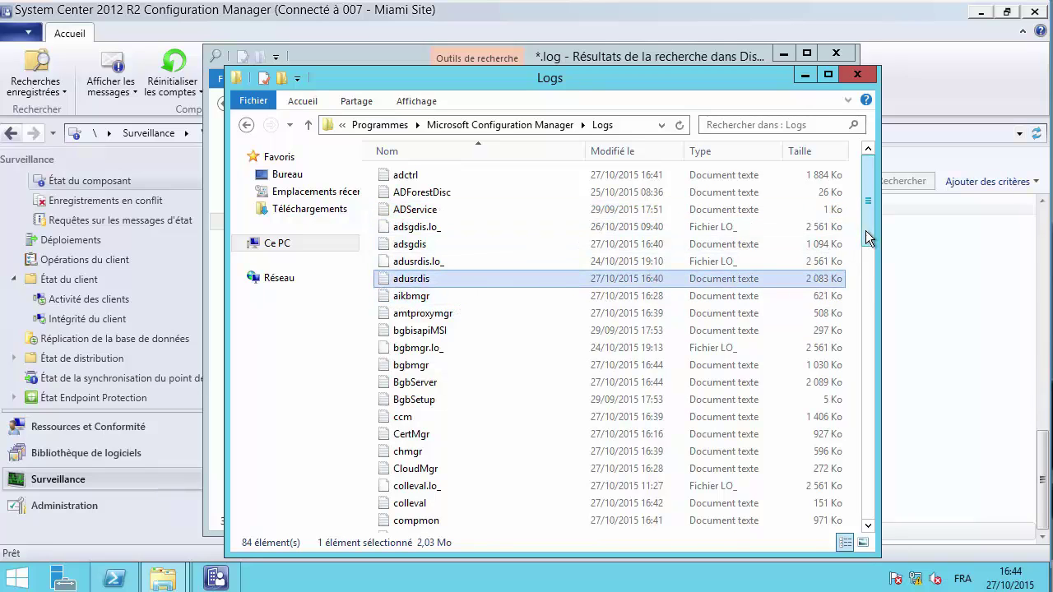
drag(865, 231, 865, 261)
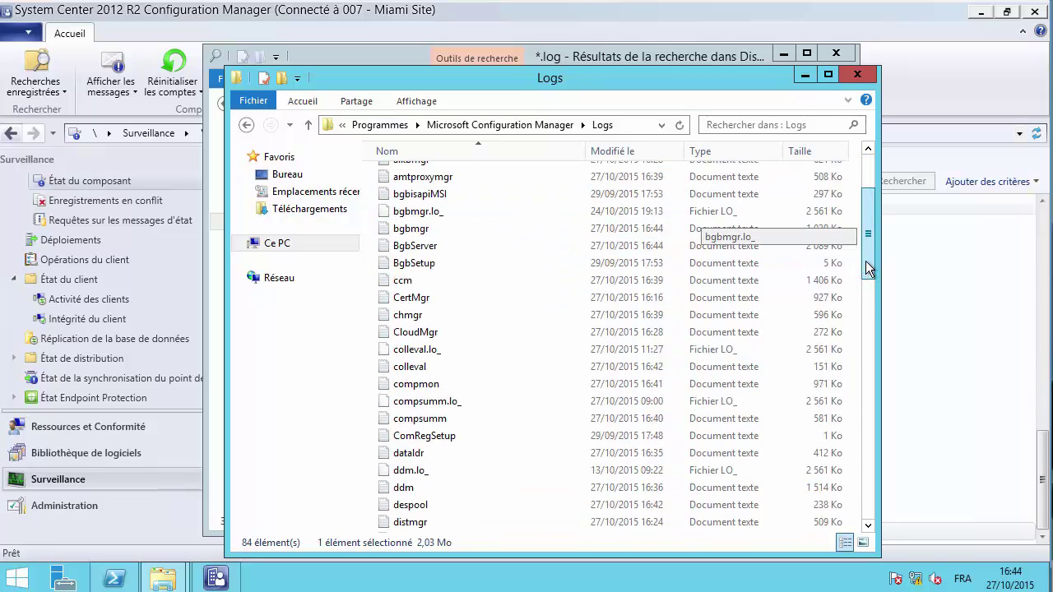
double_click(427, 367)
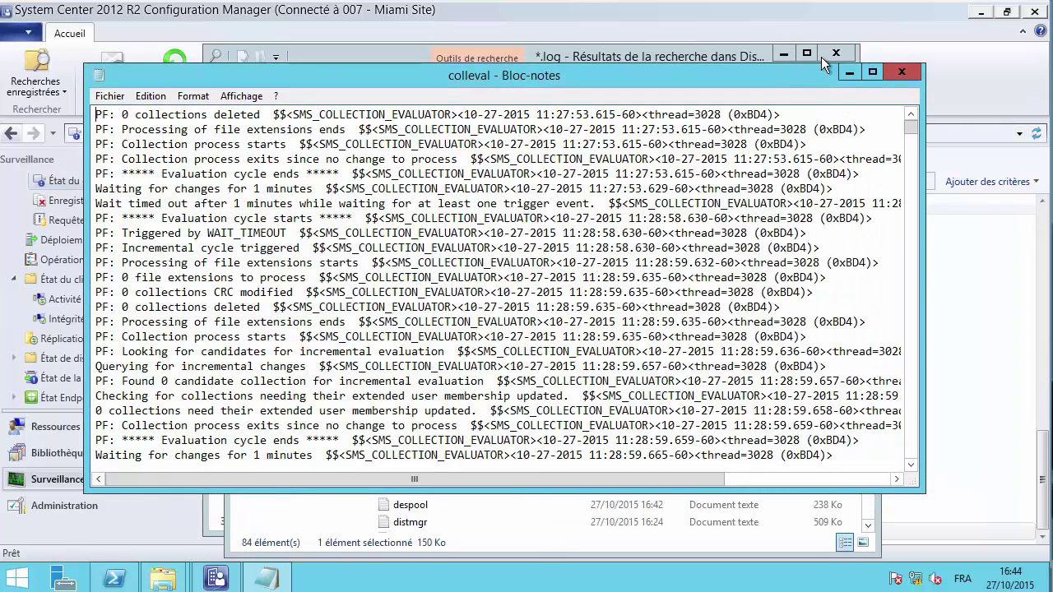
click(894, 76)
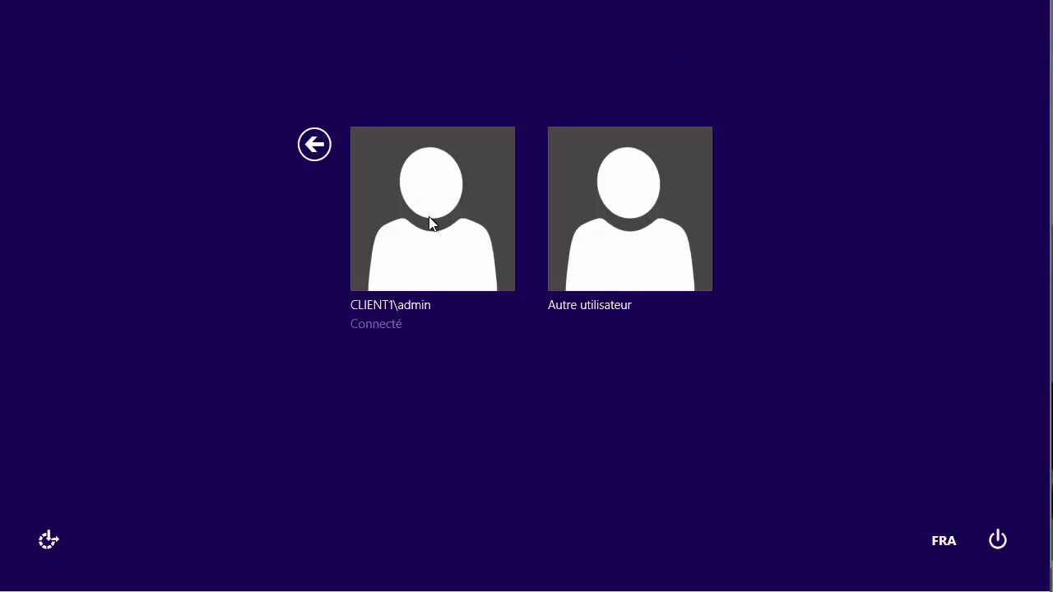
- Sign in to Windows with the admin account and its password
click(417, 223)
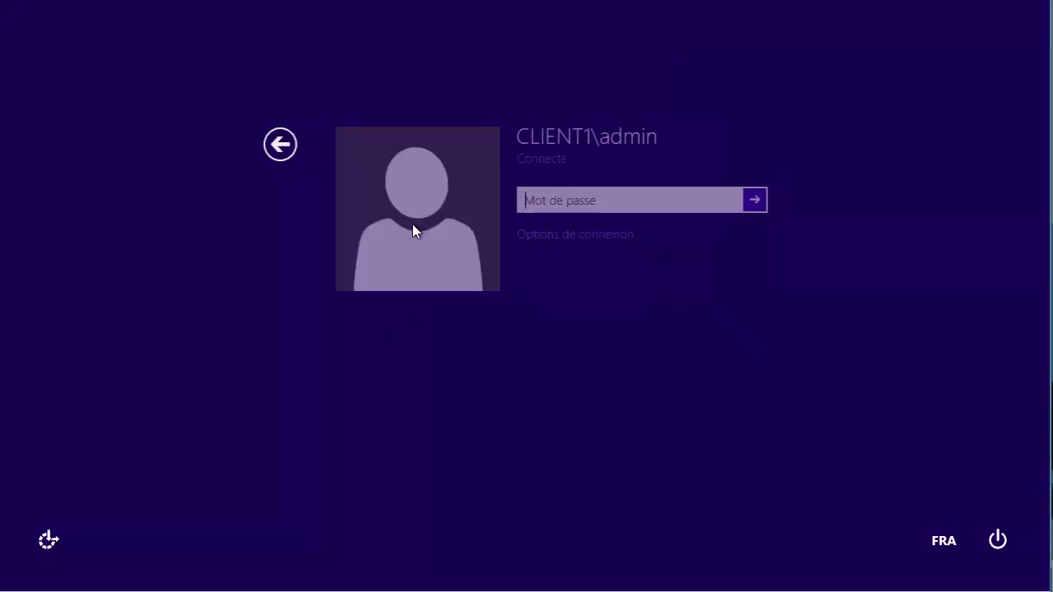
text(Pa)
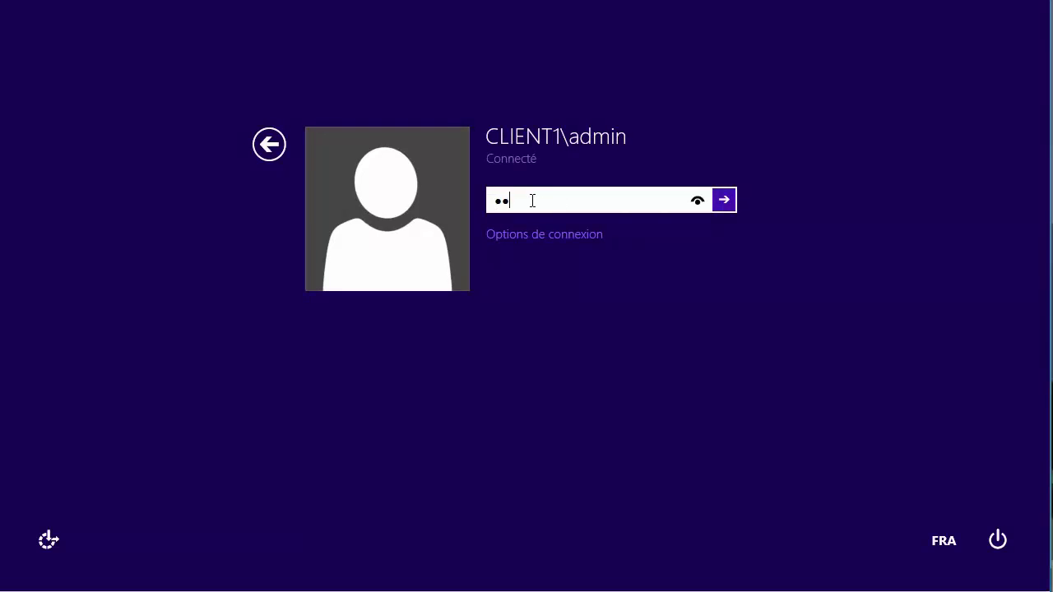
key(Return)
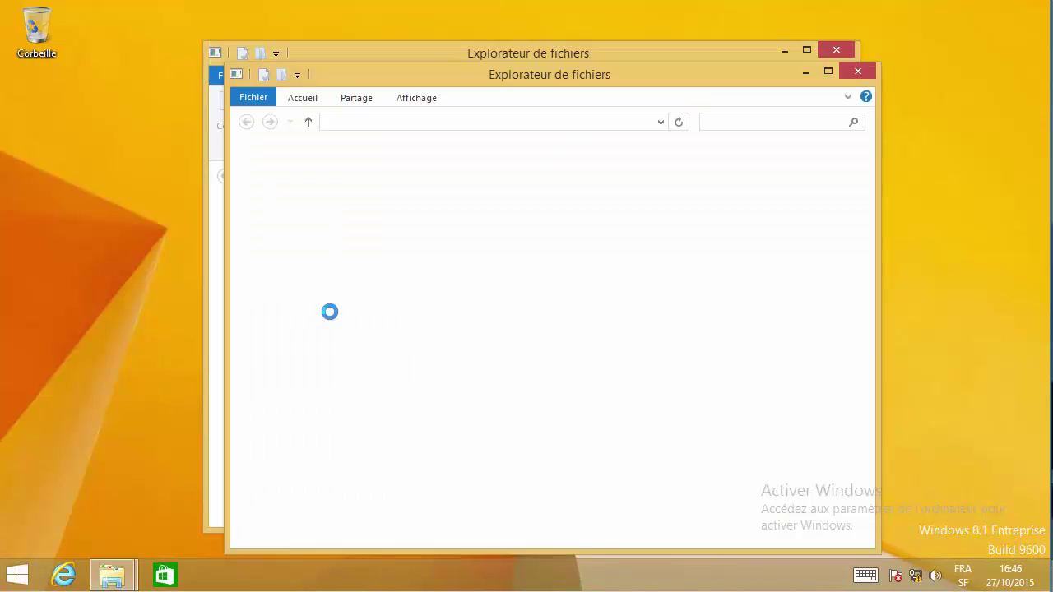
- Close the duplicate Ce PC window and browse to C:\Windows\CCM\Logs
drag(792, 68, 812, 4)
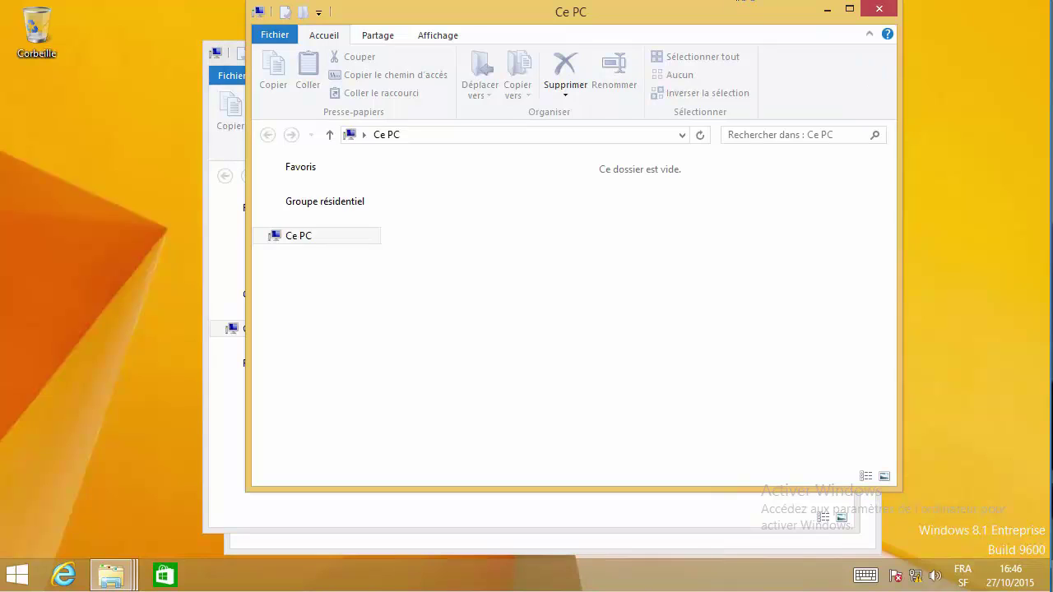
click(892, 8)
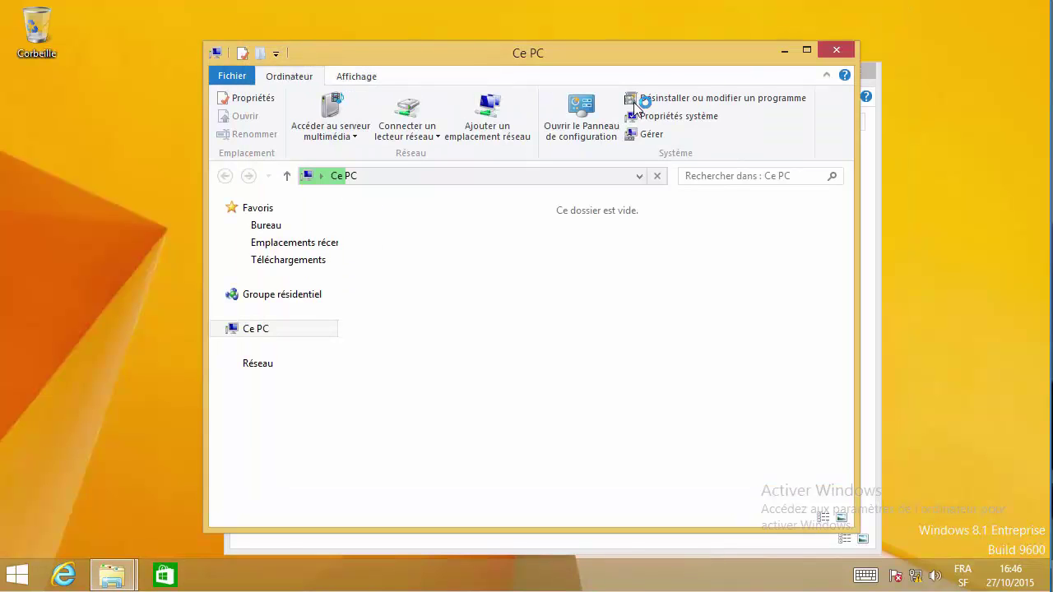
click(832, 52)
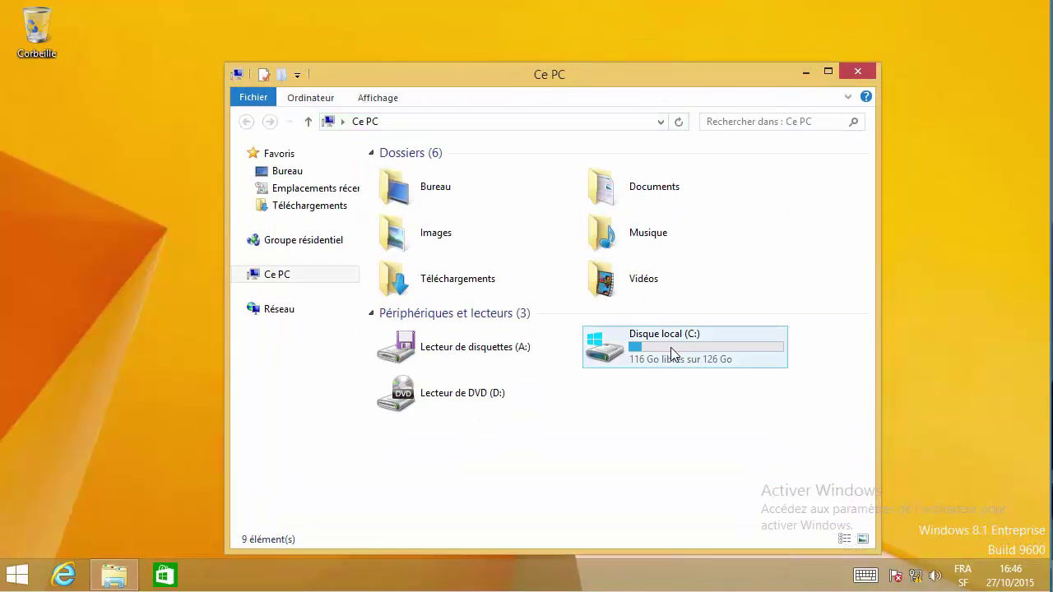
click(671, 355)
double_click(670, 347)
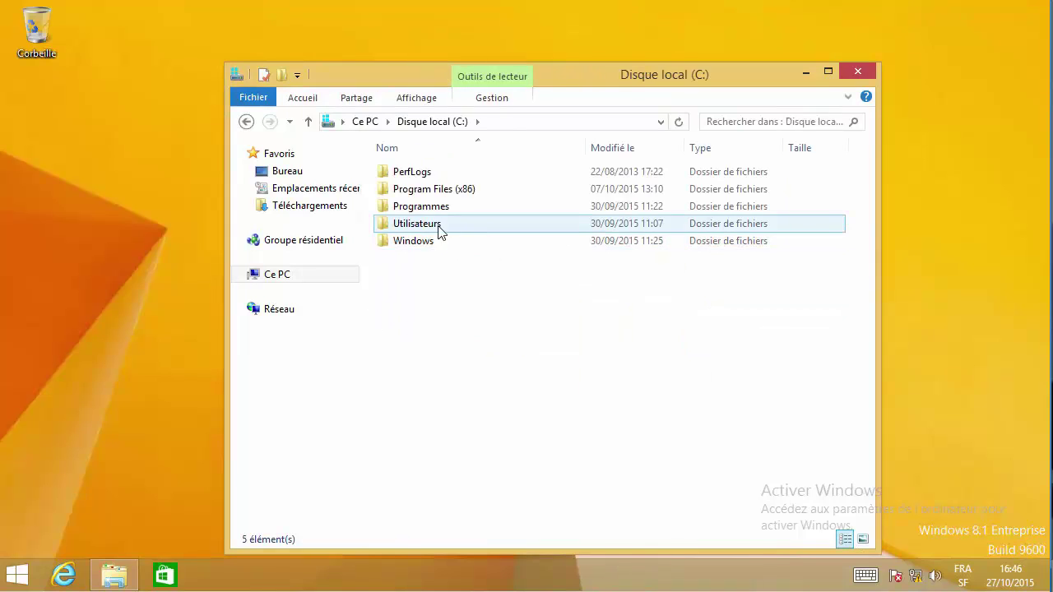
click(427, 242)
double_click(427, 242)
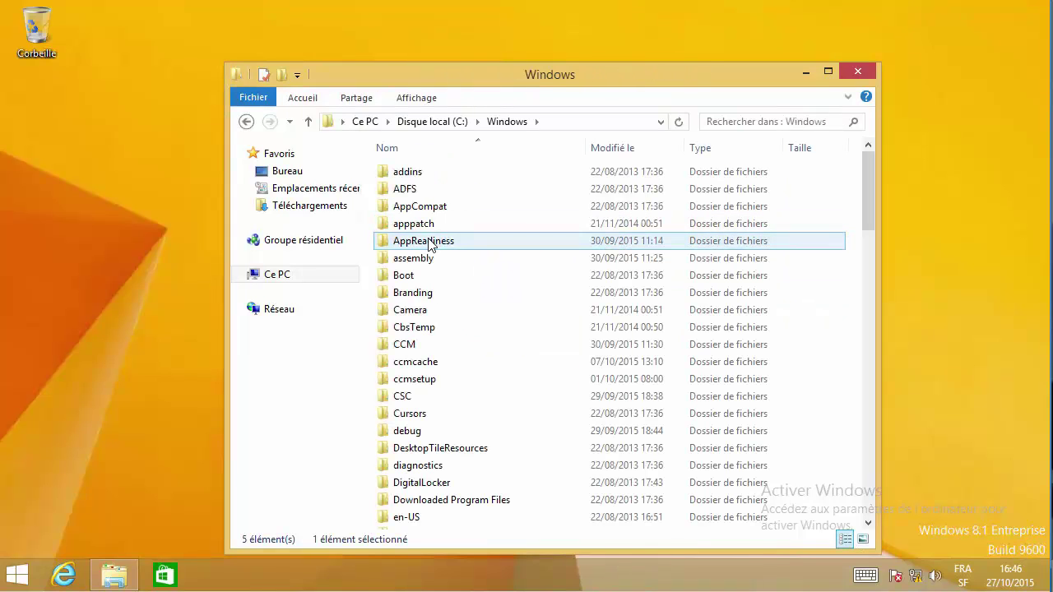
double_click(417, 348)
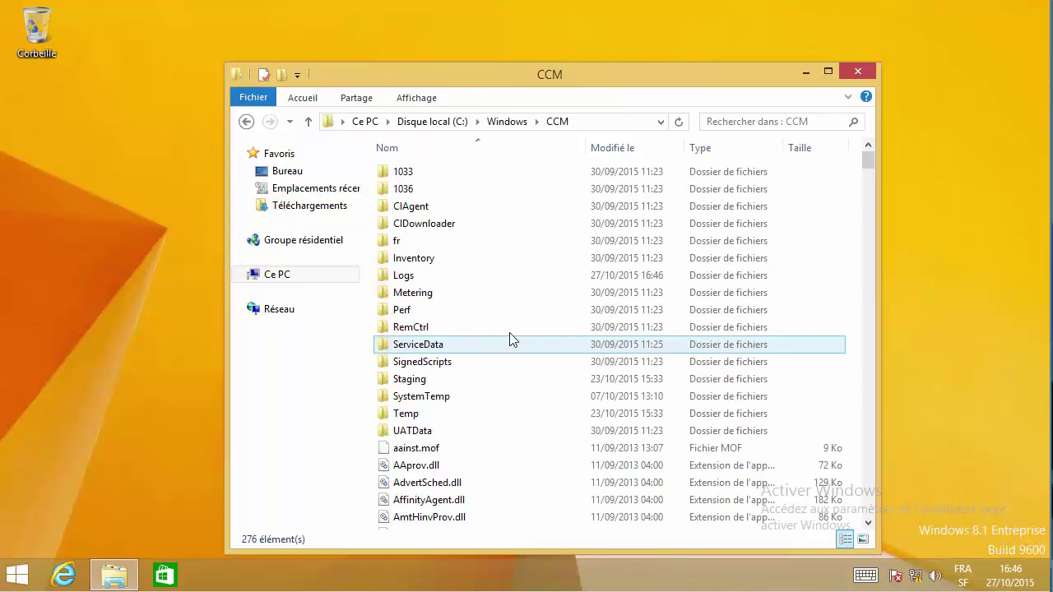
double_click(411, 276)
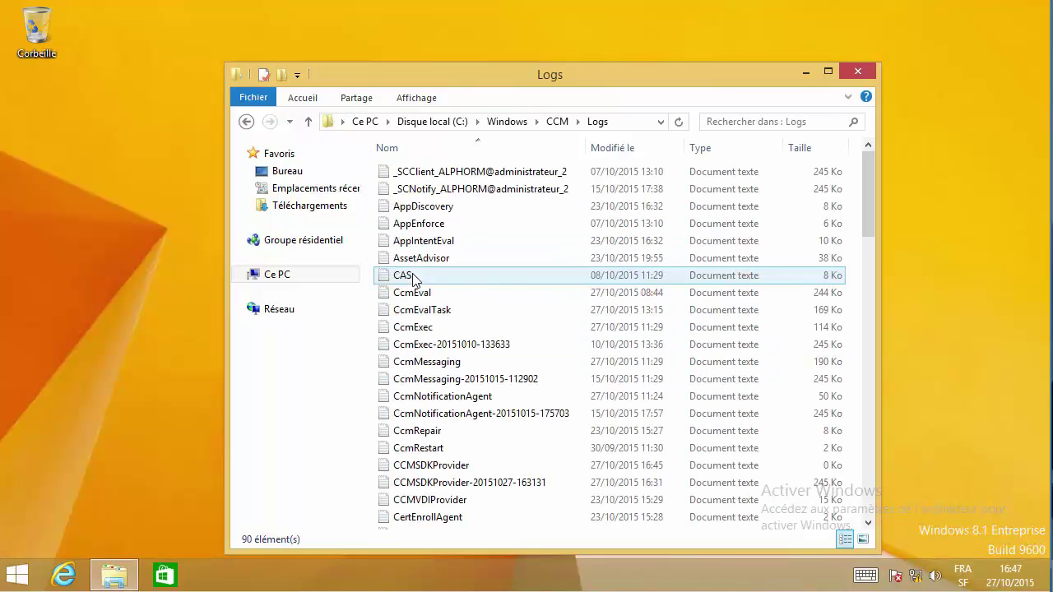
- Look over the client logs such as CAS, CcmEvalTask, CcmExec, AppEnforce, CcmMessaging and CcmRepair
click(523, 288)
click(562, 173)
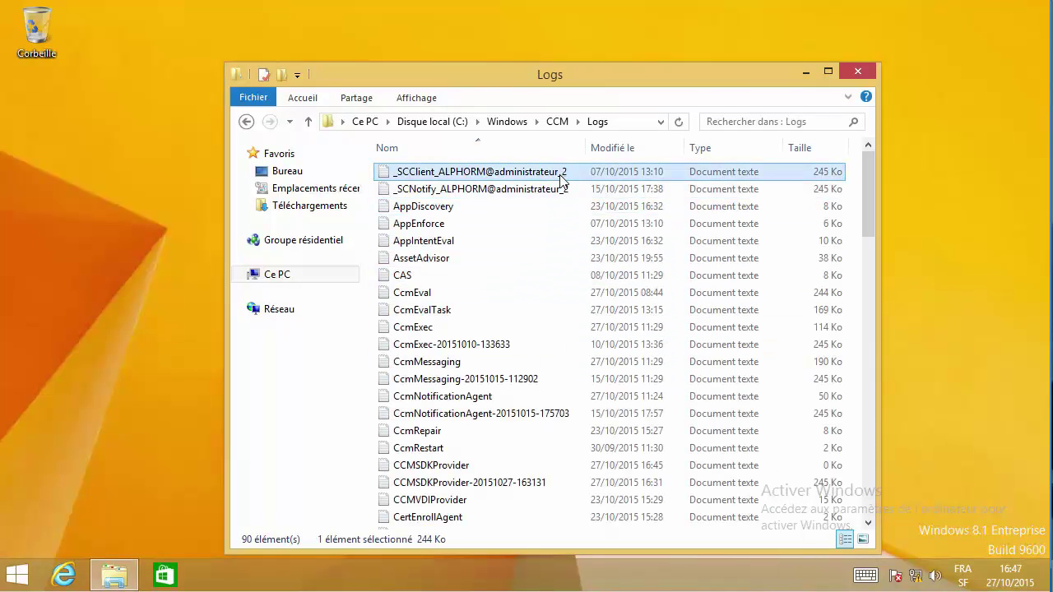
click(560, 191)
click(510, 311)
click(473, 330)
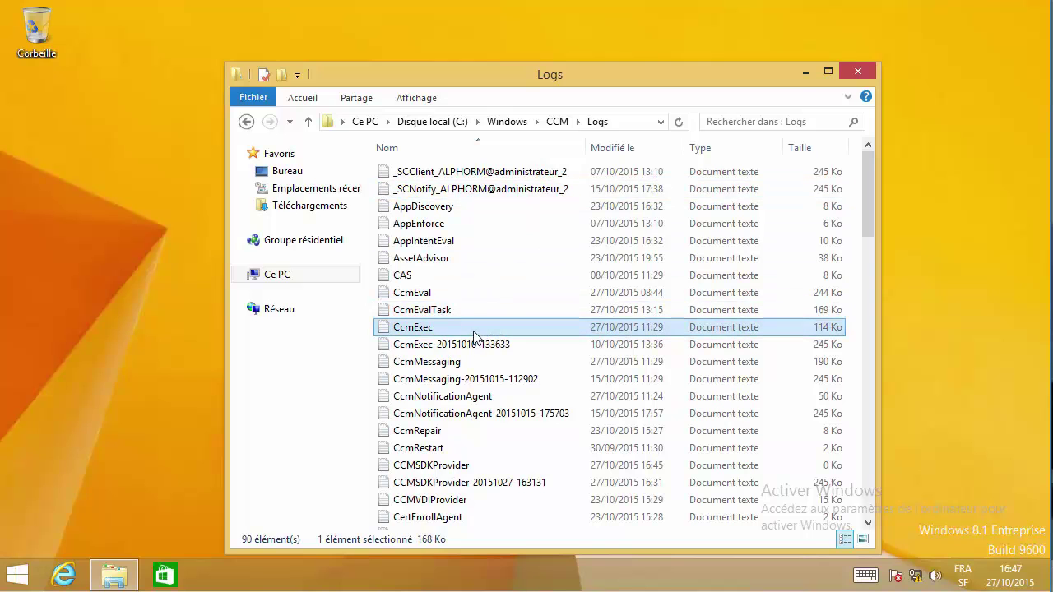
click(431, 224)
click(440, 362)
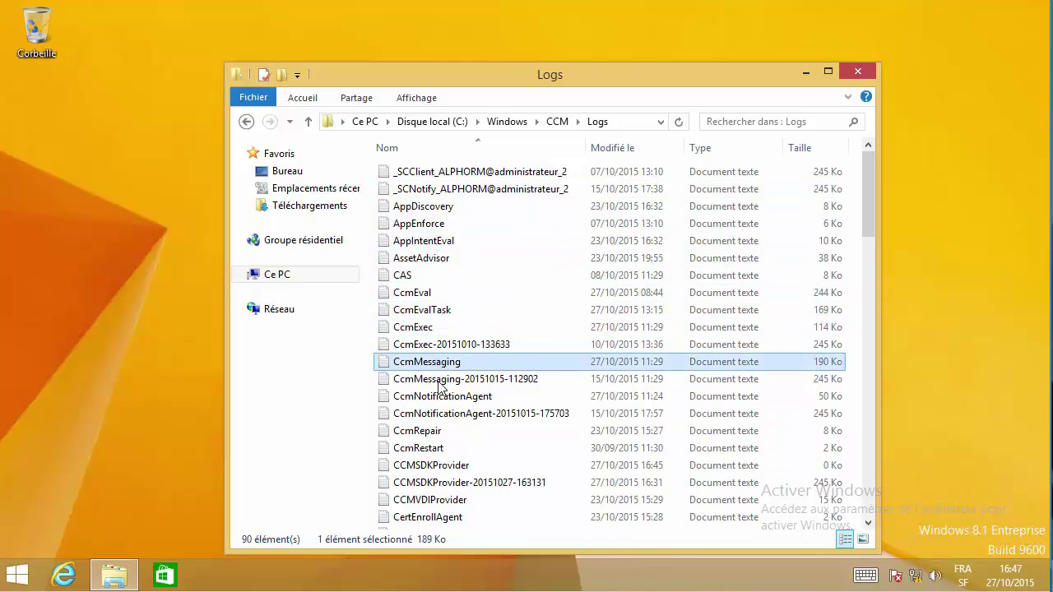
click(472, 429)
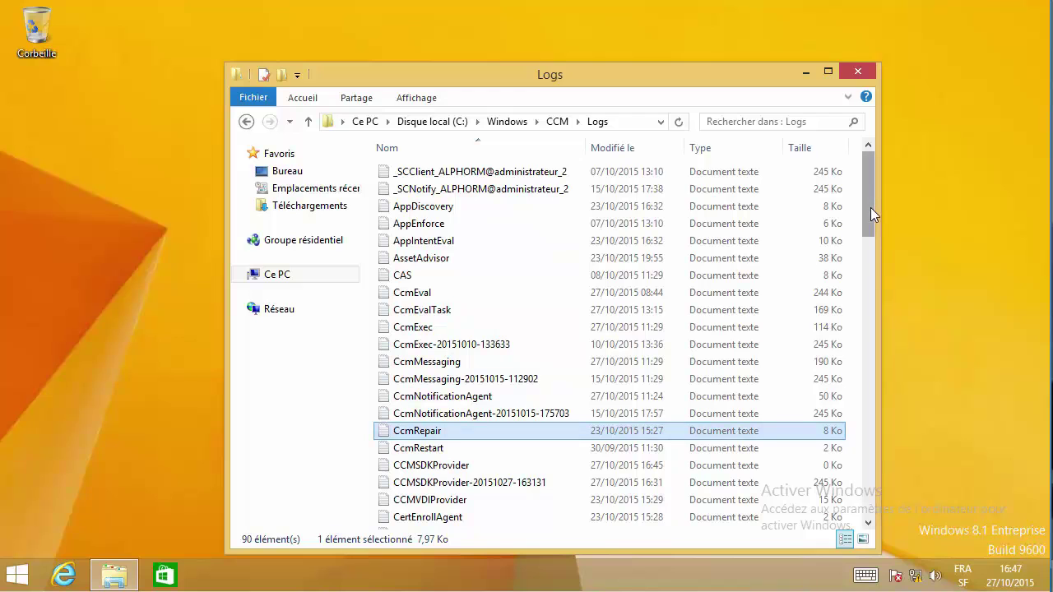
drag(870, 208, 867, 302)
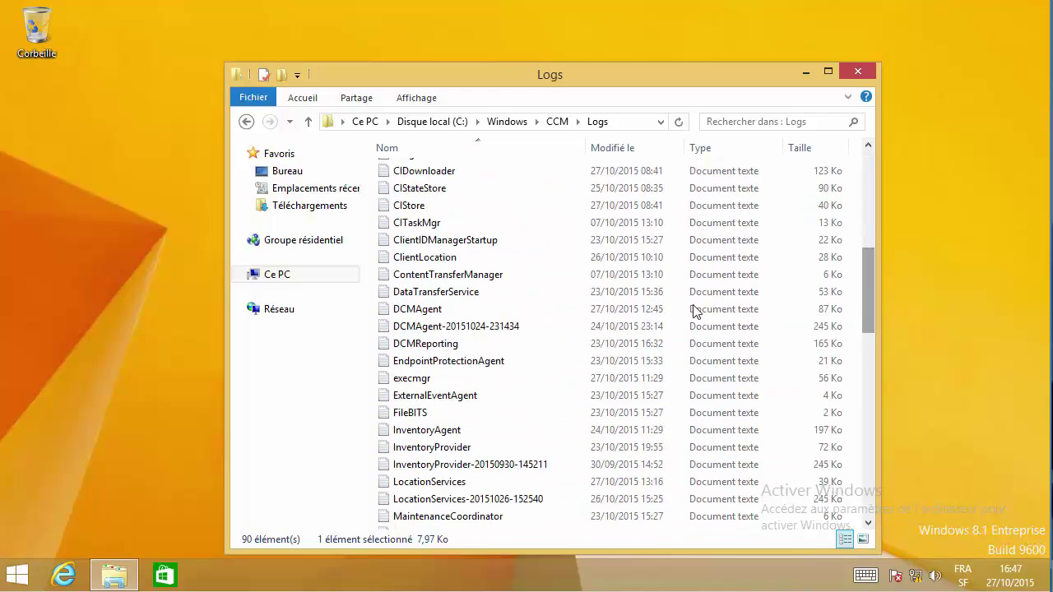
- Run \\sccm and try submitting the administrator user name and password
right_click(20, 574)
click(95, 517)
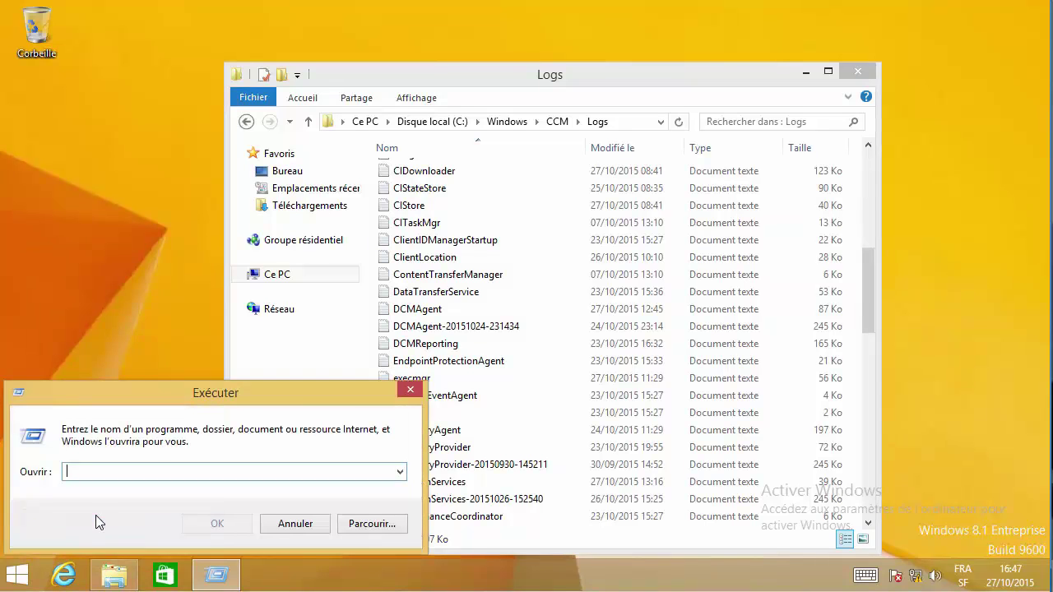
text(\\sccm)
key(Return)
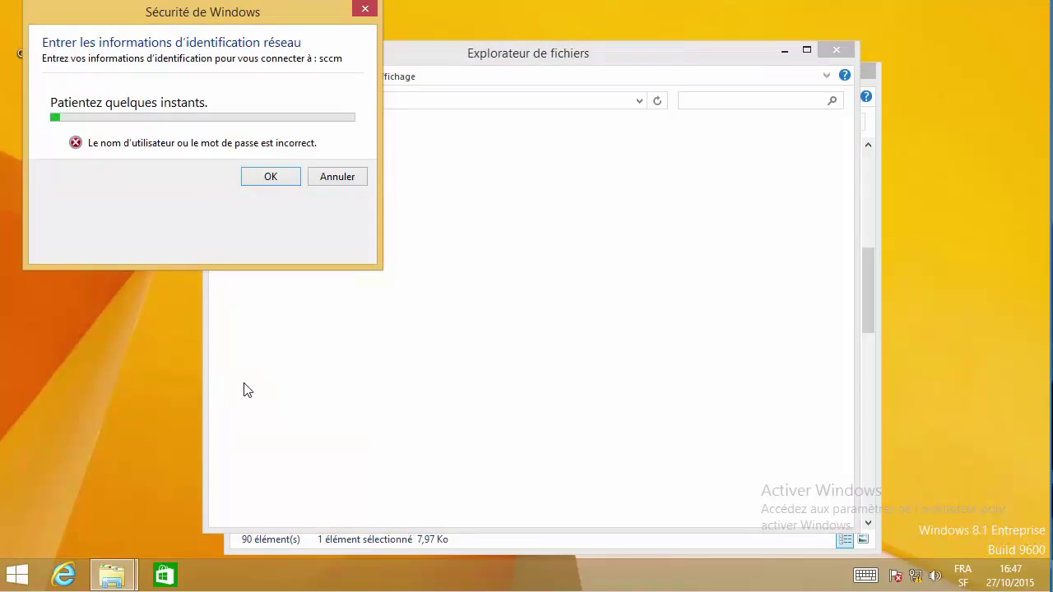
text(ad)
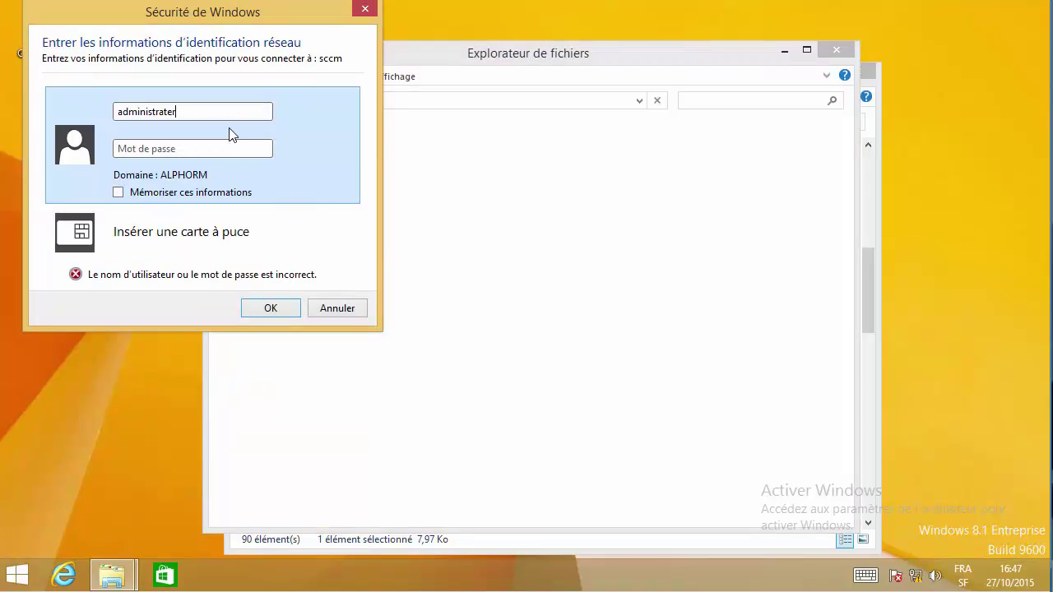
text(ministratre)
key(BackSpace)
text(reuP)
key(Return)
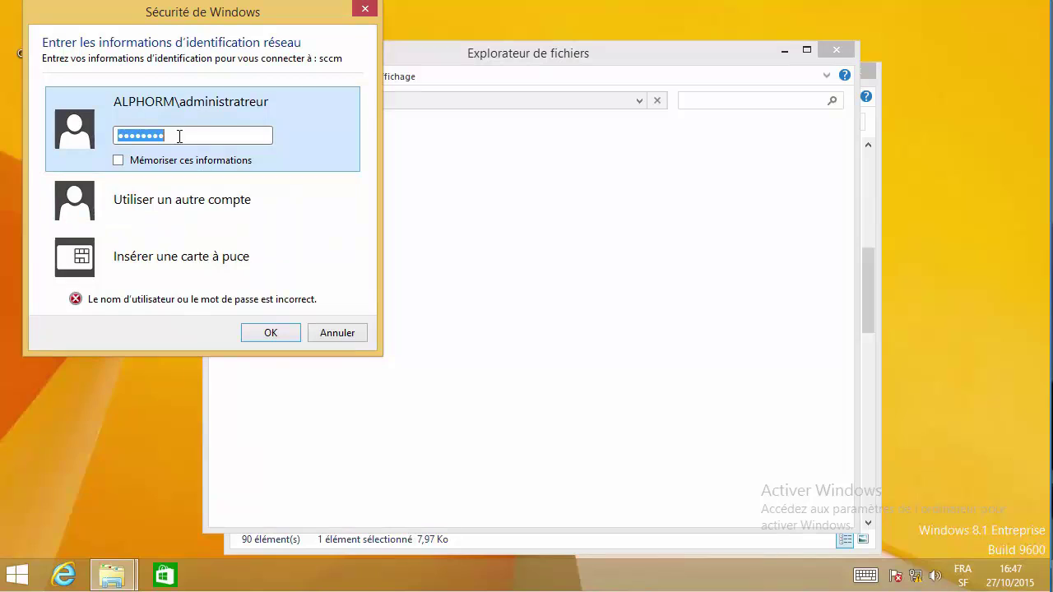
text(P)
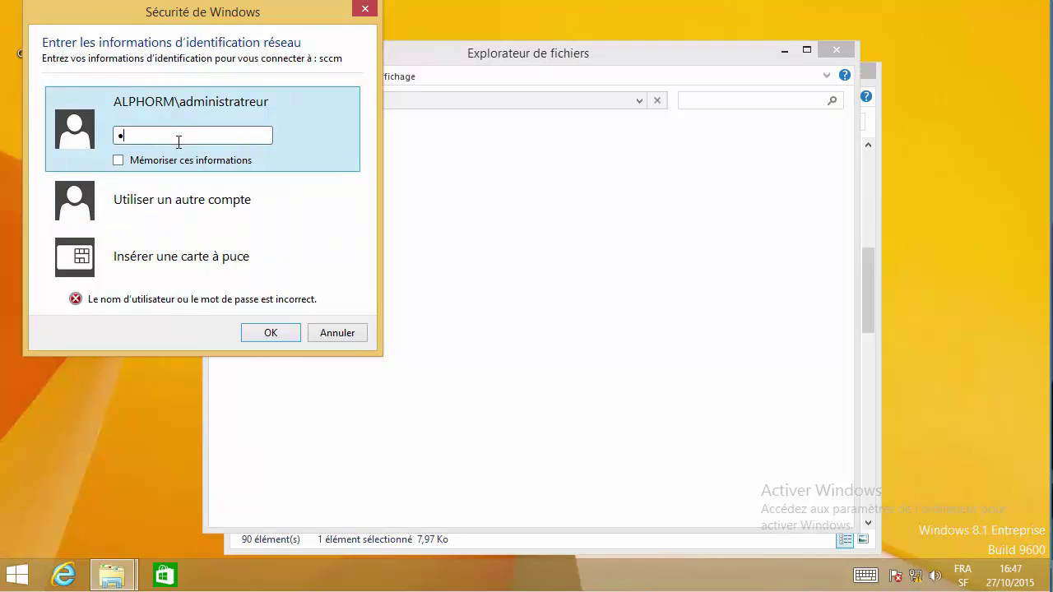
key(Return)
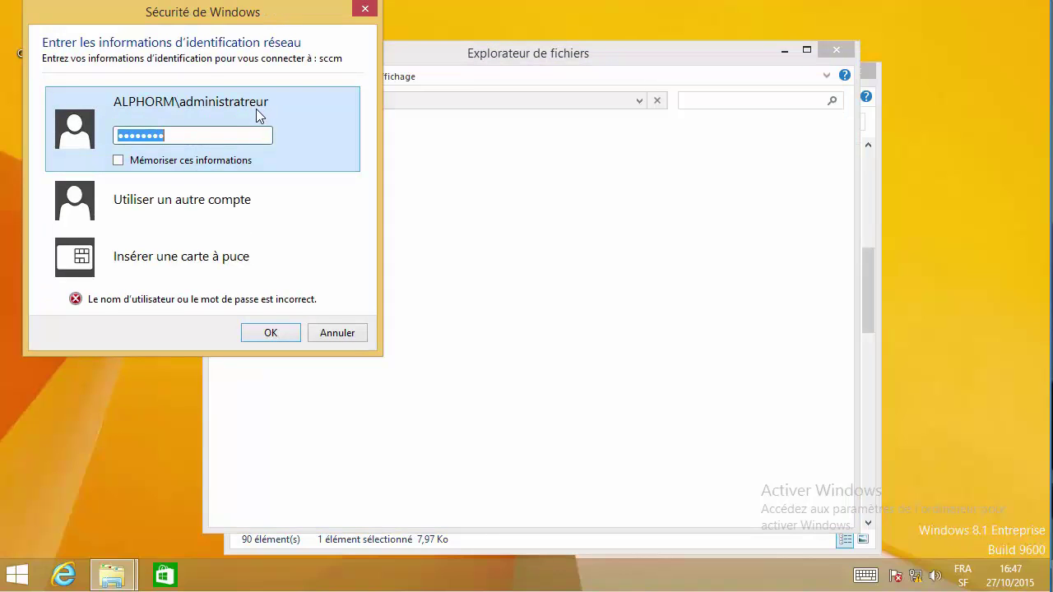
- Switch to a different account and submit the domain administrator's password
click(247, 201)
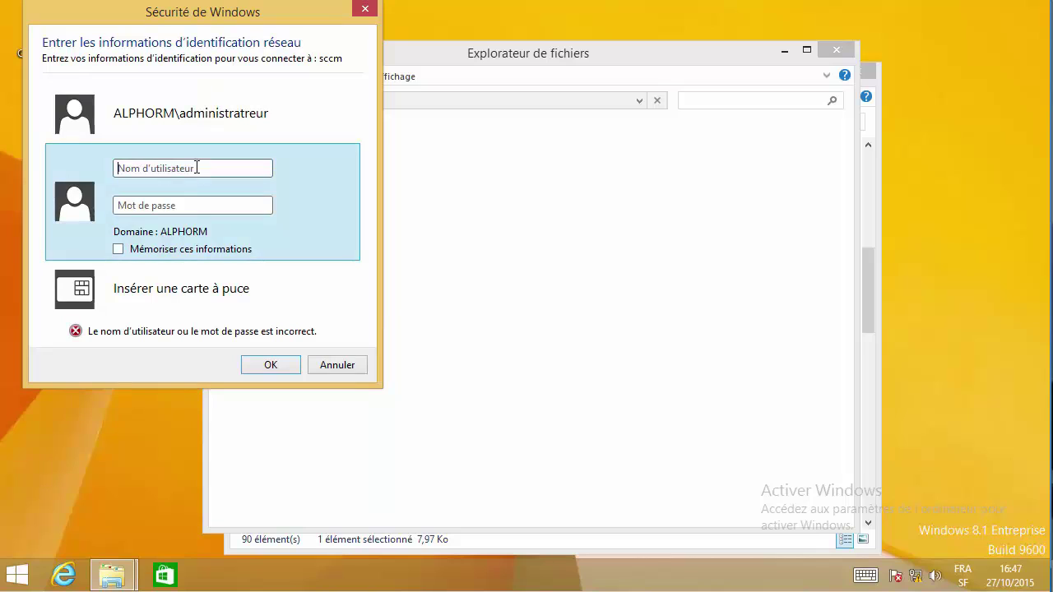
click(197, 167)
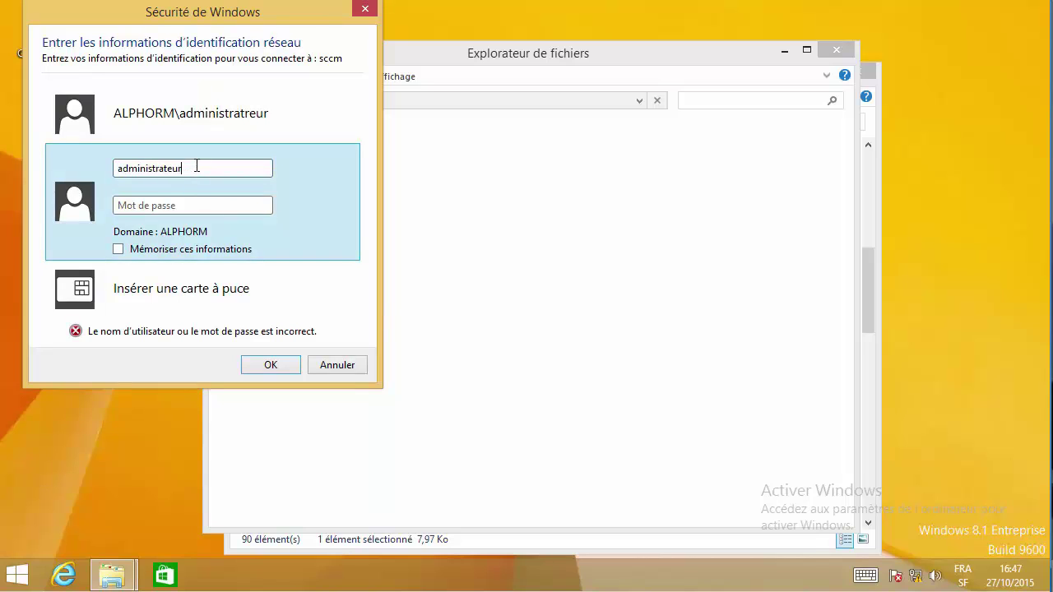
text(Pa$$w0rd)
key(Return)
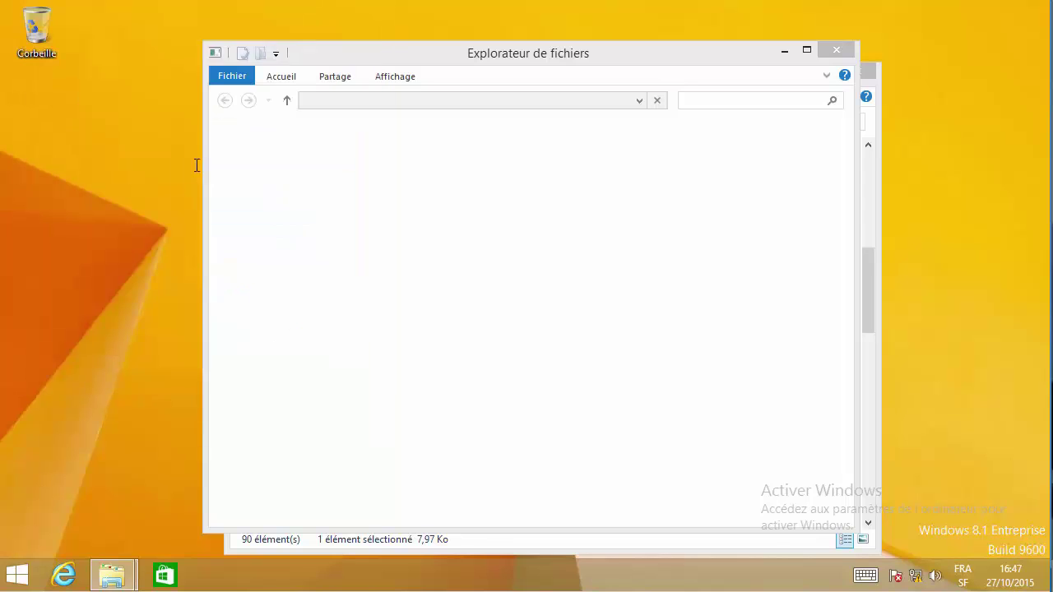
- Go to \\sccm\c$ and launch cmtrace from Programmes\Microsoft Configuration Manager\tools
click(441, 97)
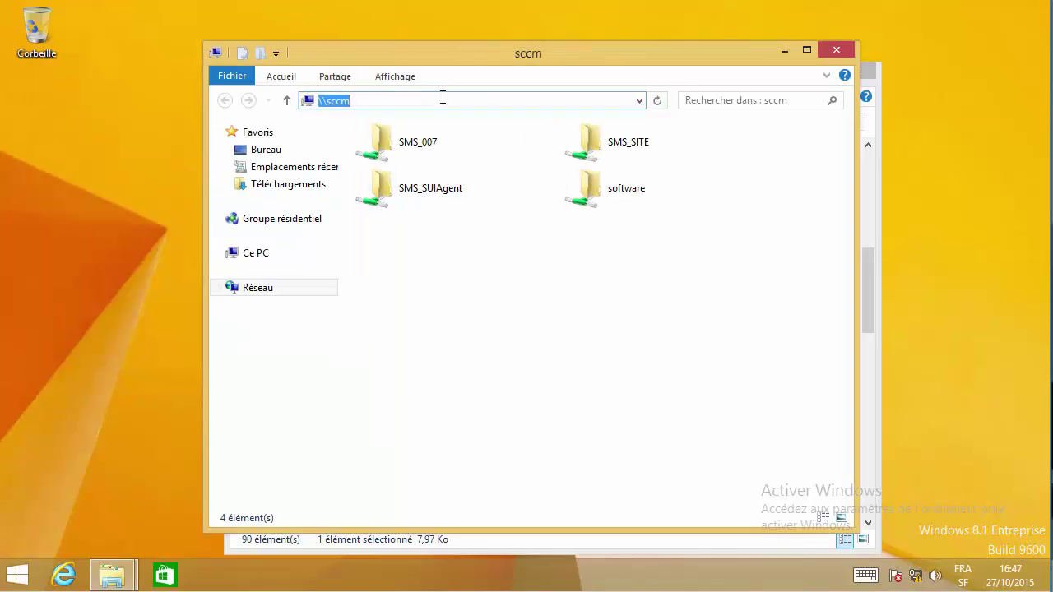
click(454, 99)
key(Return)
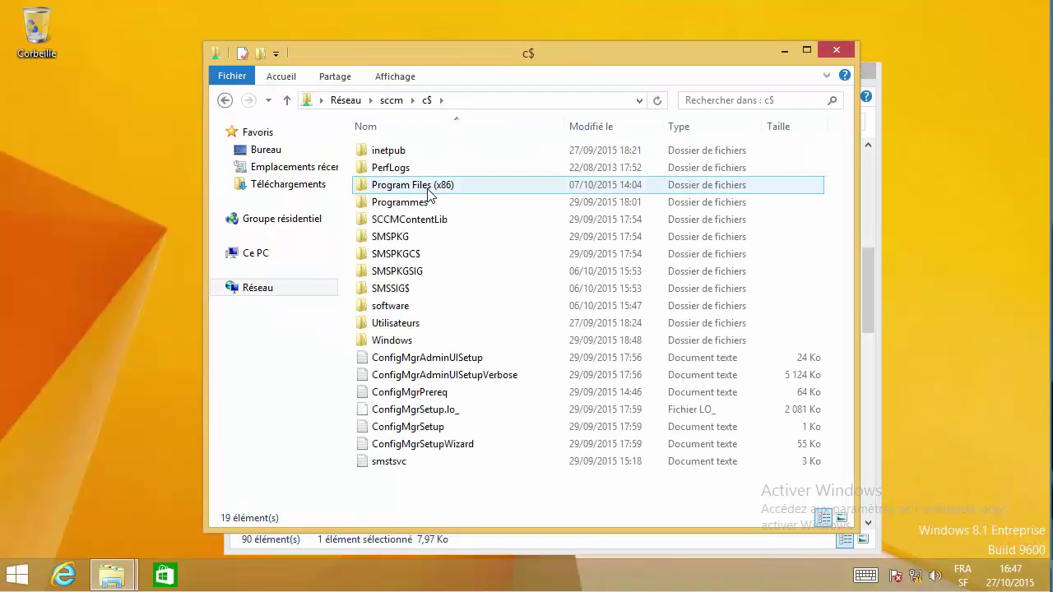
double_click(402, 203)
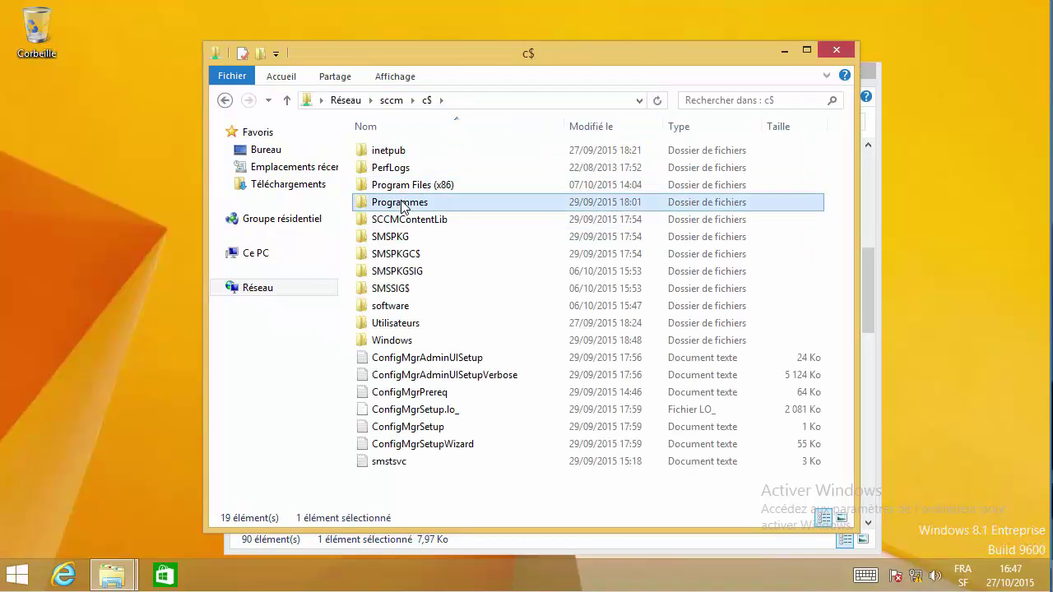
double_click(476, 208)
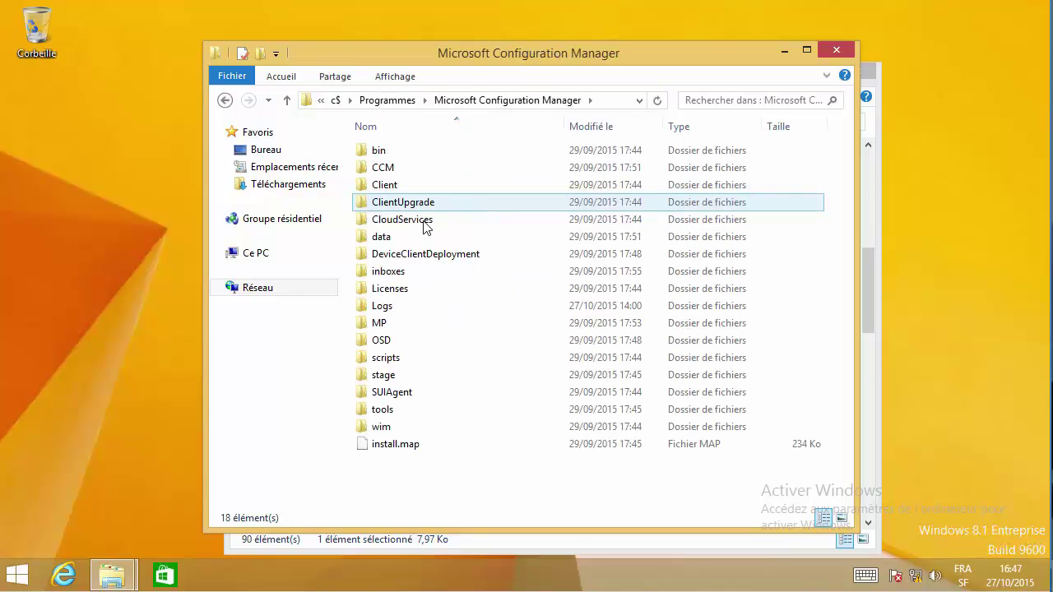
double_click(382, 409)
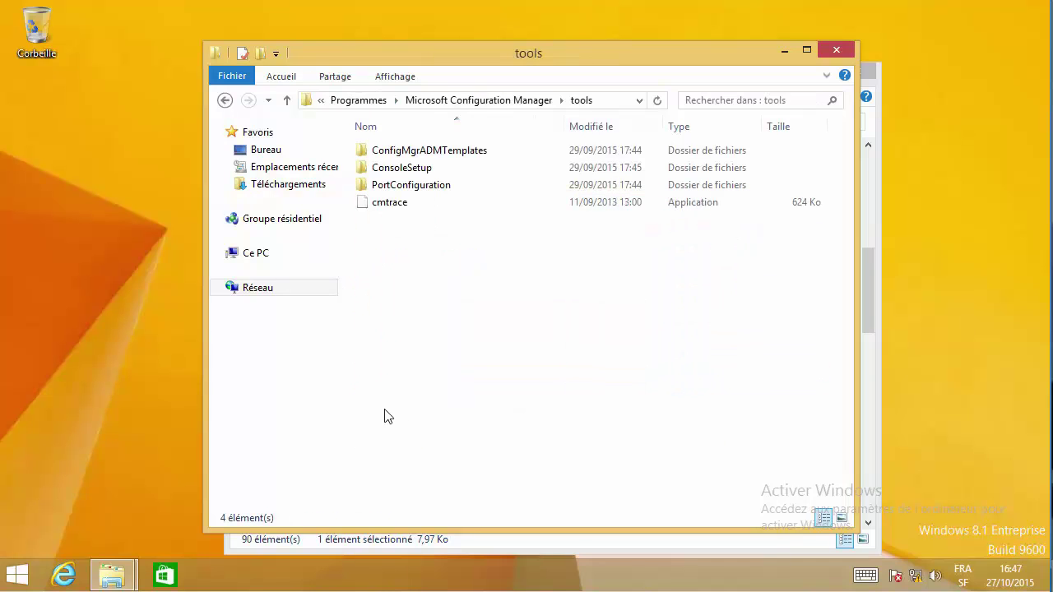
click(391, 207)
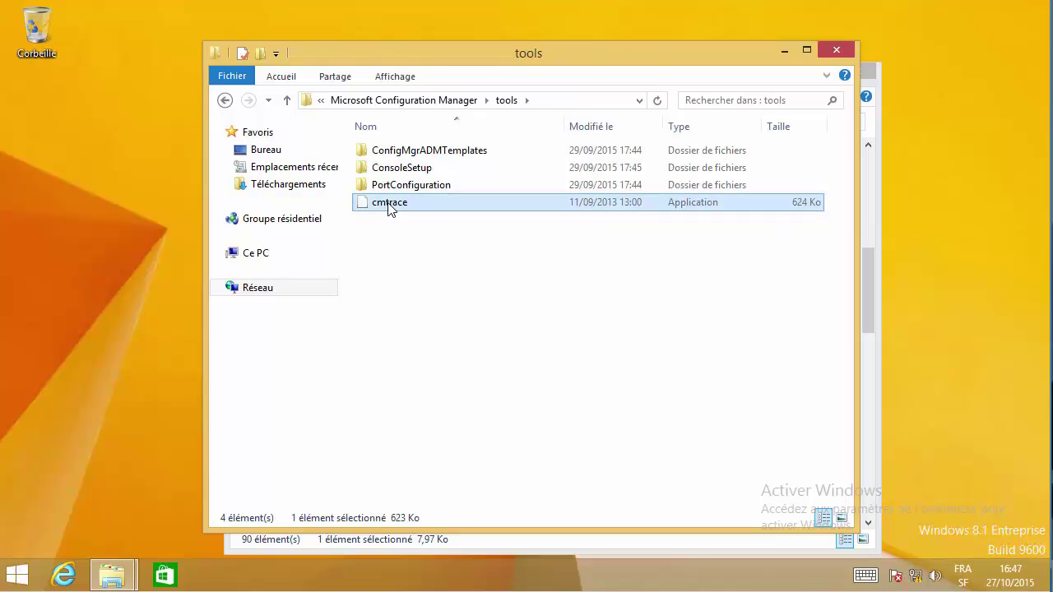
right_click(387, 207)
click(418, 214)
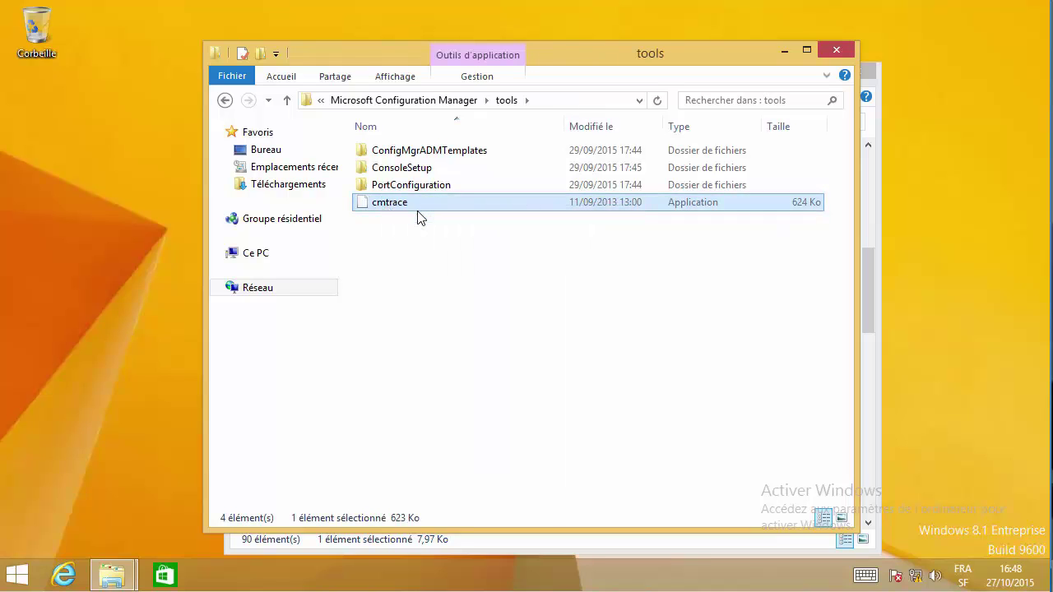
click(785, 50)
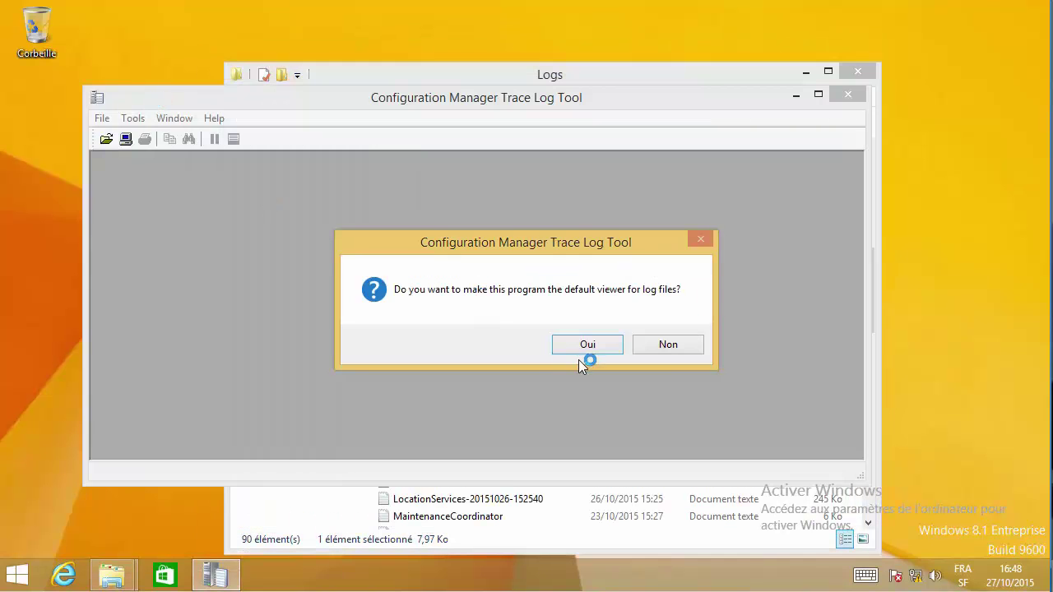
- Accept Trace Log Tool as the default log viewer and start opening a log from Ce PC
click(599, 345)
click(101, 120)
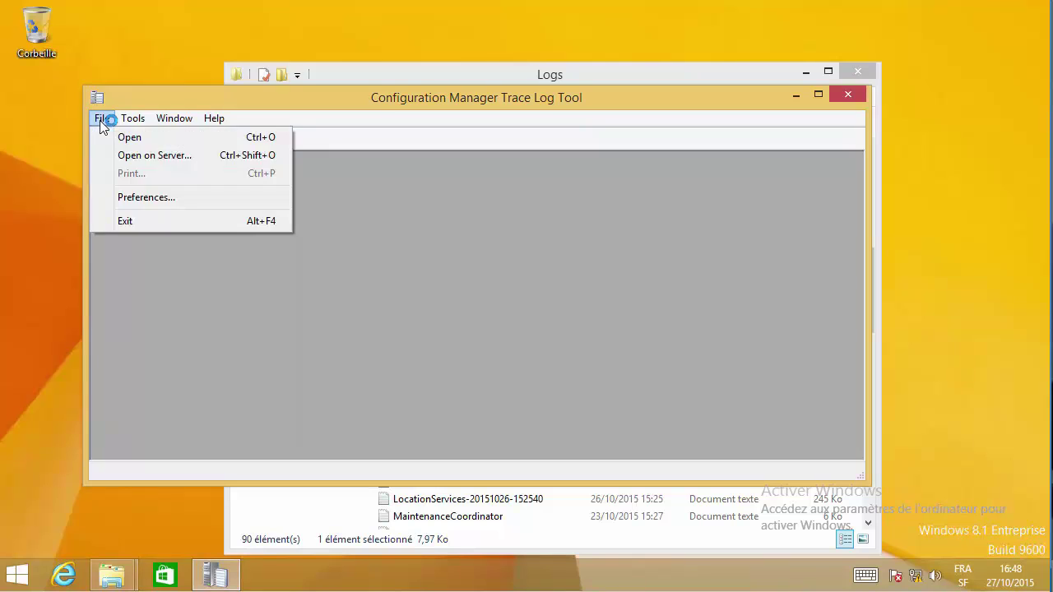
click(129, 138)
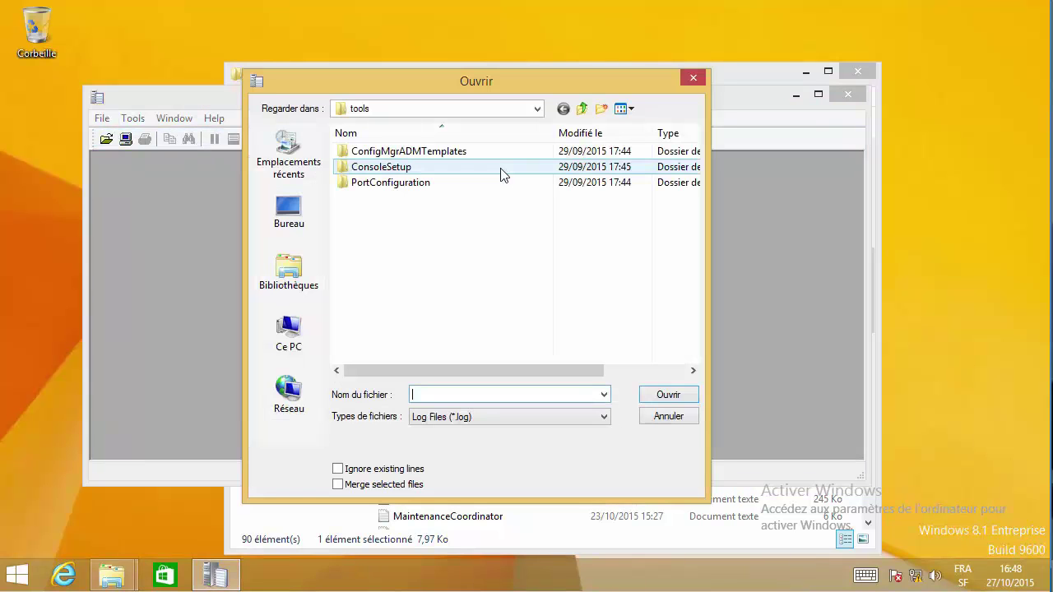
click(288, 330)
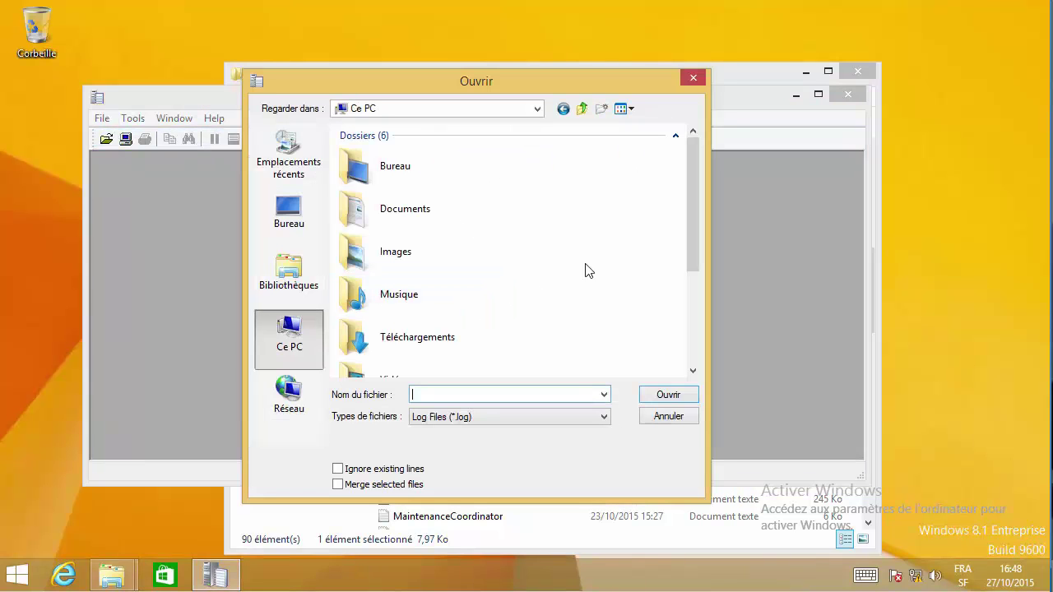
drag(692, 214, 545, 302)
- Browse to C:\Windows\CCM\Logs and open CcmExec.log
double_click(473, 303)
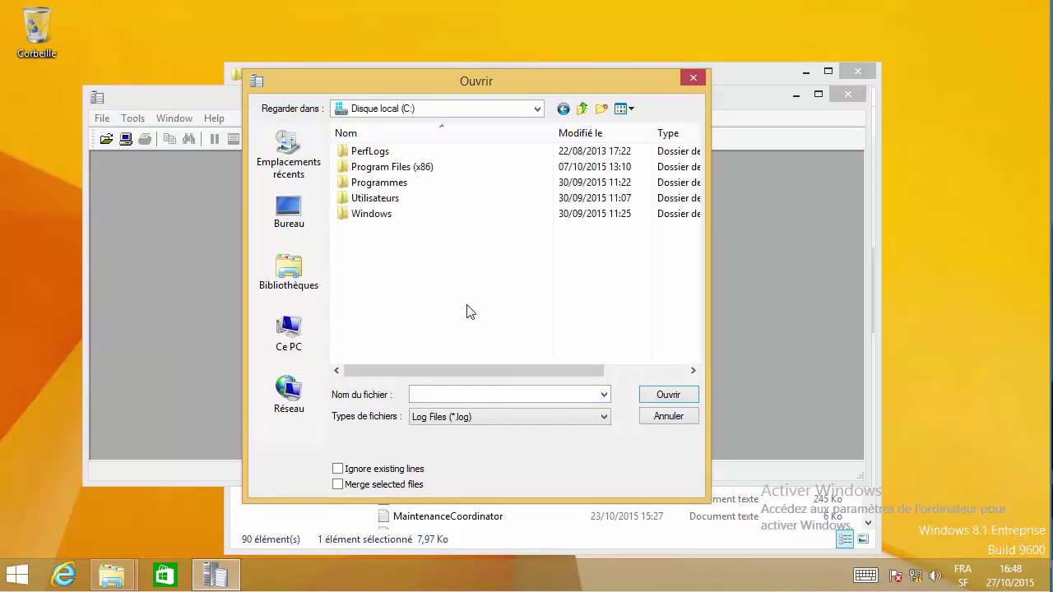
double_click(402, 213)
click(393, 246)
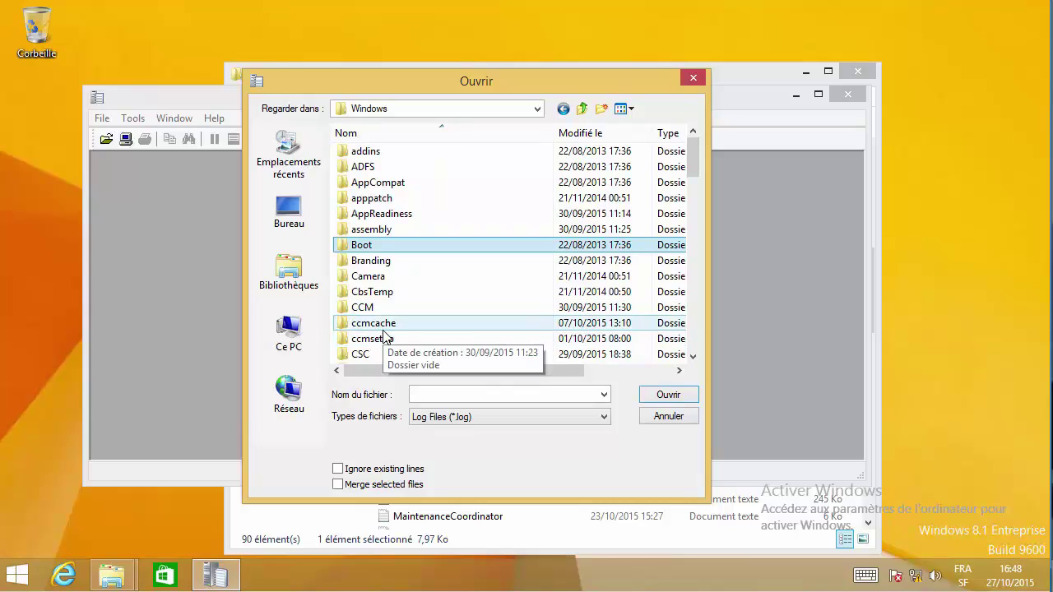
double_click(387, 308)
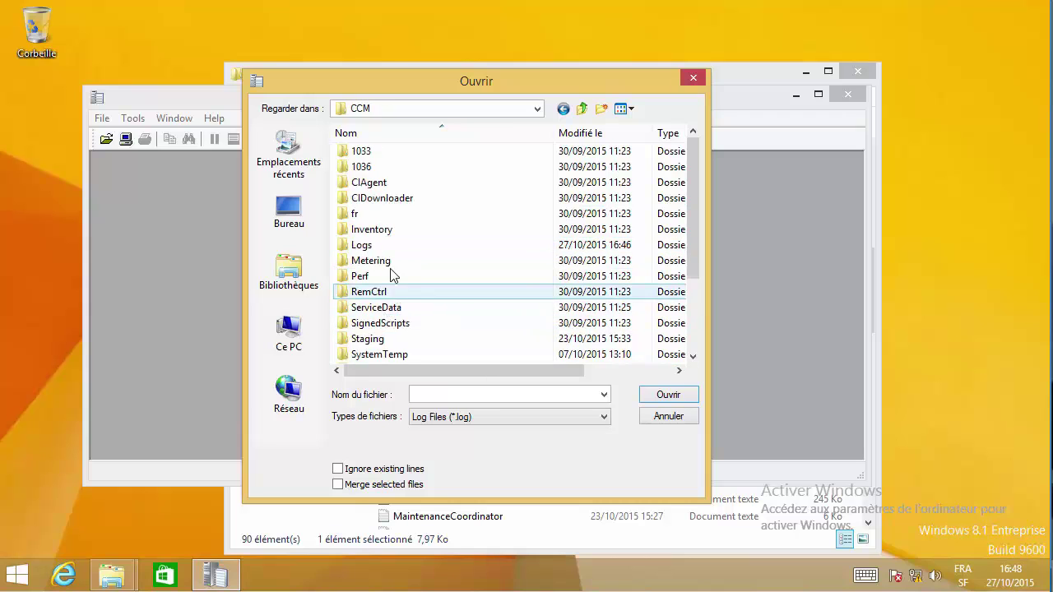
double_click(368, 247)
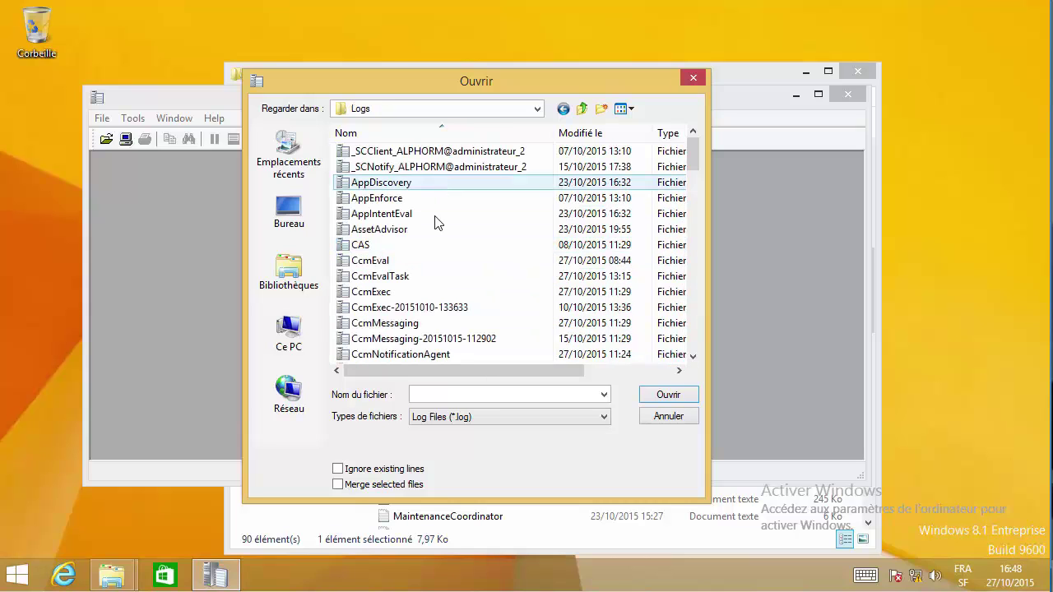
double_click(380, 292)
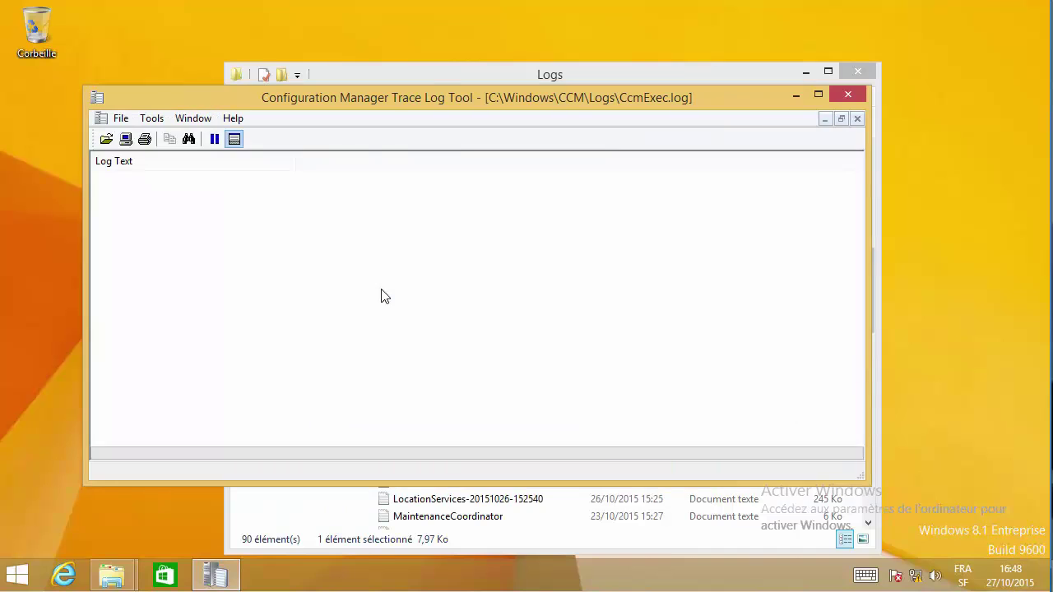
- Inspect the PowerChangedEx and SrcUpdateMgr entries in CcmExec.log, check the Tools menu, then return to File > Open
click(407, 241)
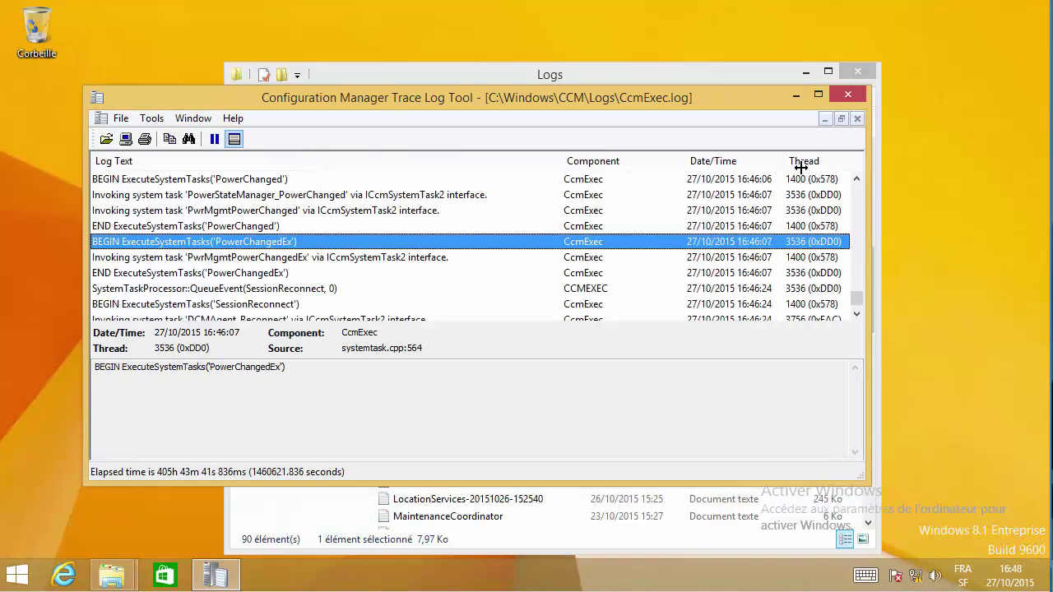
scroll(853, 204, up, 10)
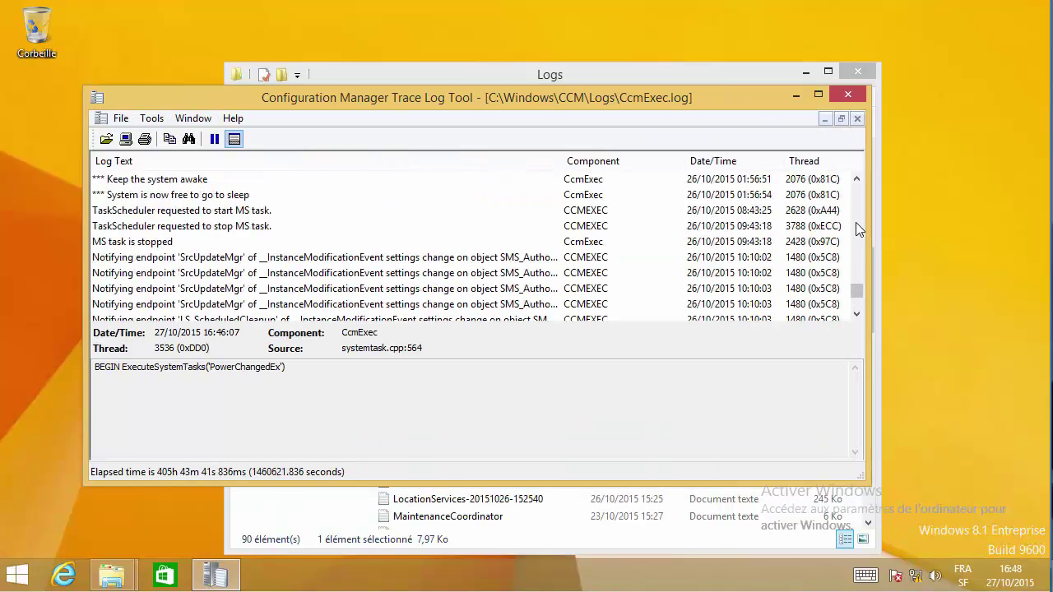
drag(857, 293, 844, 187)
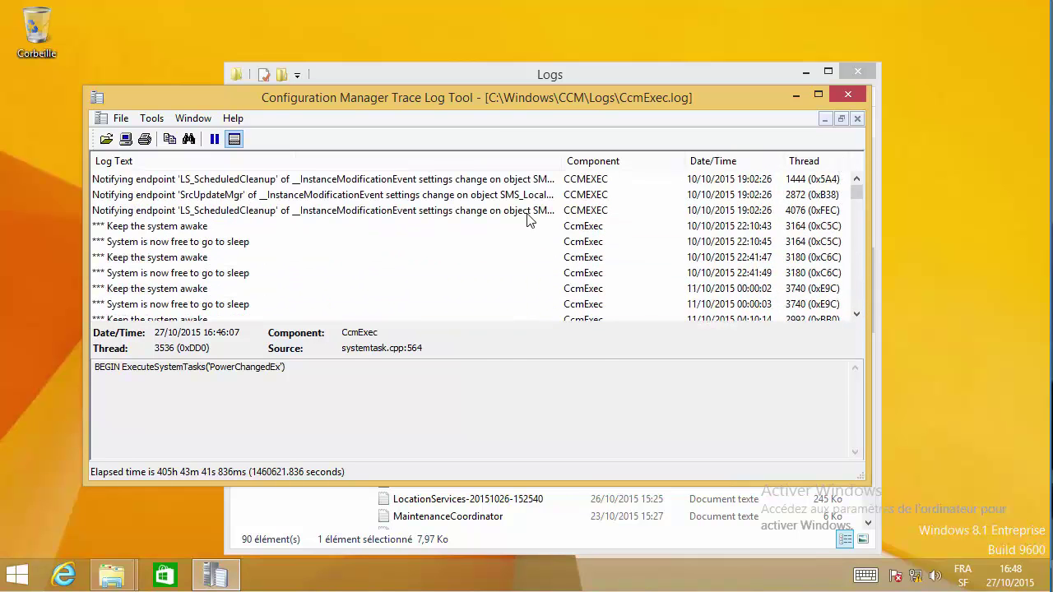
click(427, 200)
click(152, 119)
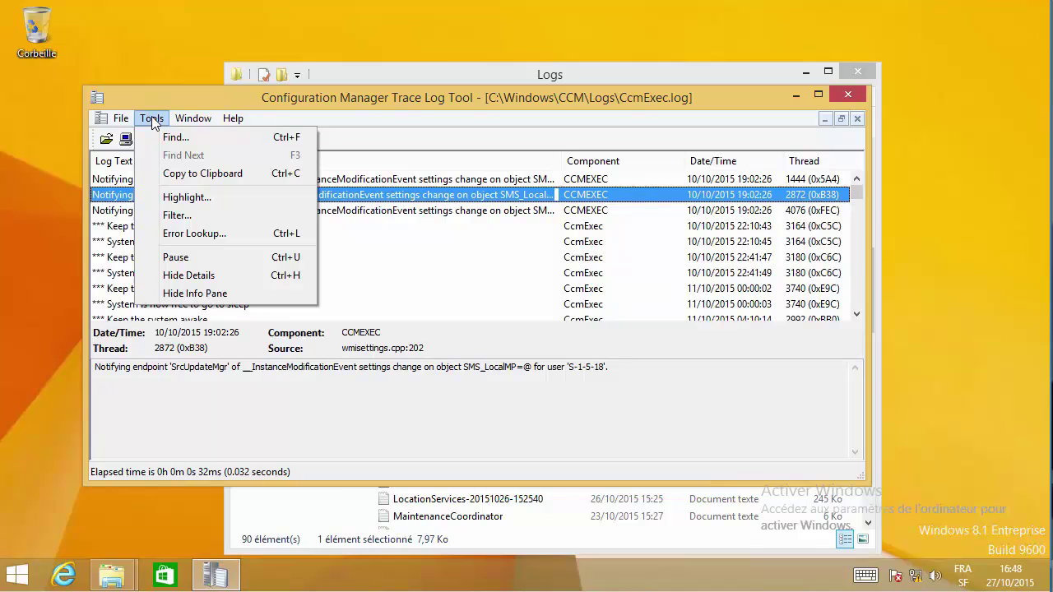
mouse_move(123, 120)
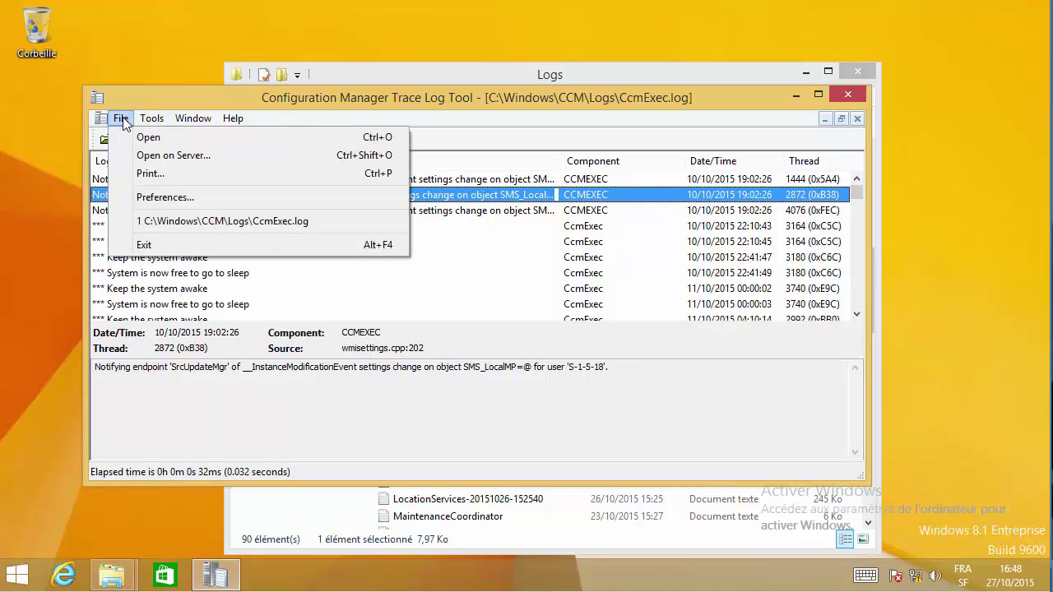
click(146, 137)
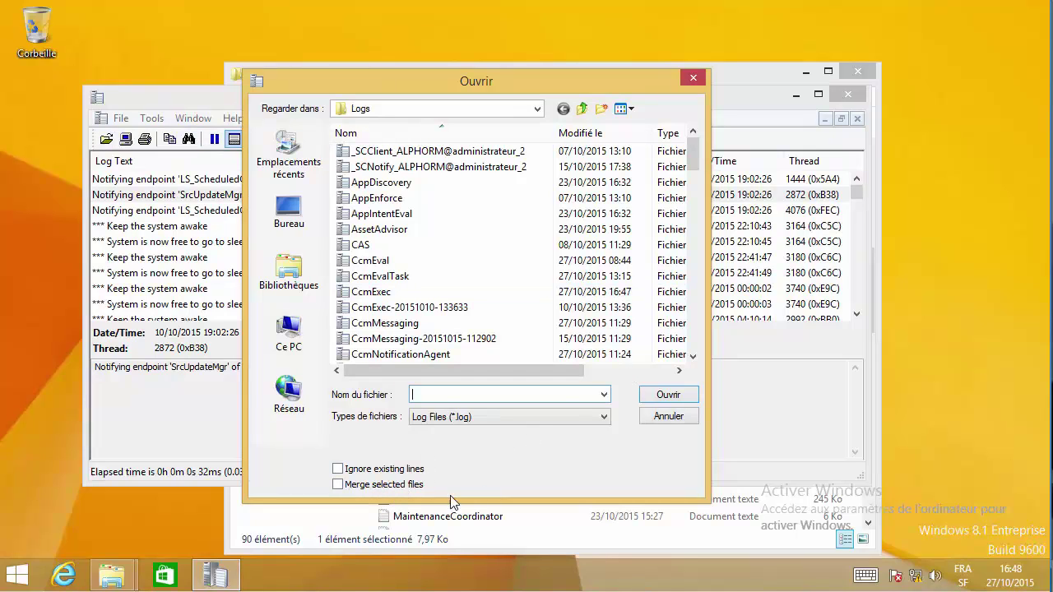
- Select every CCM client log with 'Merge selected files' checked and open them as one log
click(408, 485)
click(423, 215)
key(ctrl+a)
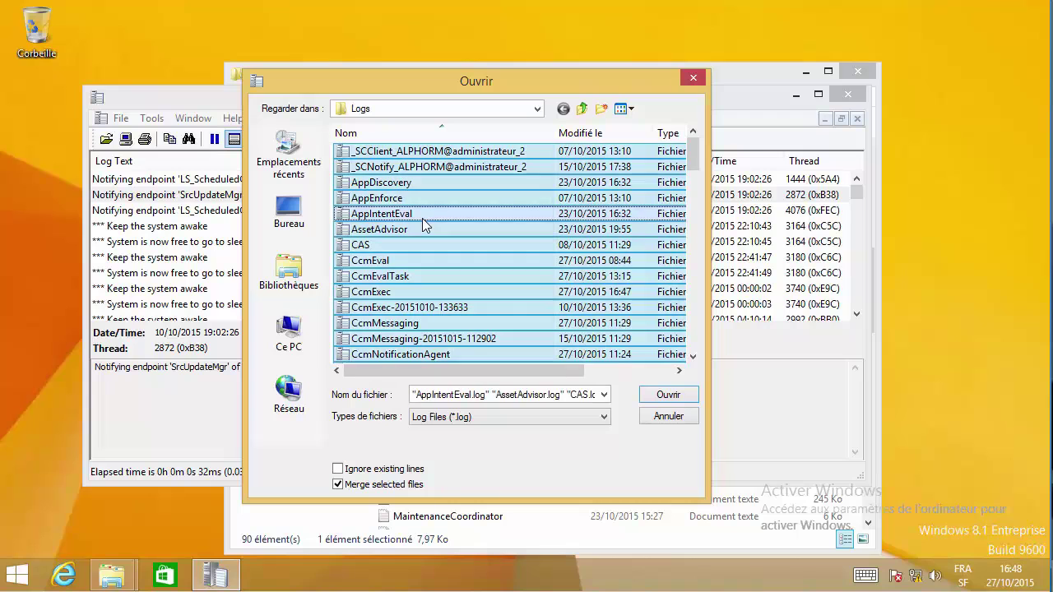
click(666, 398)
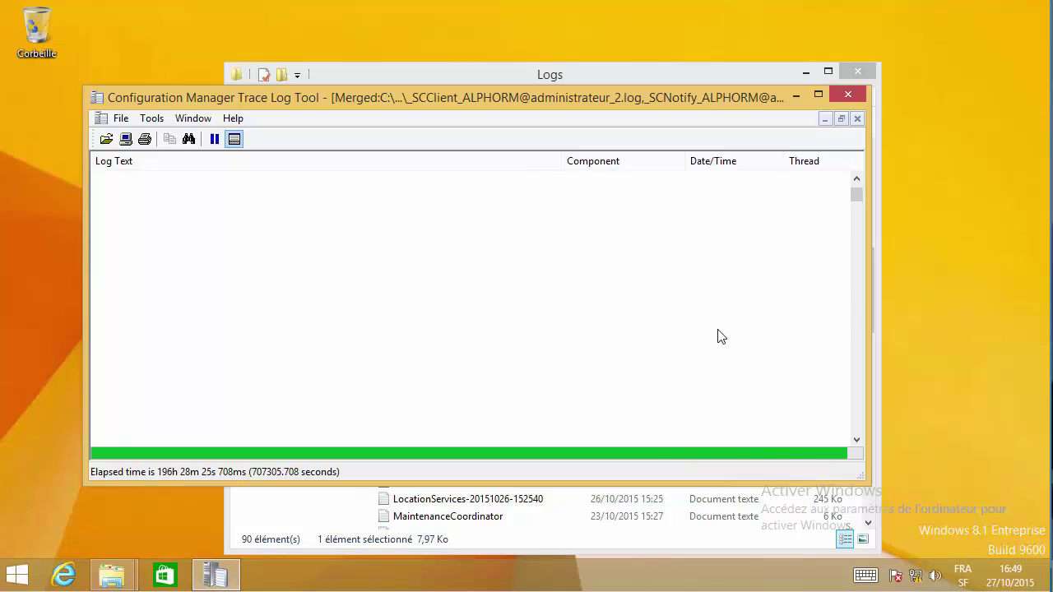
click(655, 258)
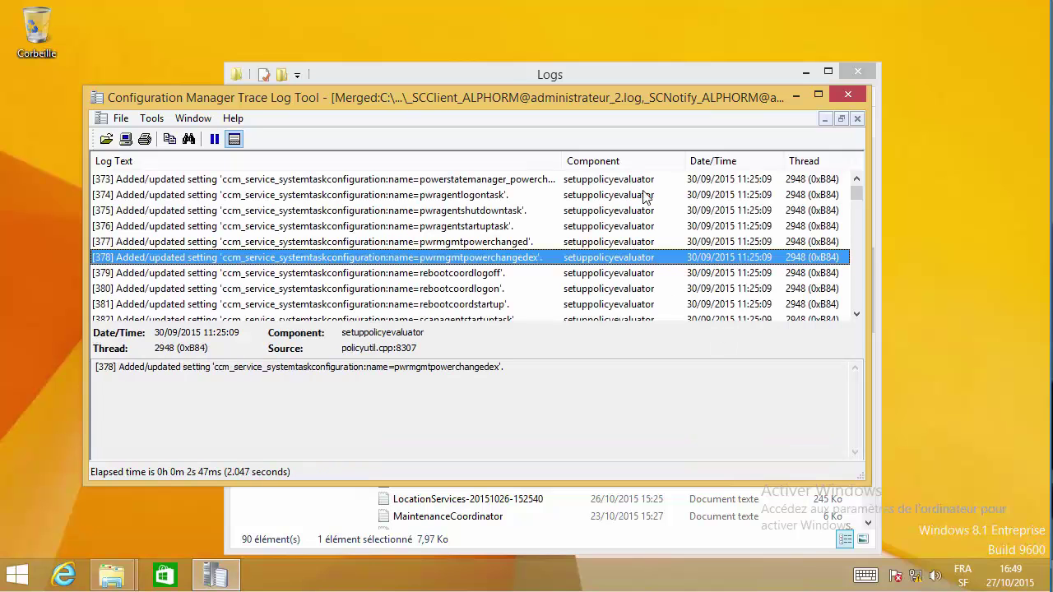
drag(856, 193, 799, 176)
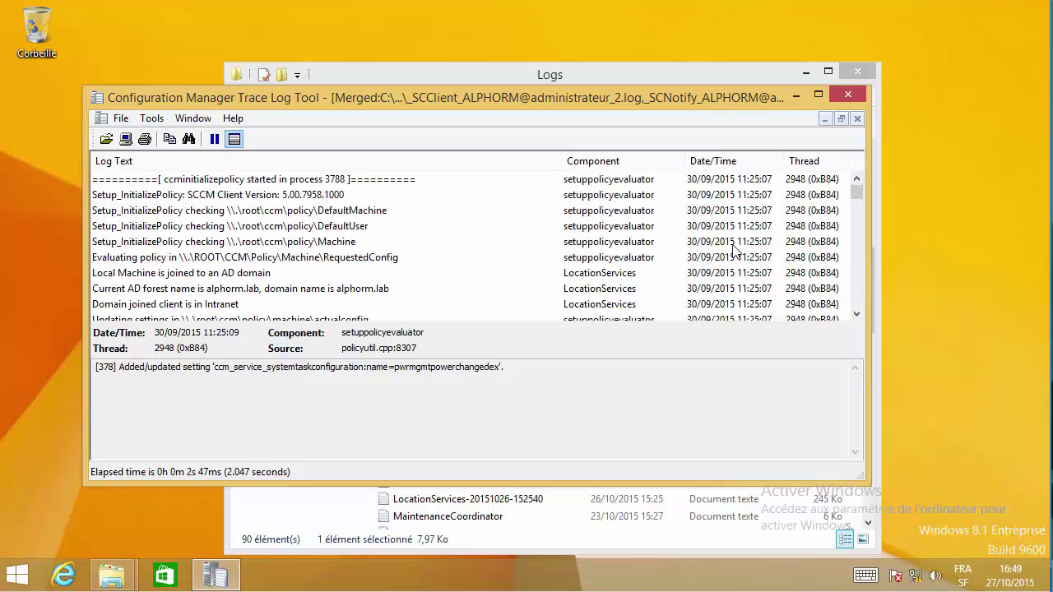
click(717, 198)
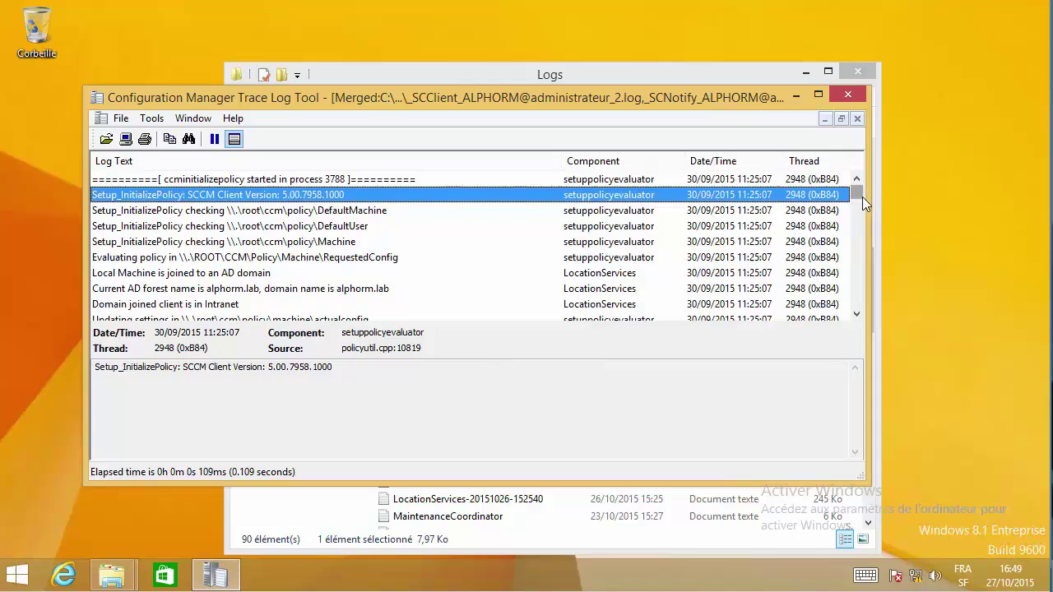
drag(862, 197, 869, 318)
click(746, 304)
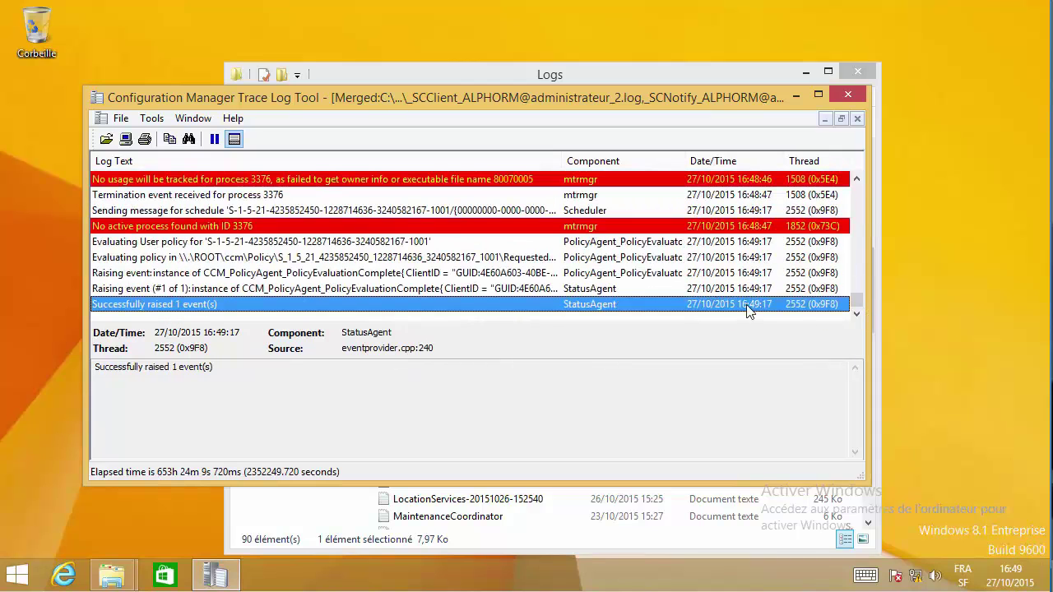
click(454, 259)
click(372, 286)
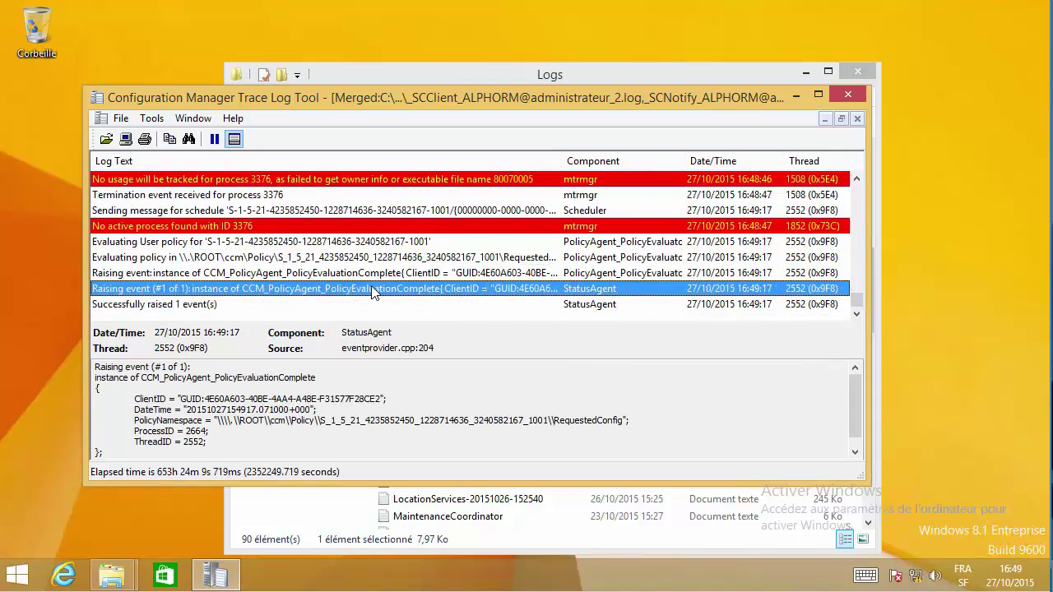
click(322, 306)
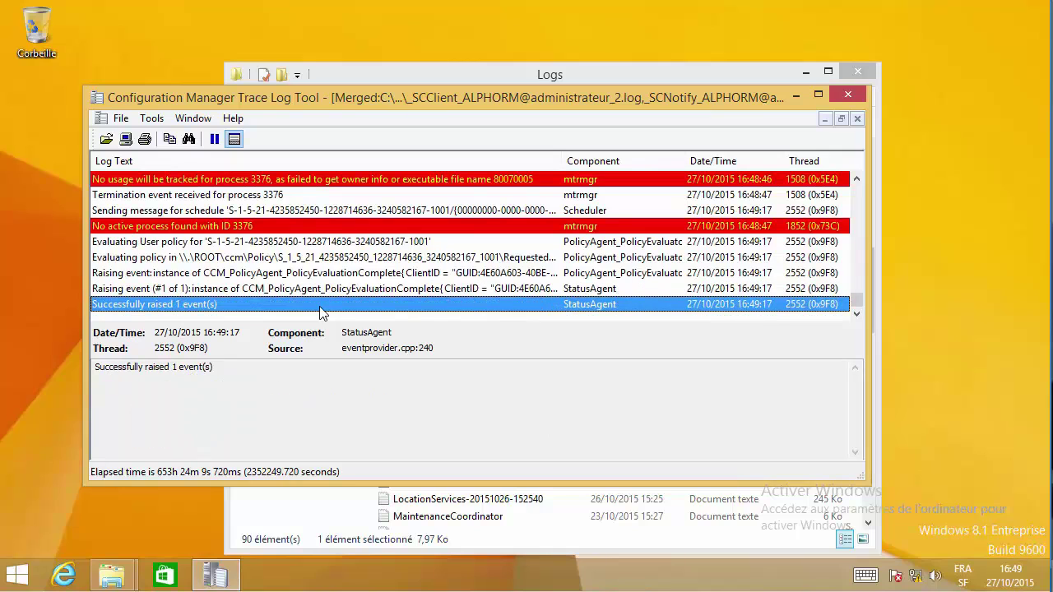
right_click(22, 567)
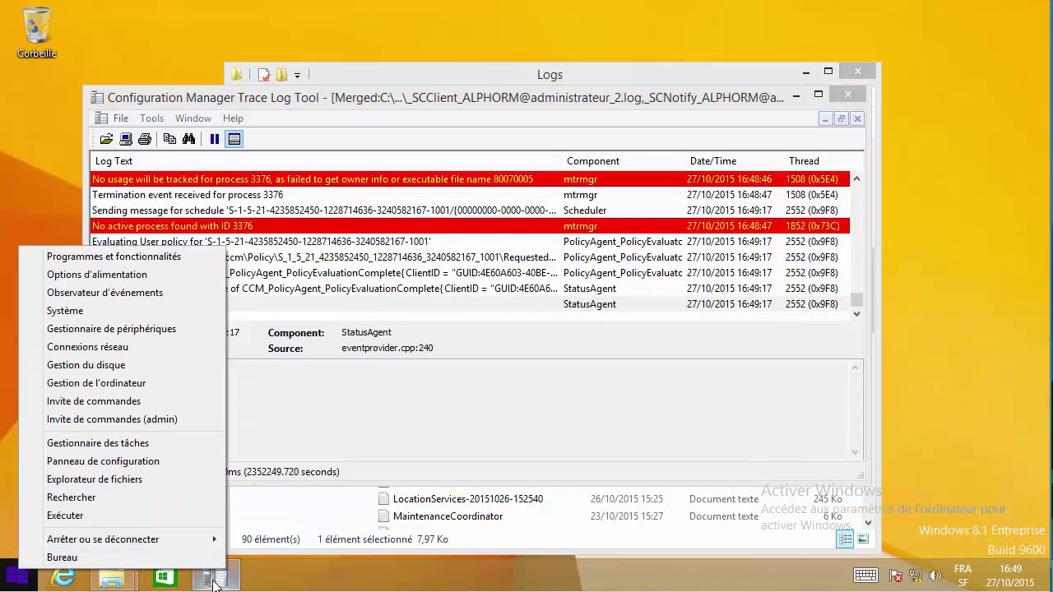
- Switch Control Panel to small icons and launch the Configuration Manager applet
click(312, 408)
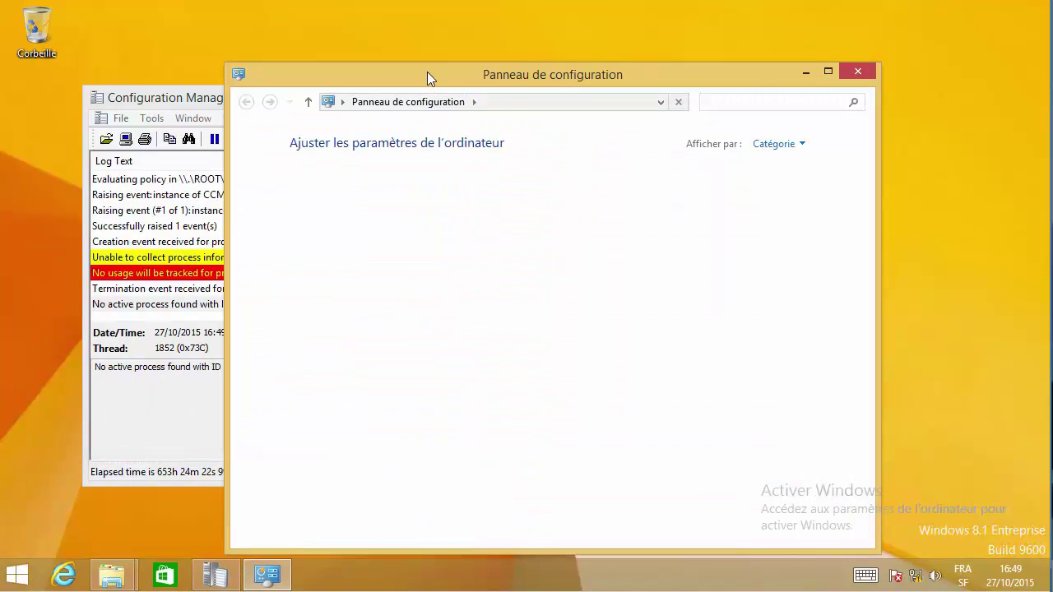
drag(430, 75, 596, 66)
click(938, 137)
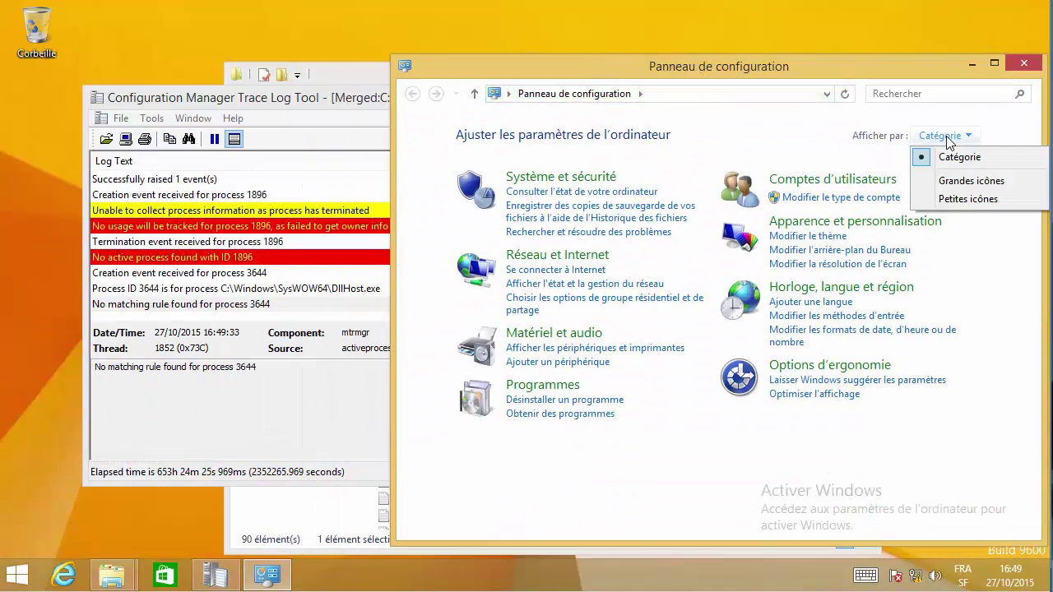
click(962, 198)
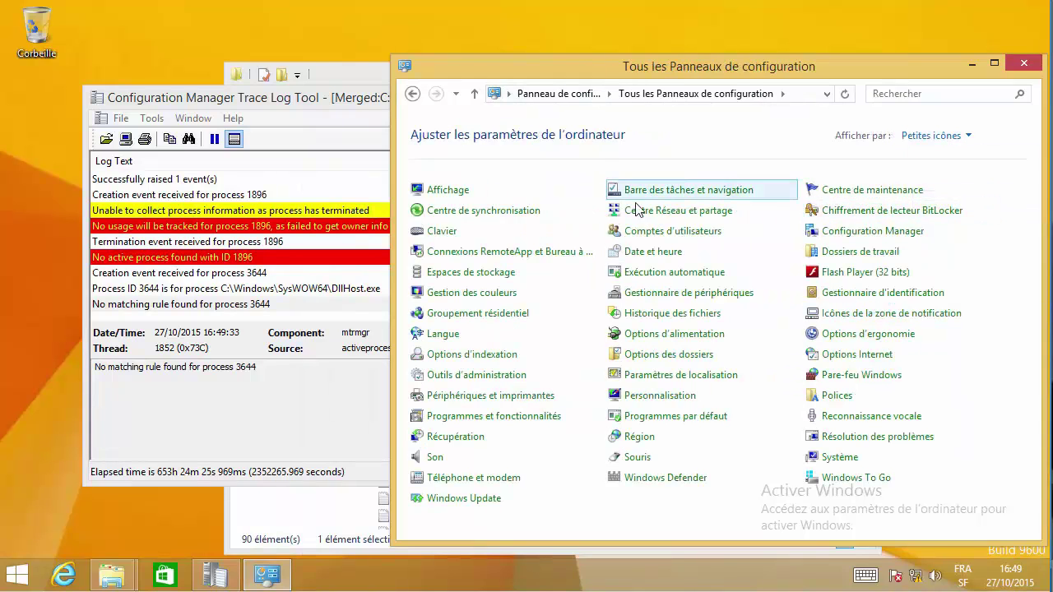
click(863, 235)
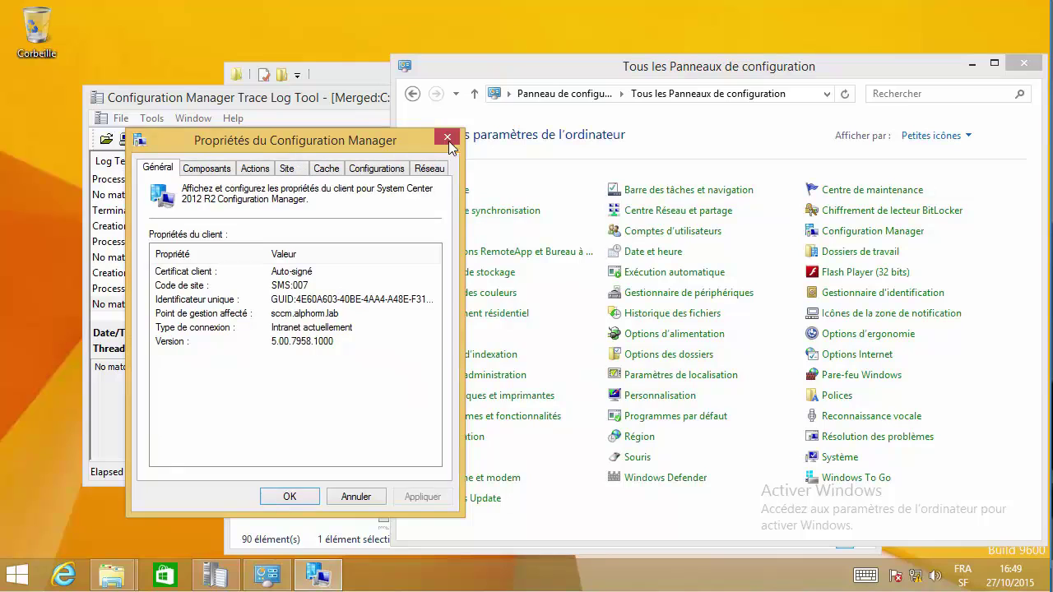
- Run the software inventory cycle now from the Actions tab and dismiss the notice
drag(273, 140, 642, 107)
click(609, 142)
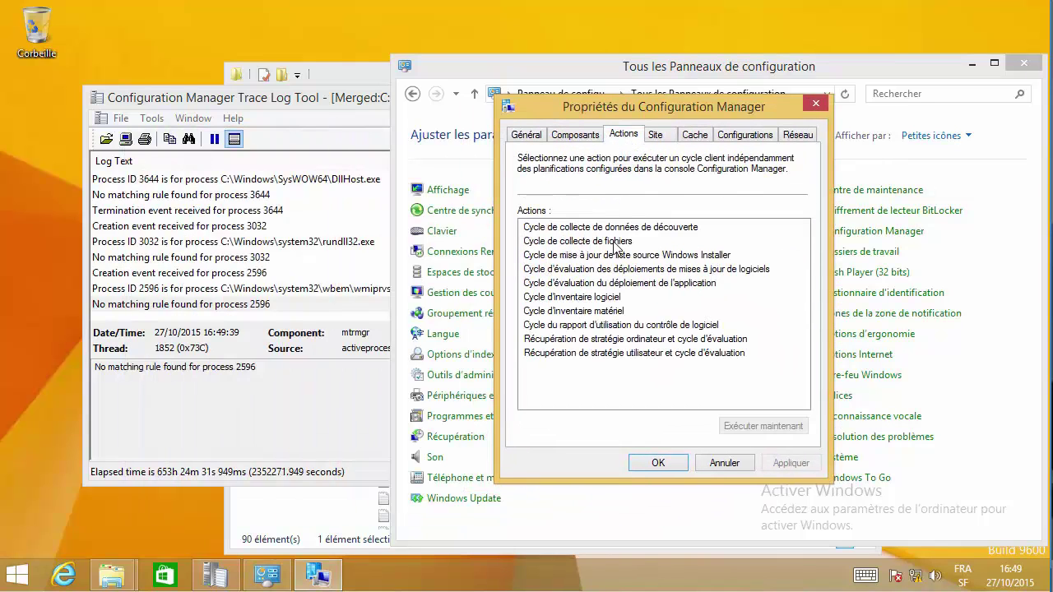
click(576, 299)
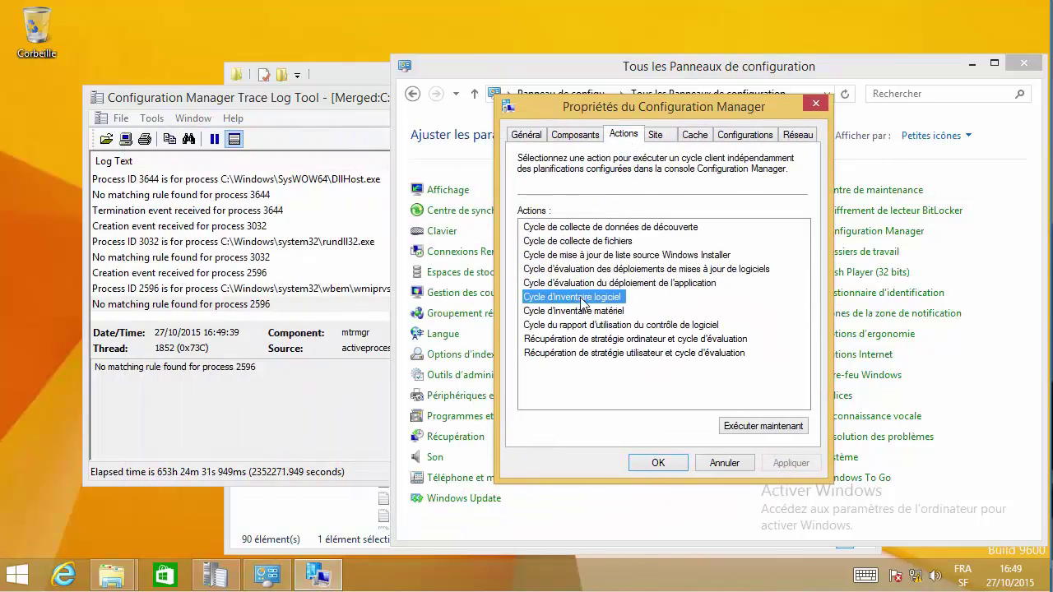
click(770, 431)
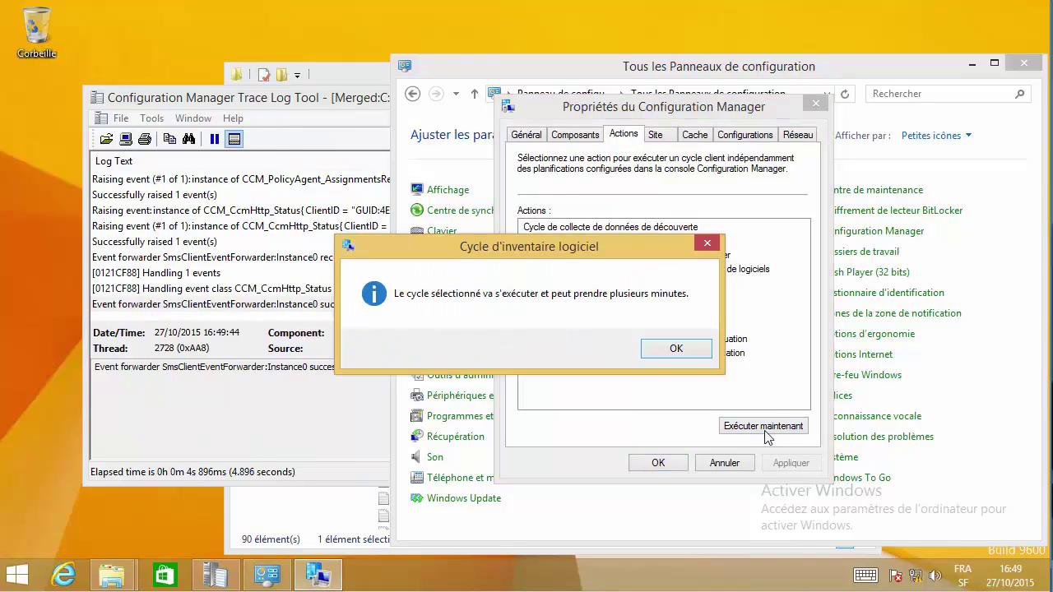
click(675, 350)
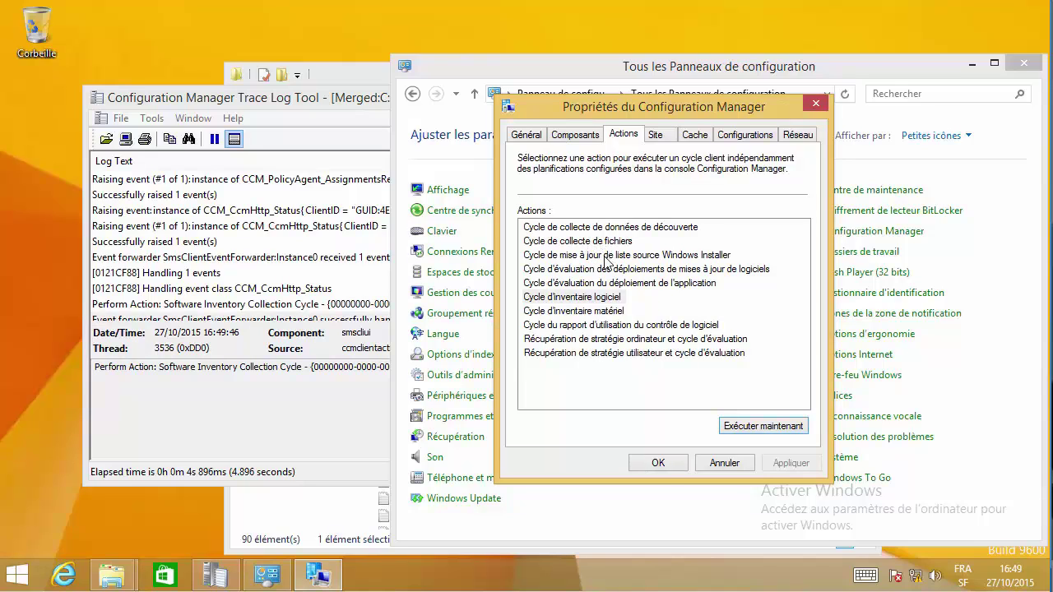
- Run the machine policy retrieval and evaluation cycle, then inspect the software inventory entry in the merged log
click(603, 297)
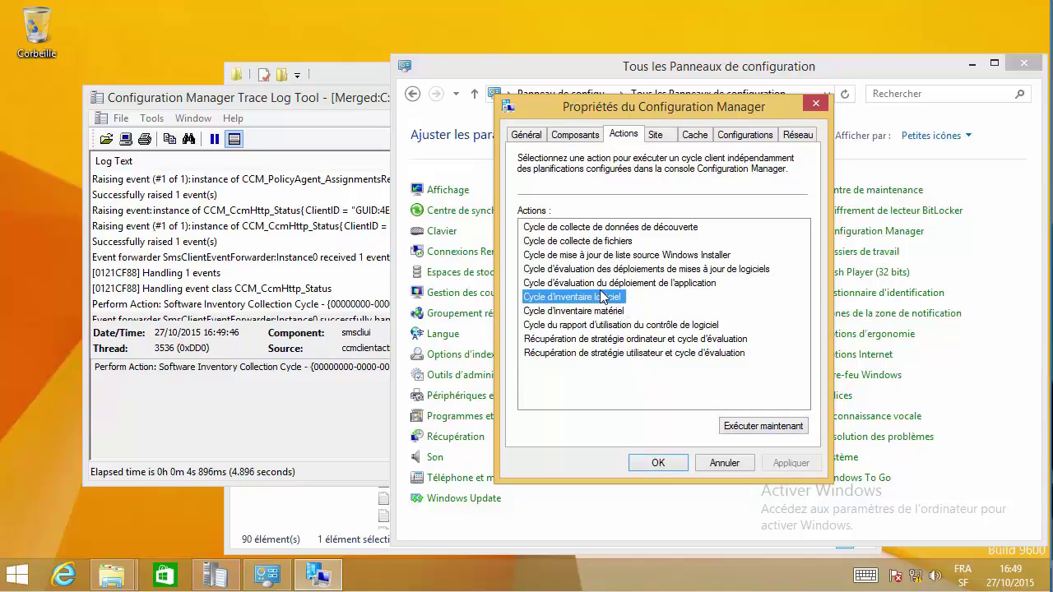
click(598, 283)
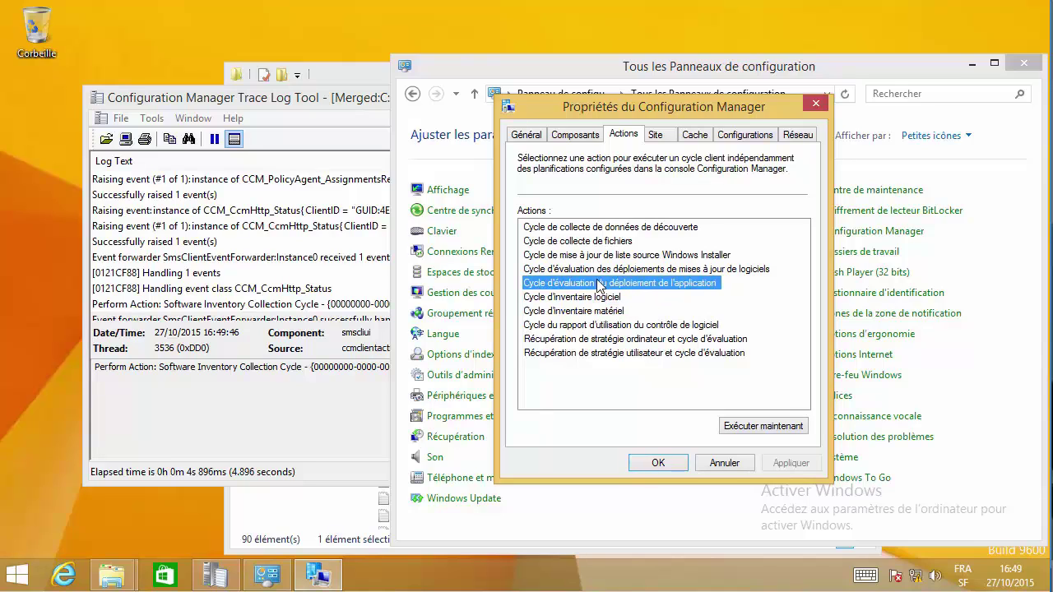
click(598, 311)
click(594, 325)
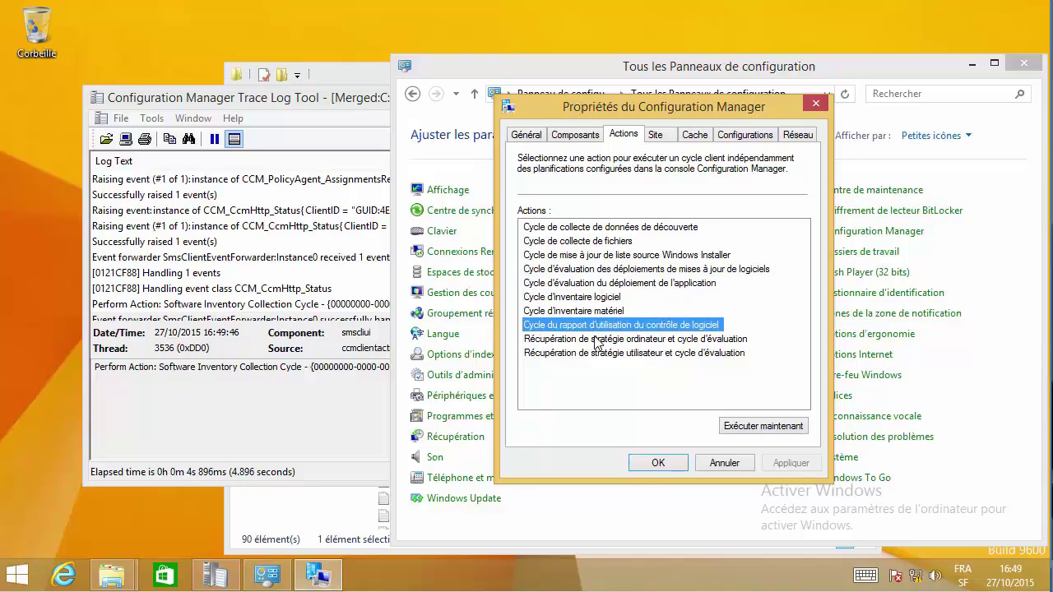
click(597, 340)
click(781, 429)
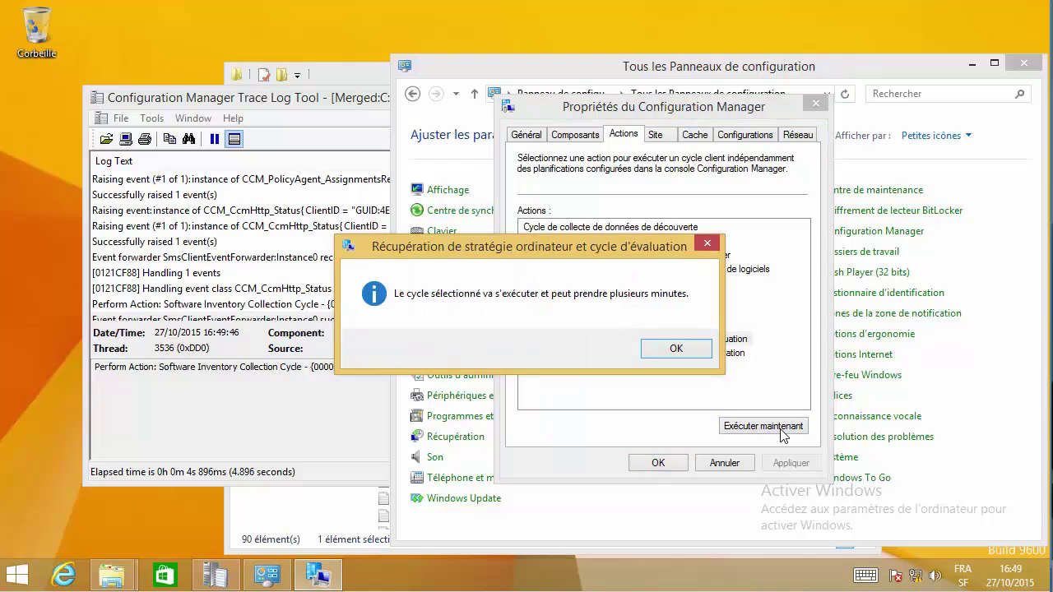
click(675, 348)
click(345, 259)
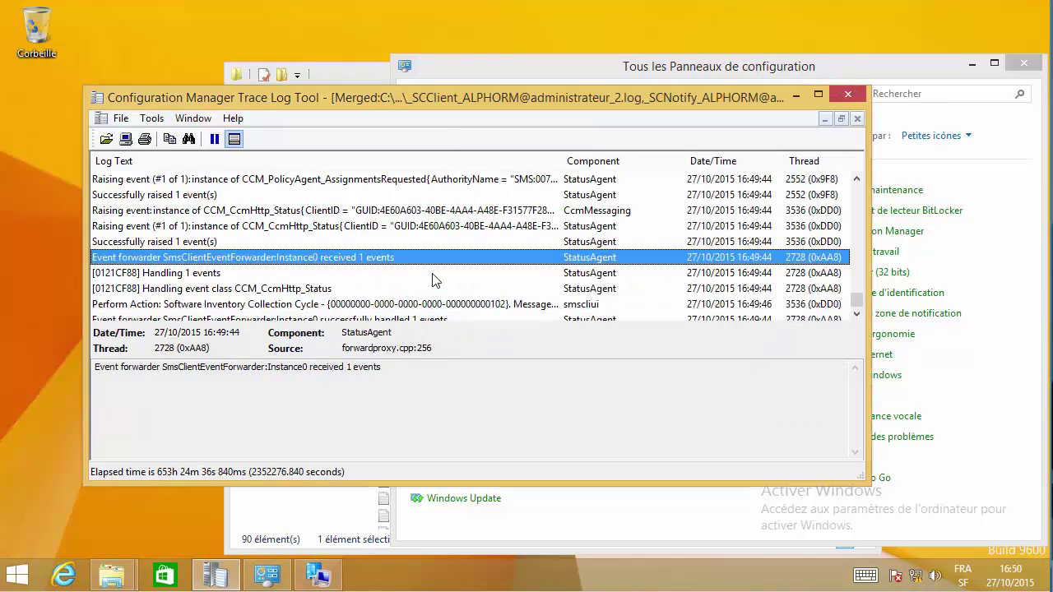
click(761, 305)
- Read the policy assignments, event forwarder and Handling 1 events entries, then close the Trace Log Tool
click(856, 315)
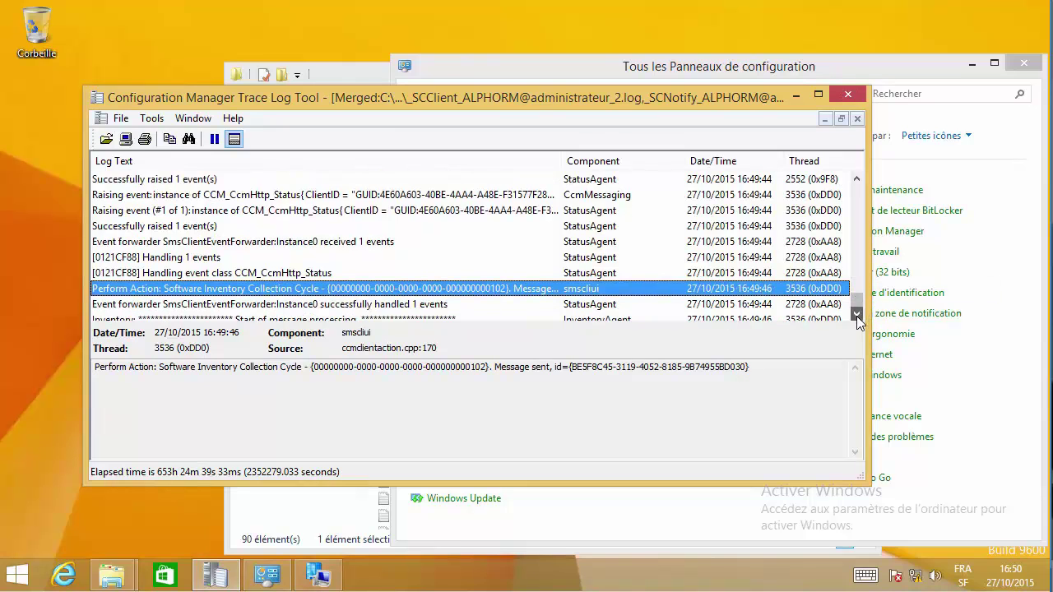
drag(856, 315, 857, 316)
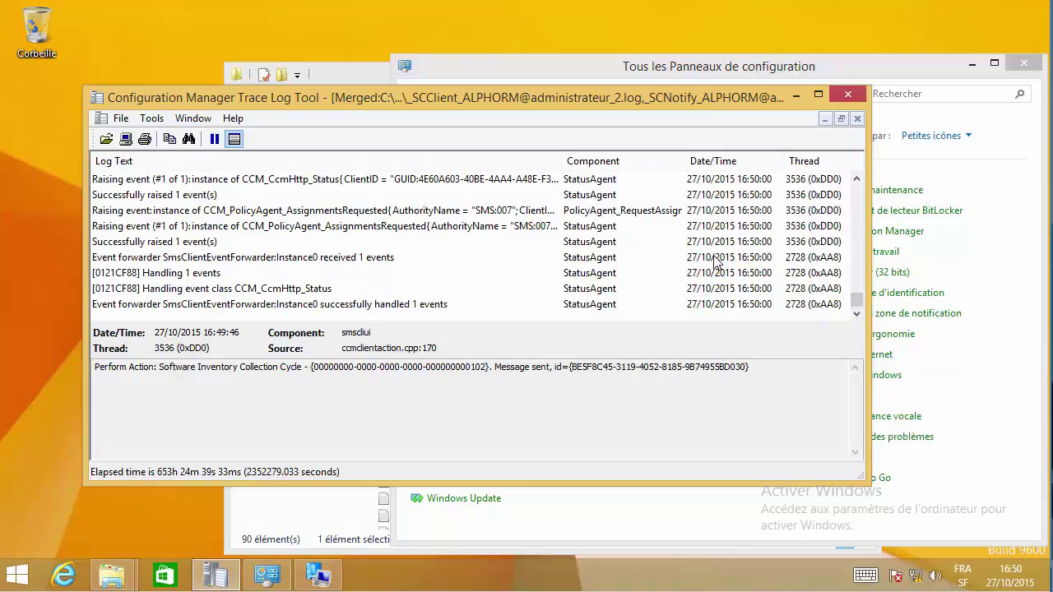
click(382, 228)
click(316, 257)
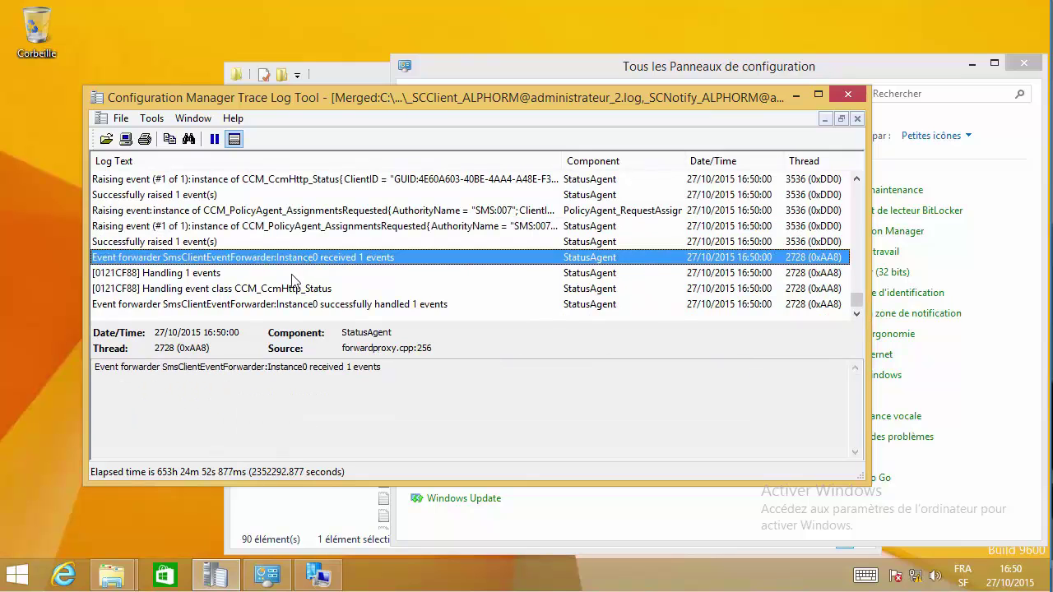
click(292, 274)
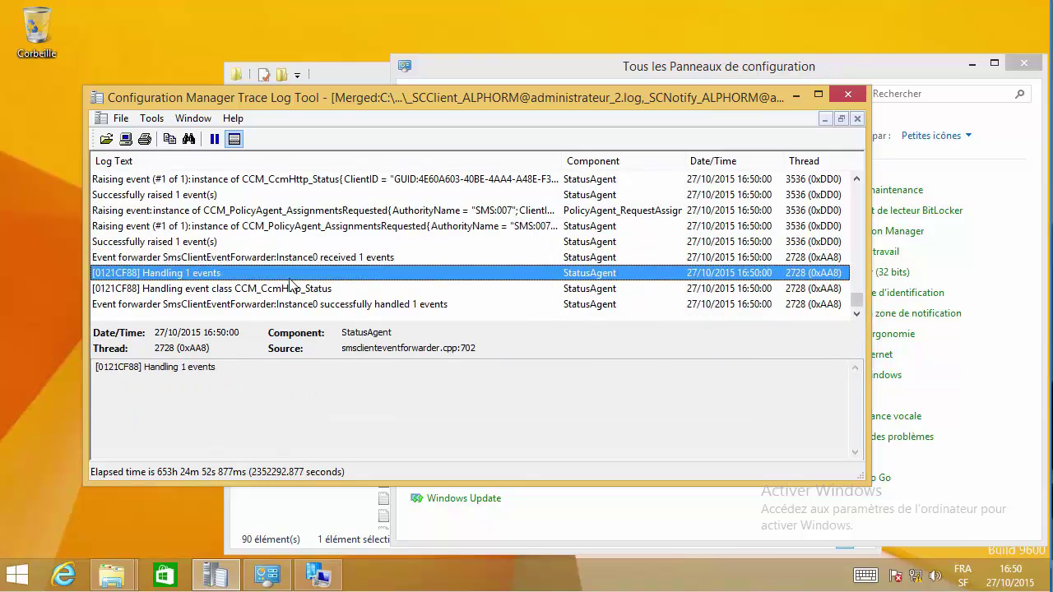
click(851, 93)
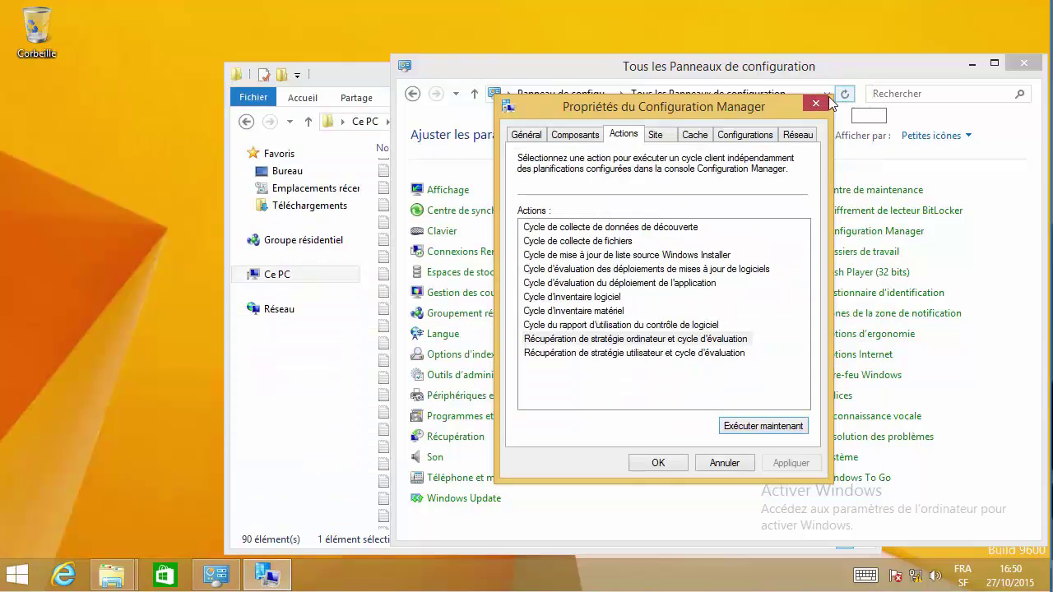
- Close the Configuration Manager client properties and minimise Control Panel
click(820, 106)
click(971, 65)
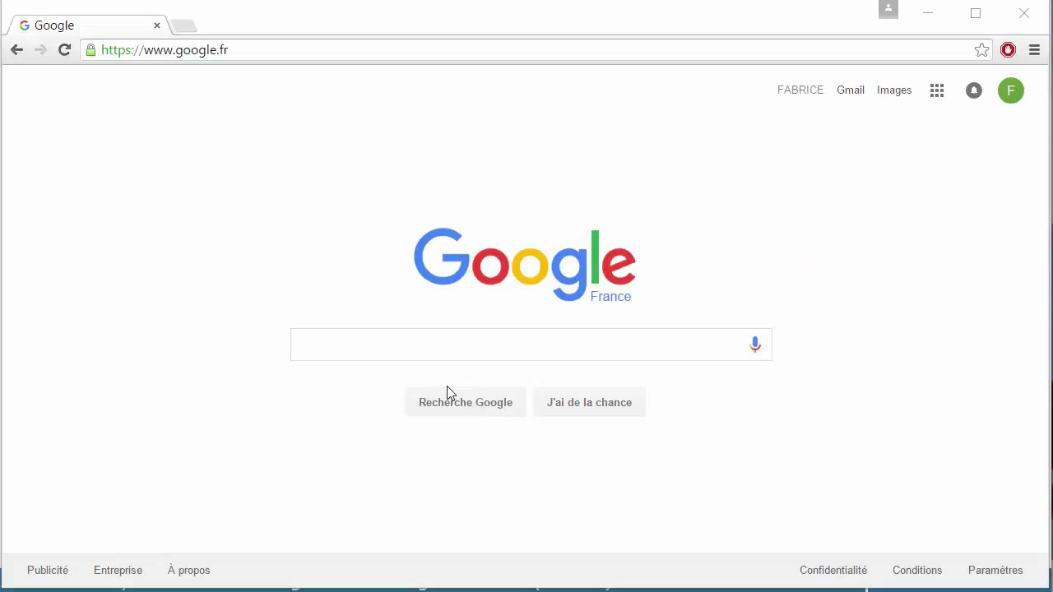
- Search Google for 'sccm 2012 r2 toolkit' using the autocomplete suggestion
click(416, 348)
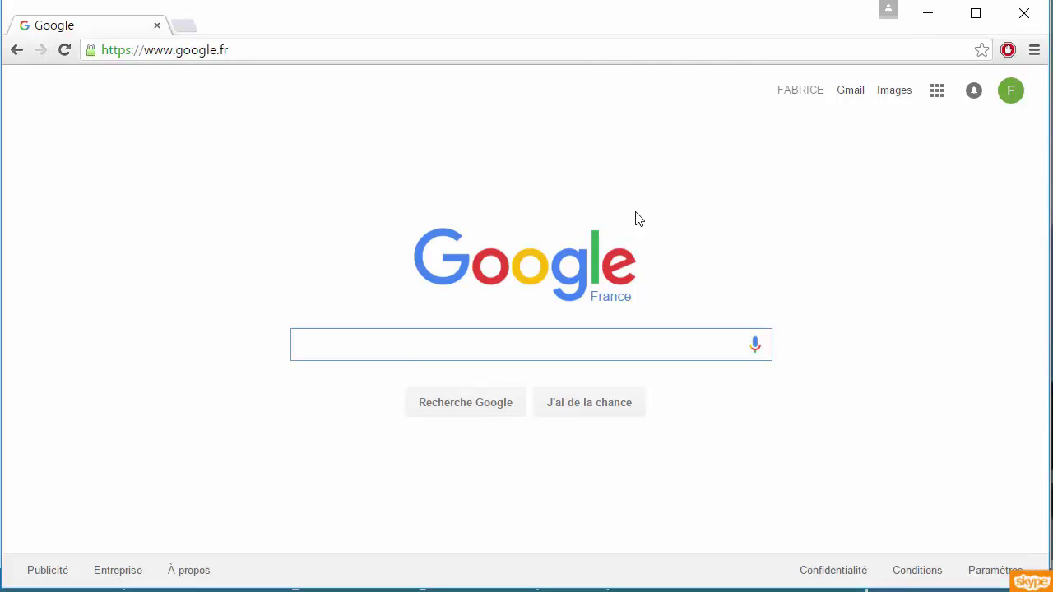
click(417, 340)
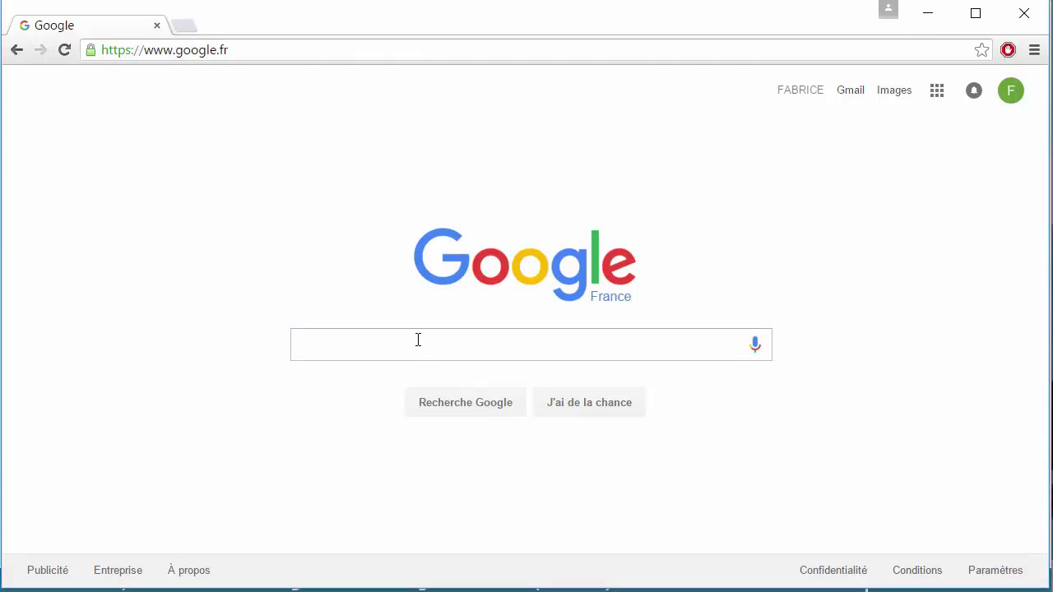
text(sccm)
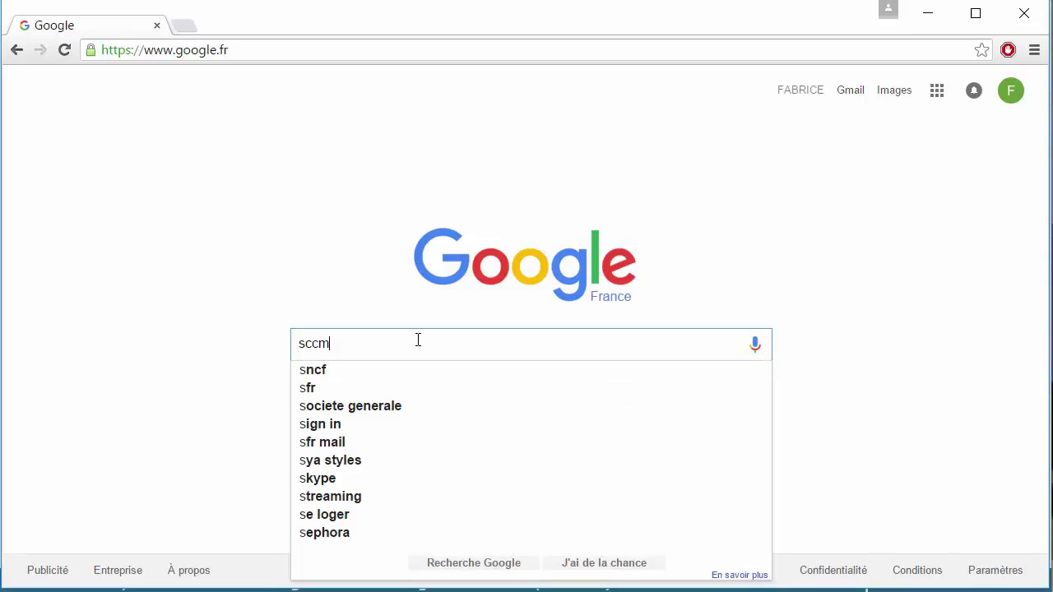
text( 2012 r2 tool)
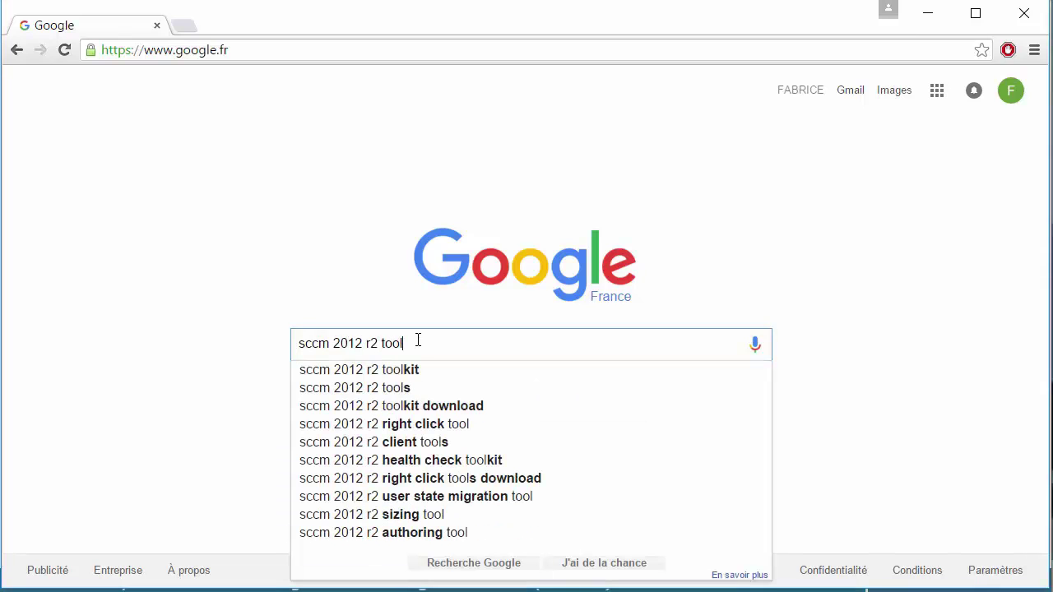
key(Down)
key(Return)
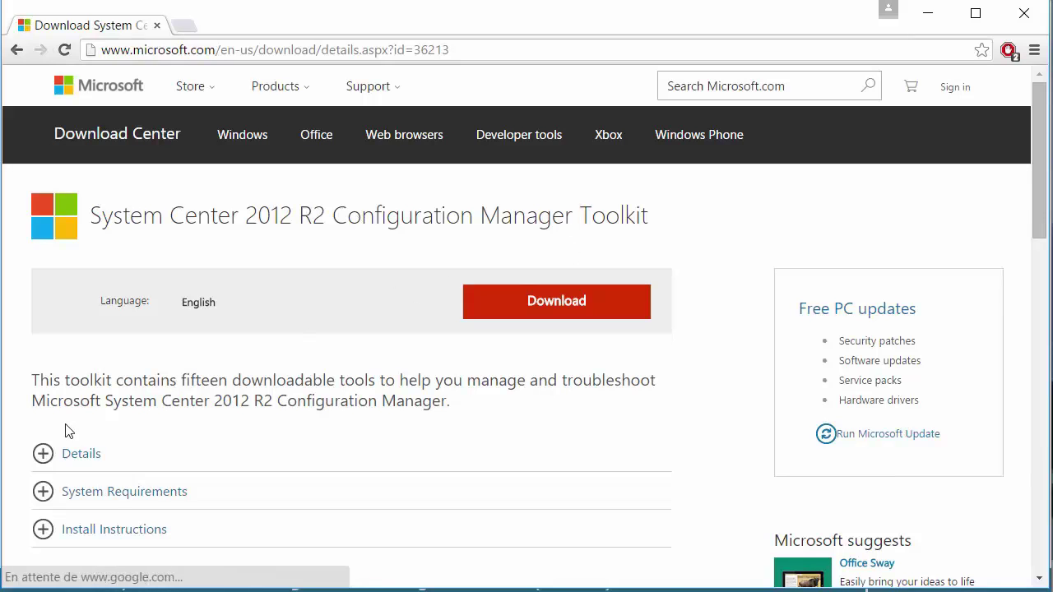
- Expand Details and highlight the Content Library Transfer, Role-based Administration and Client Spy descriptions
click(43, 453)
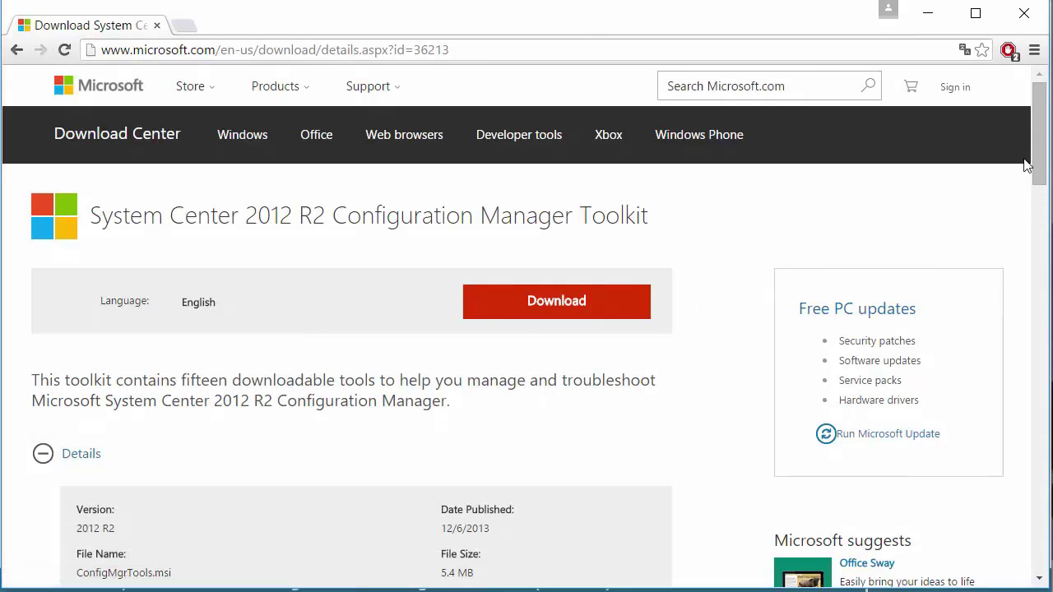
drag(1040, 168, 1048, 269)
drag(108, 380, 260, 384)
drag(124, 436, 271, 451)
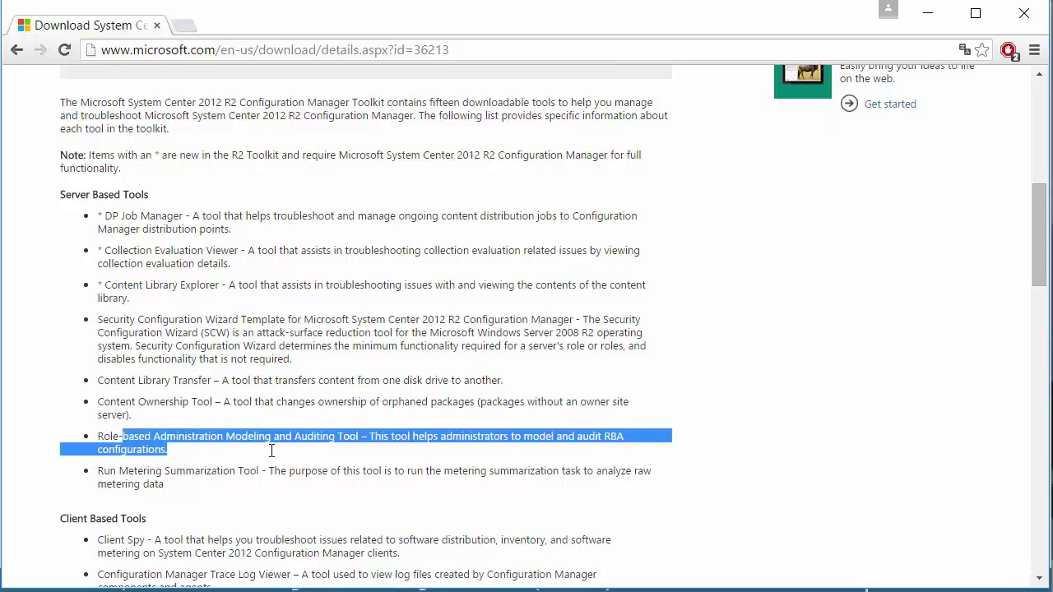
drag(102, 541, 125, 541)
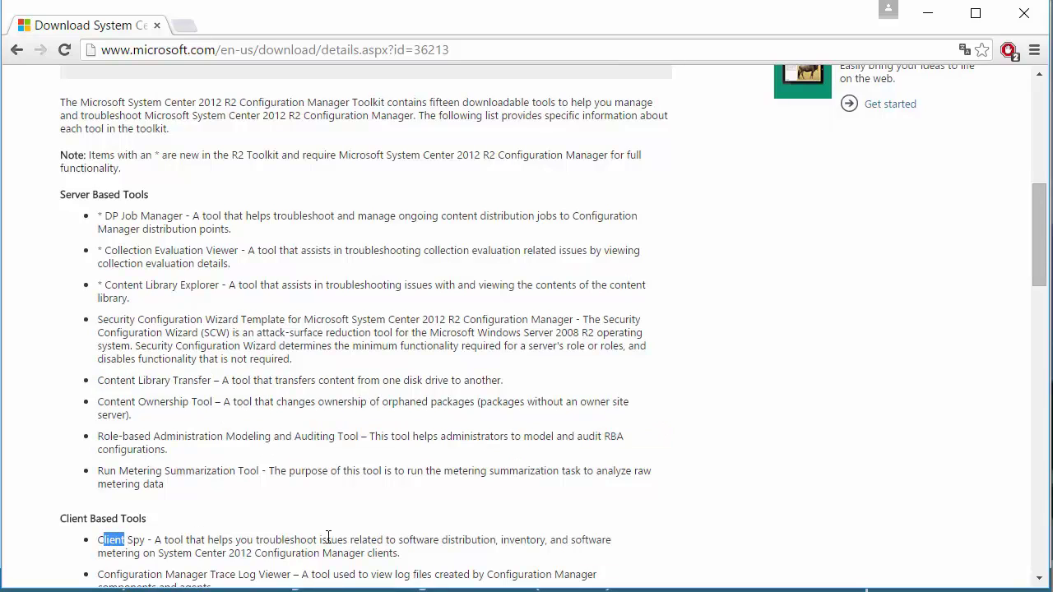
drag(380, 539, 543, 540)
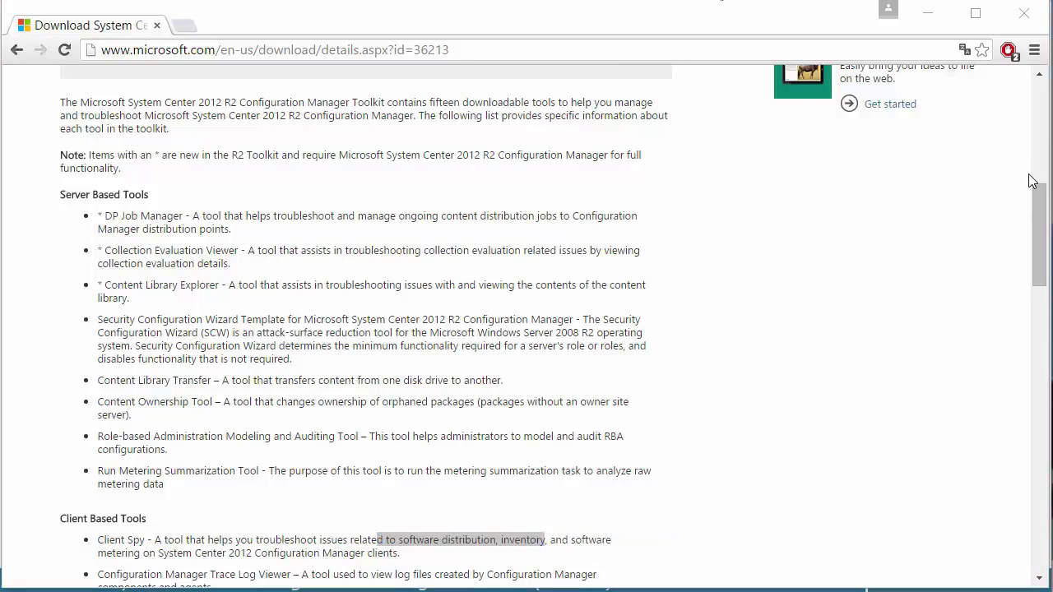
- Highlight the Trace Log Viewer, Deployment Monitoring, Power Viewer and Wakeup Spy entries, then scroll back up
drag(1040, 204, 1043, 247)
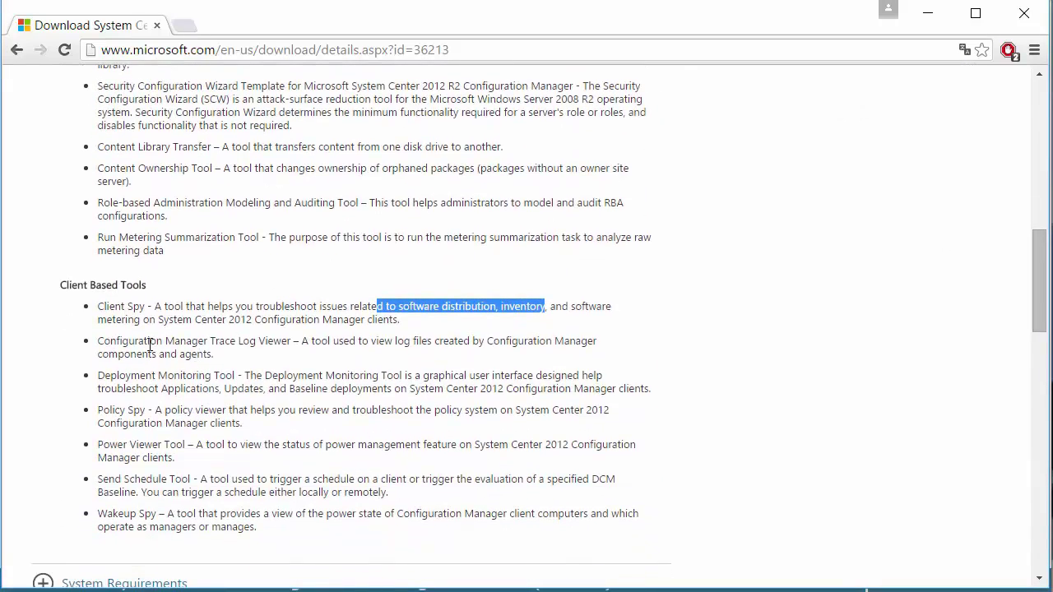
drag(150, 346, 176, 345)
drag(130, 379, 260, 383)
drag(128, 445, 188, 448)
drag(141, 479, 230, 513)
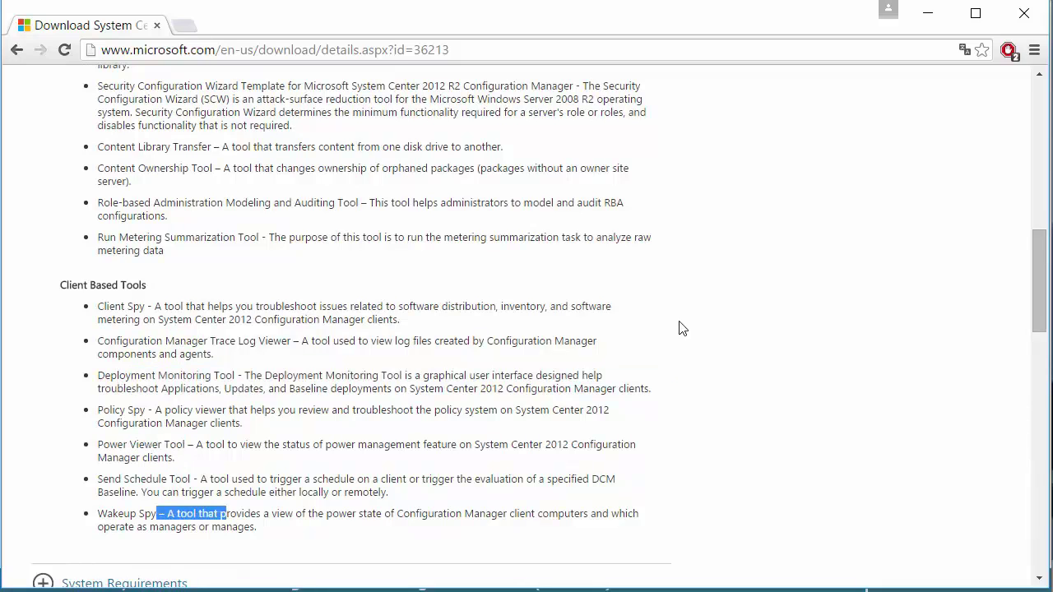
drag(1038, 273, 1039, 121)
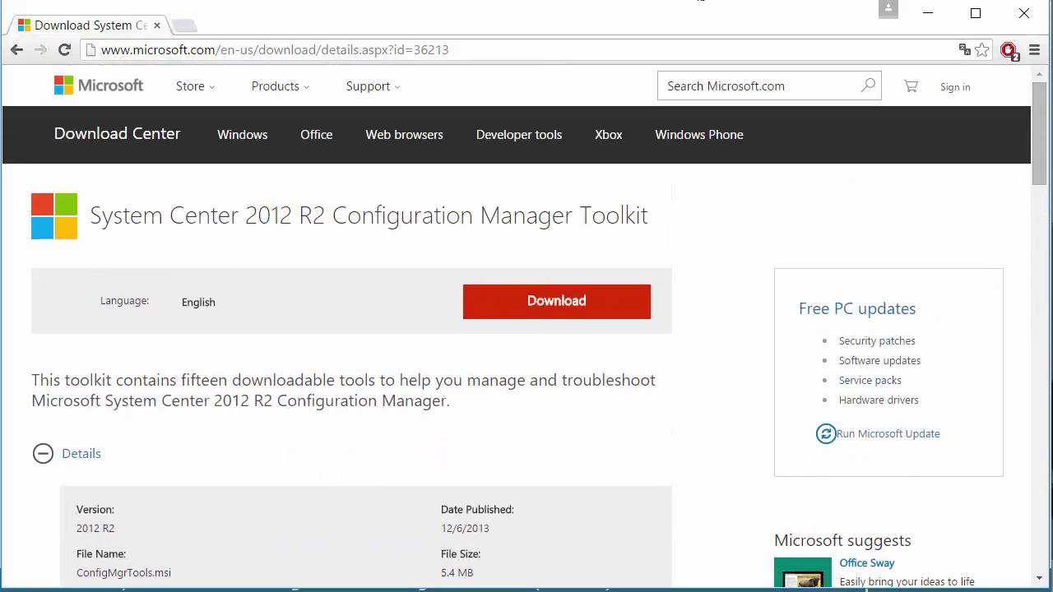
click(409, 50)
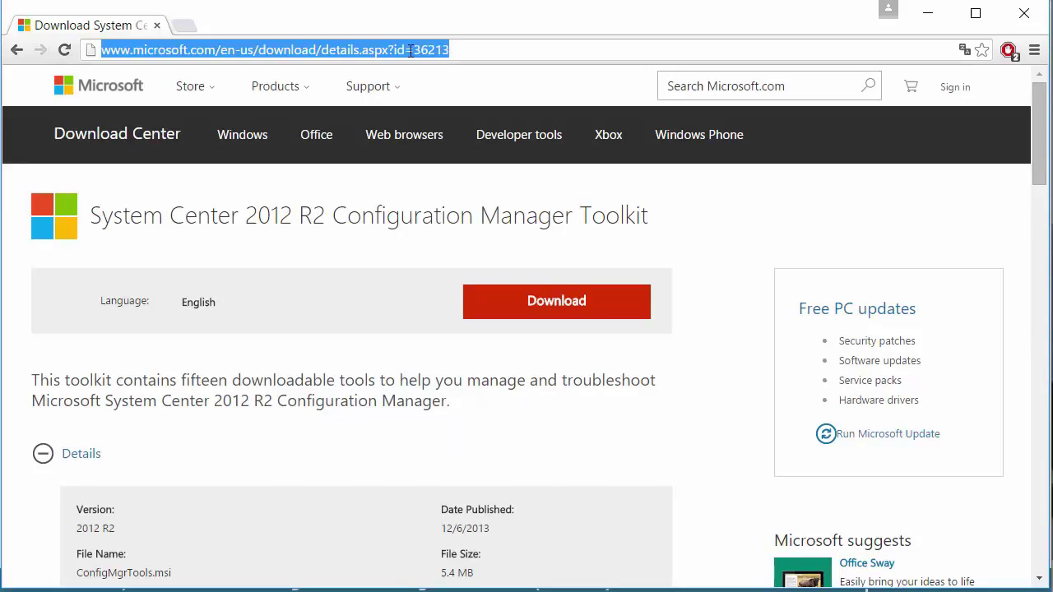
- Search Google for 'right click tools sccm 2012' and open the Powershell Right Click Tools CodePlex result
text(google.fr)
key(Return)
text(r)
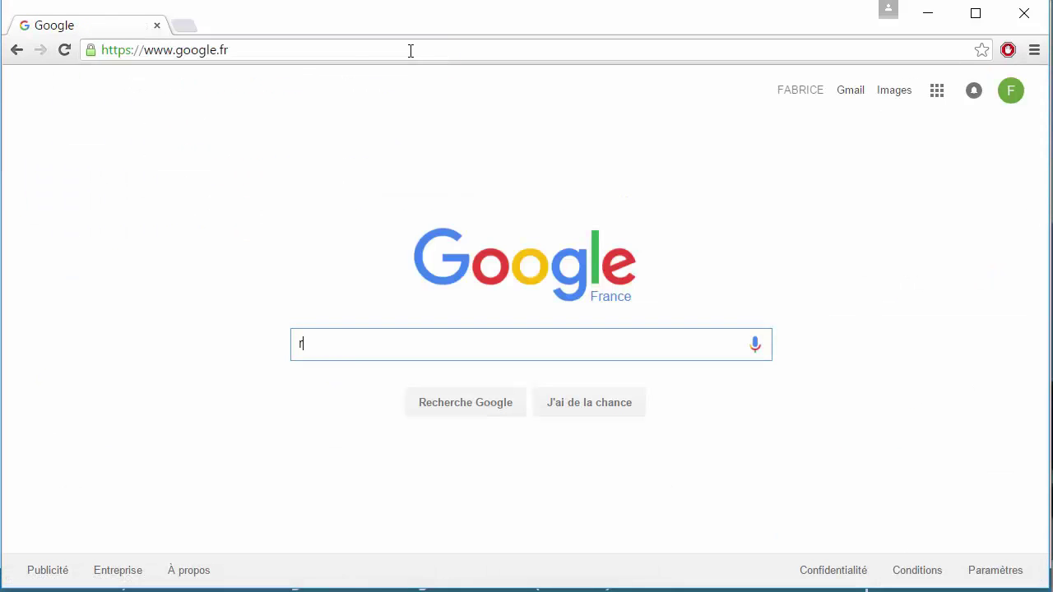
text(ight c)
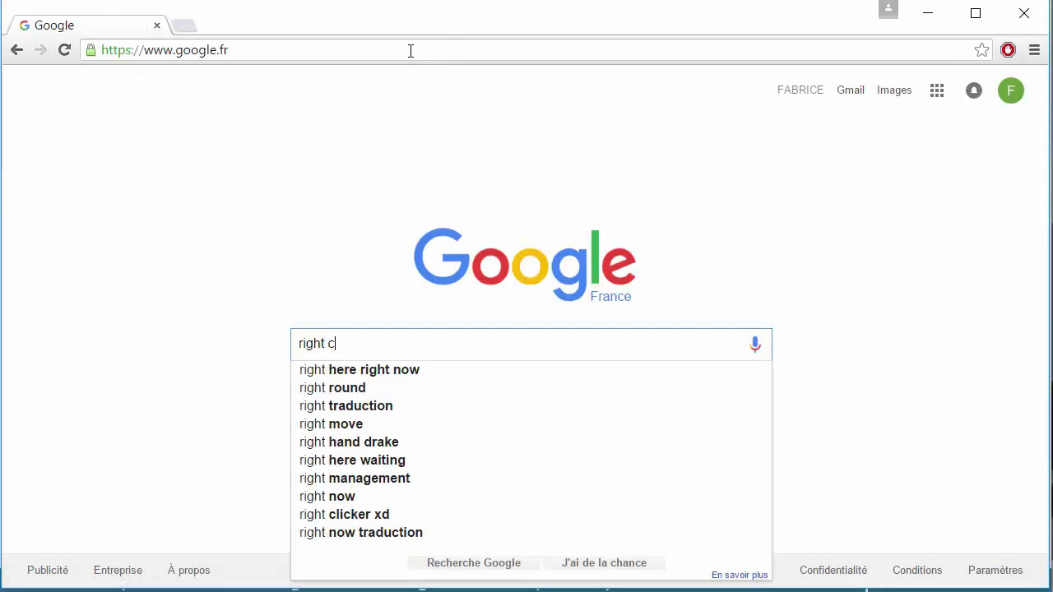
text(lick tools sccm 2012)
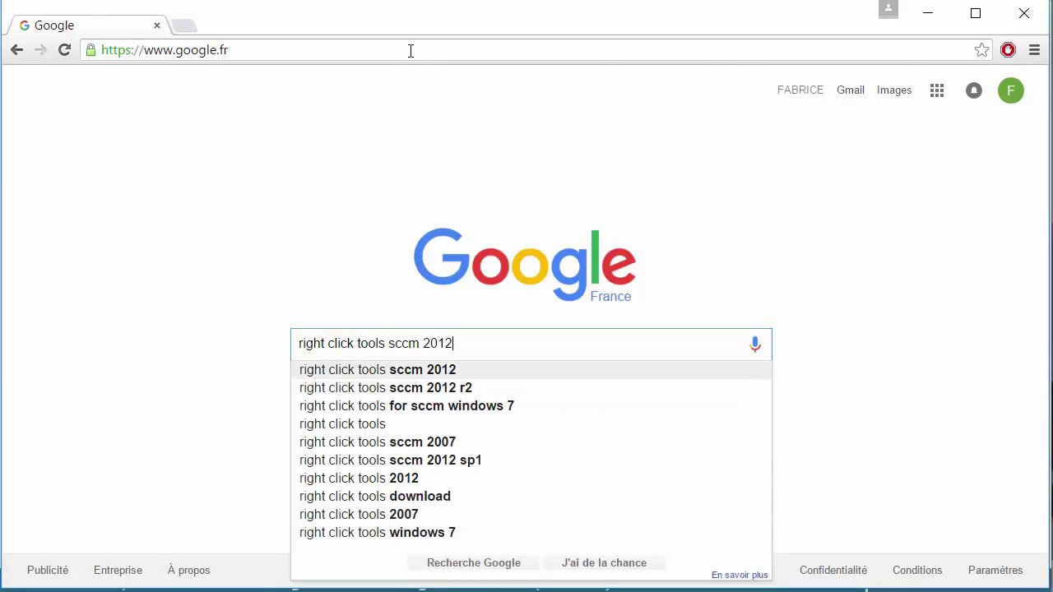
key(Return)
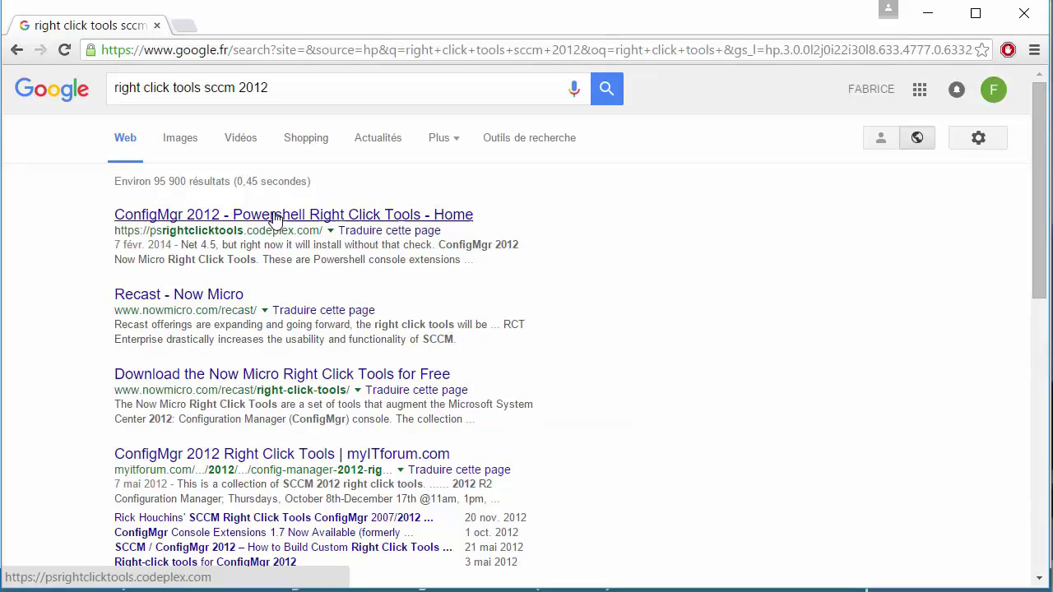
click(276, 217)
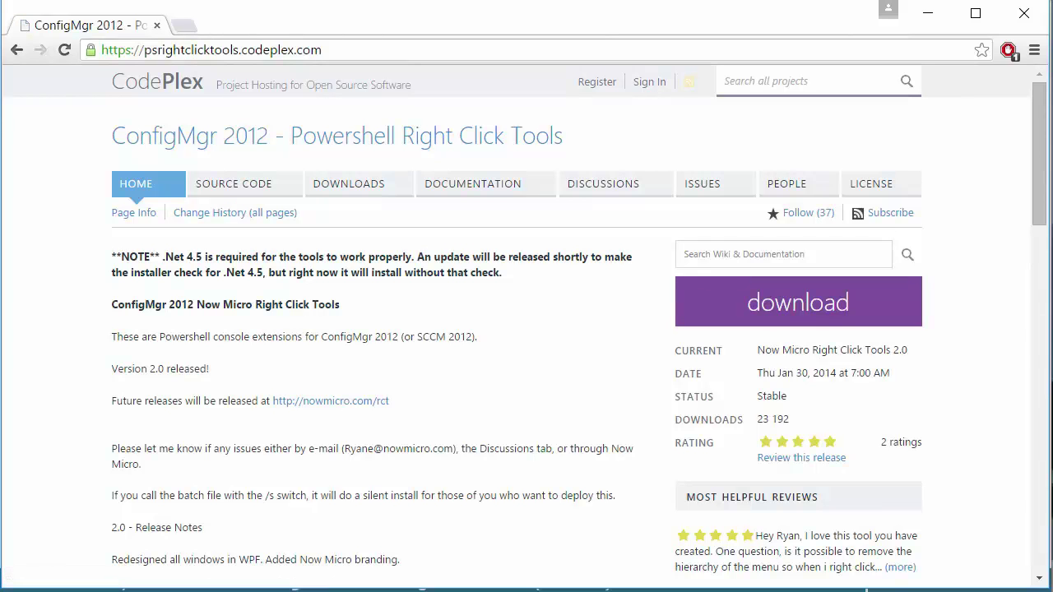
- Scroll the Right Click Tools 2.0 page and highlight the new tools listed in its release notes
drag(1046, 121, 950, 189)
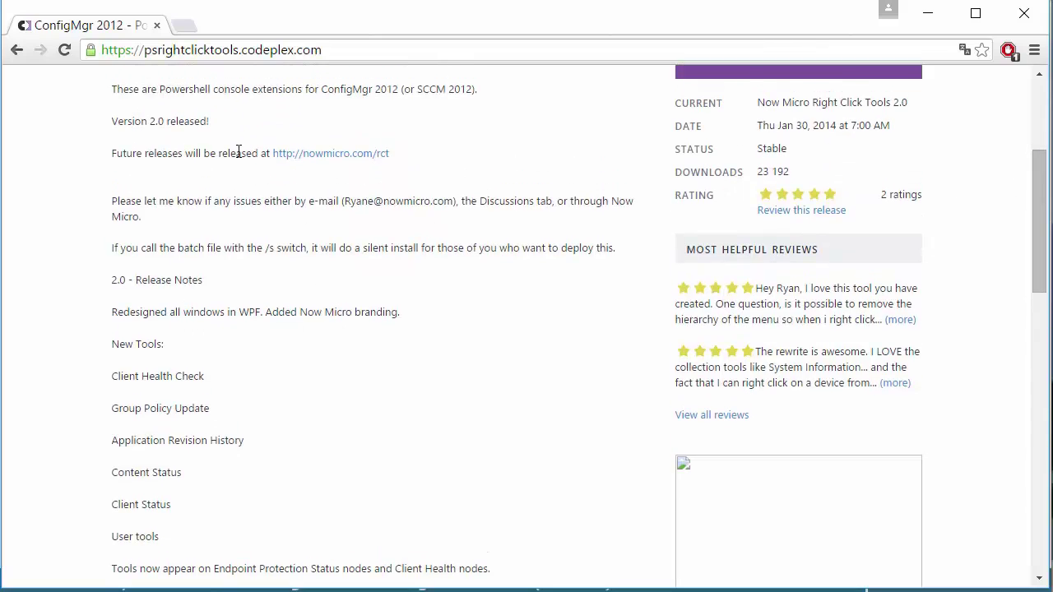
drag(114, 215, 229, 411)
click(232, 421)
drag(1043, 230, 980, 261)
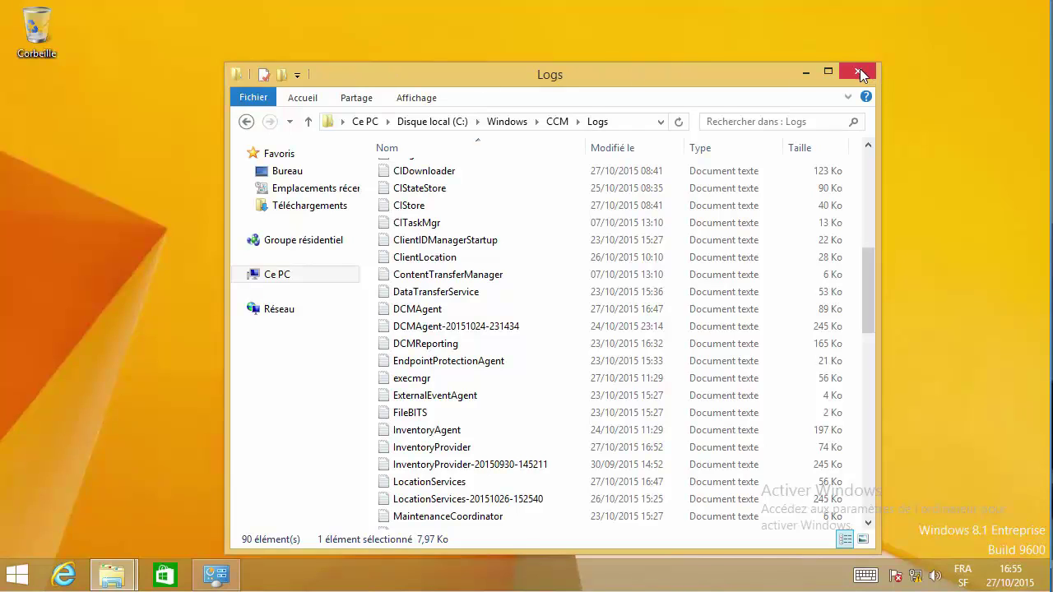
- Close the Logs folder and reopen the Configuration Manager applet through Control Panel
click(859, 72)
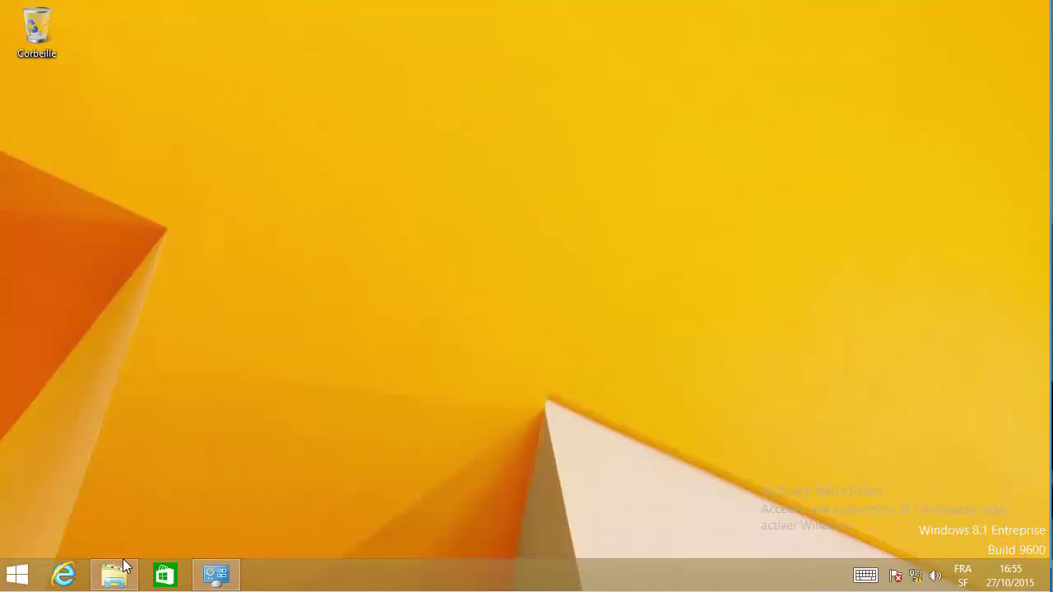
right_click(20, 577)
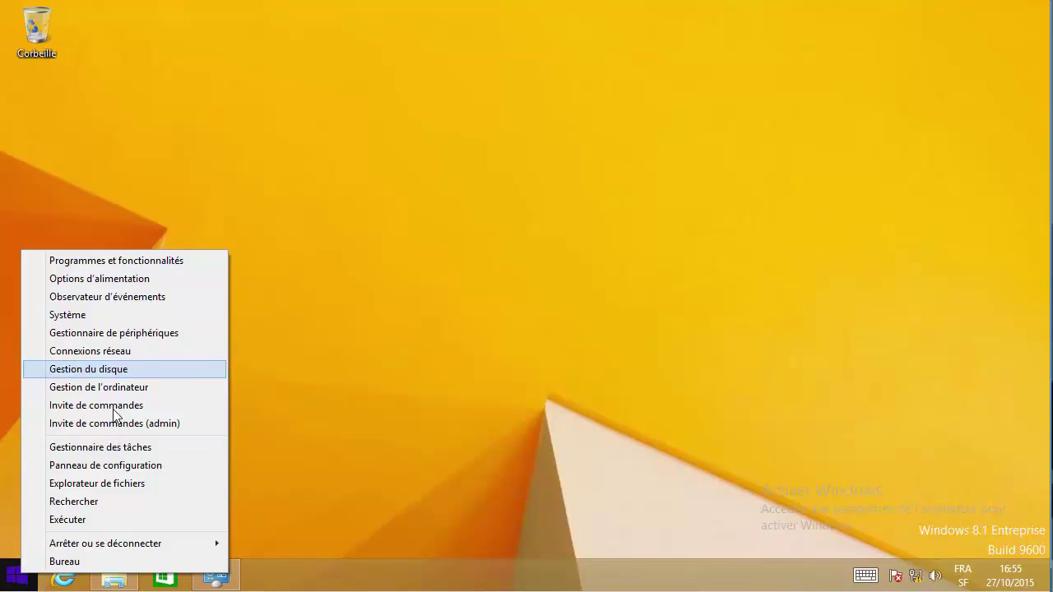
click(112, 465)
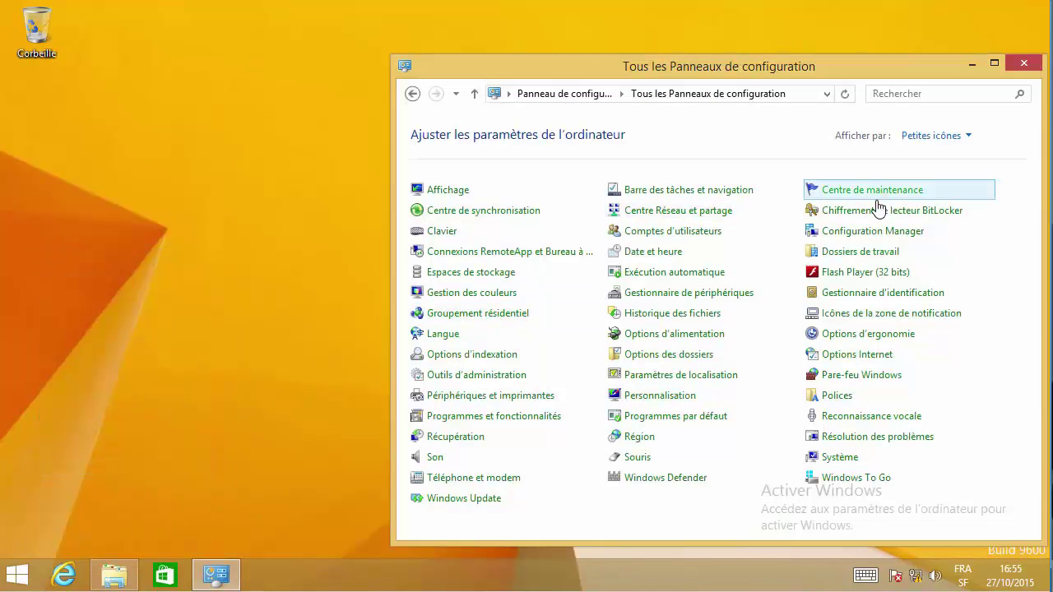
click(870, 234)
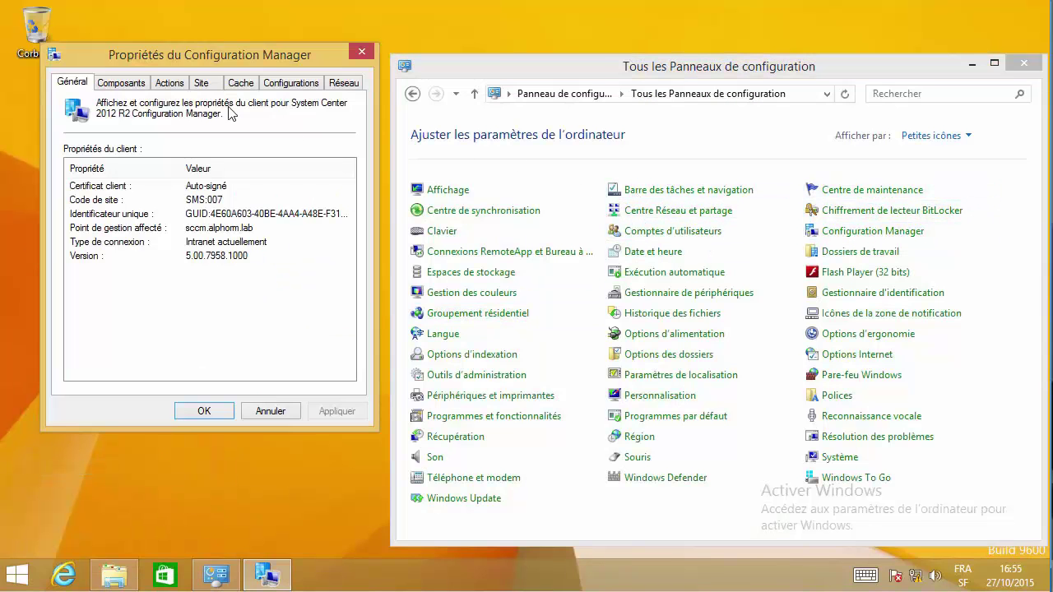
- Run the machine policy retrieval and evaluation cycle again, then close the properties
click(169, 84)
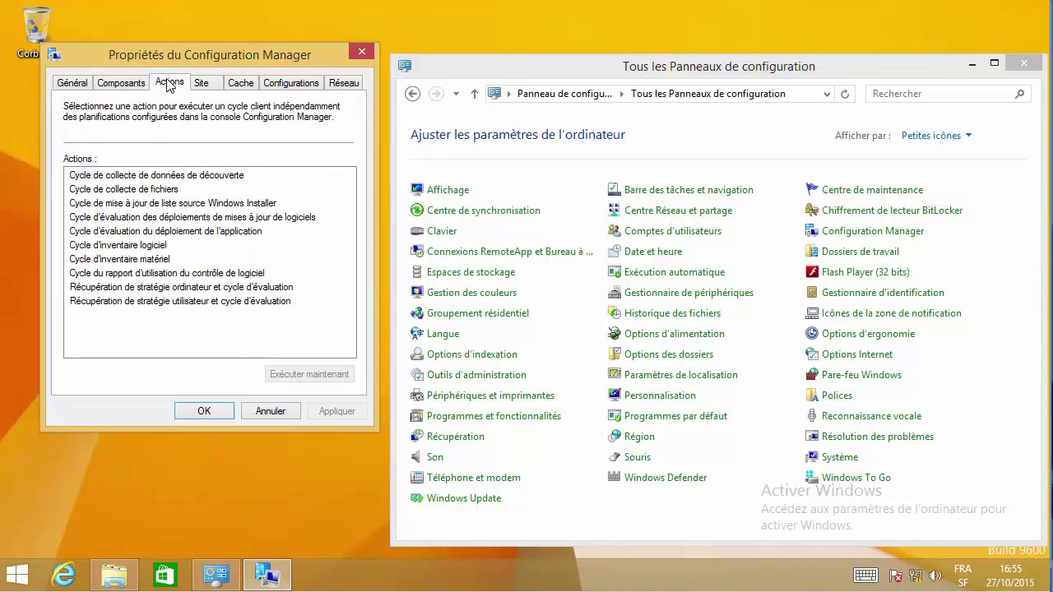
click(132, 260)
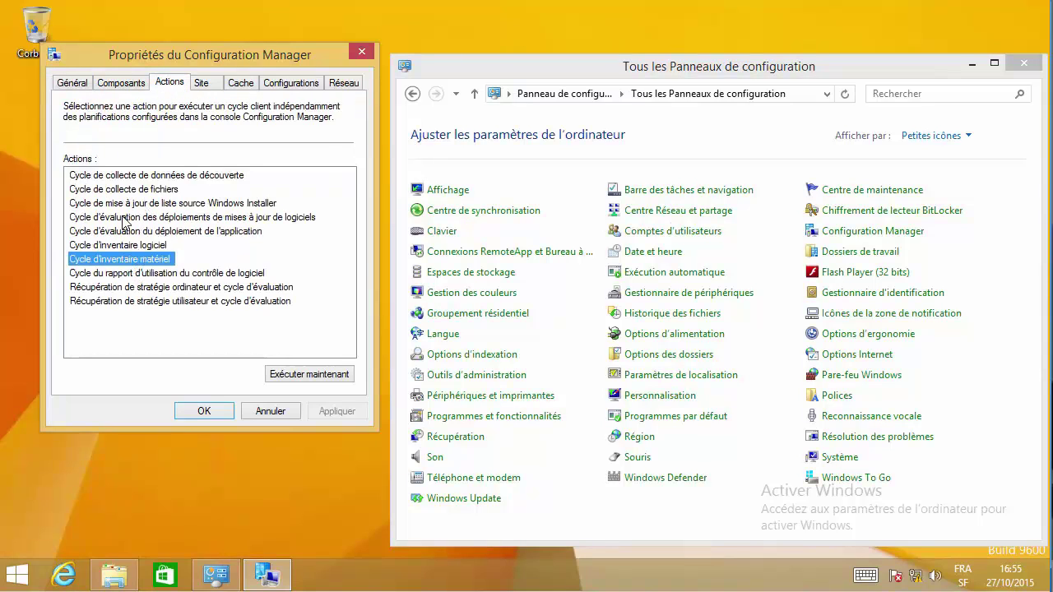
click(138, 189)
click(196, 288)
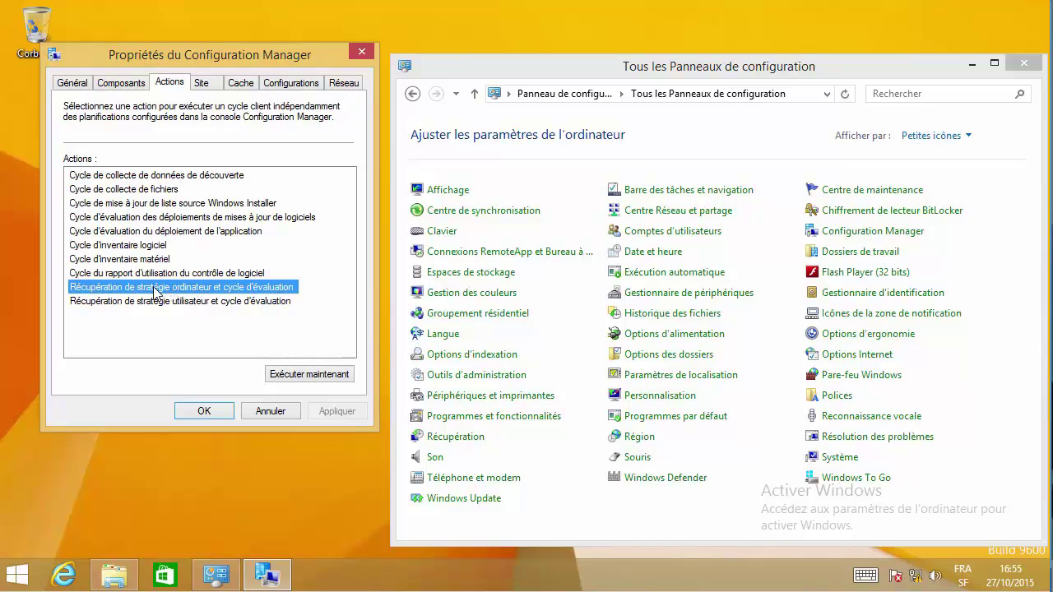
click(349, 379)
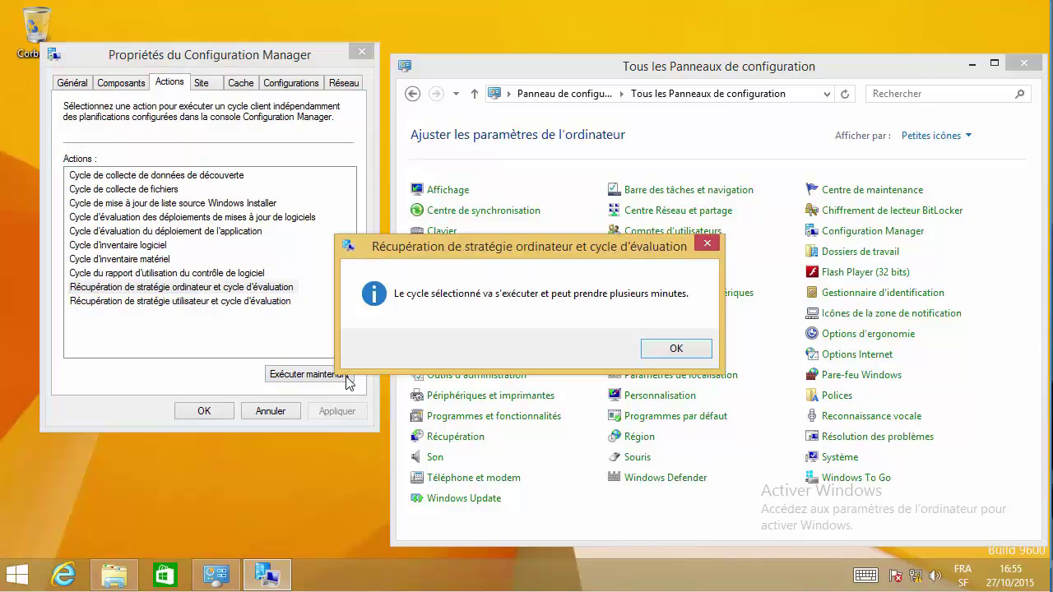
click(647, 347)
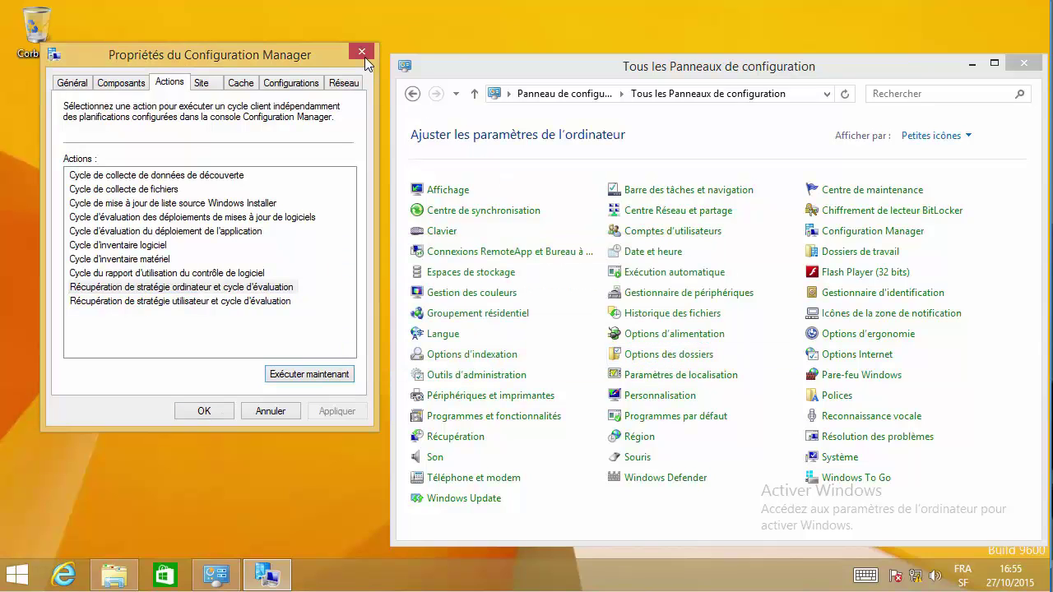
click(362, 52)
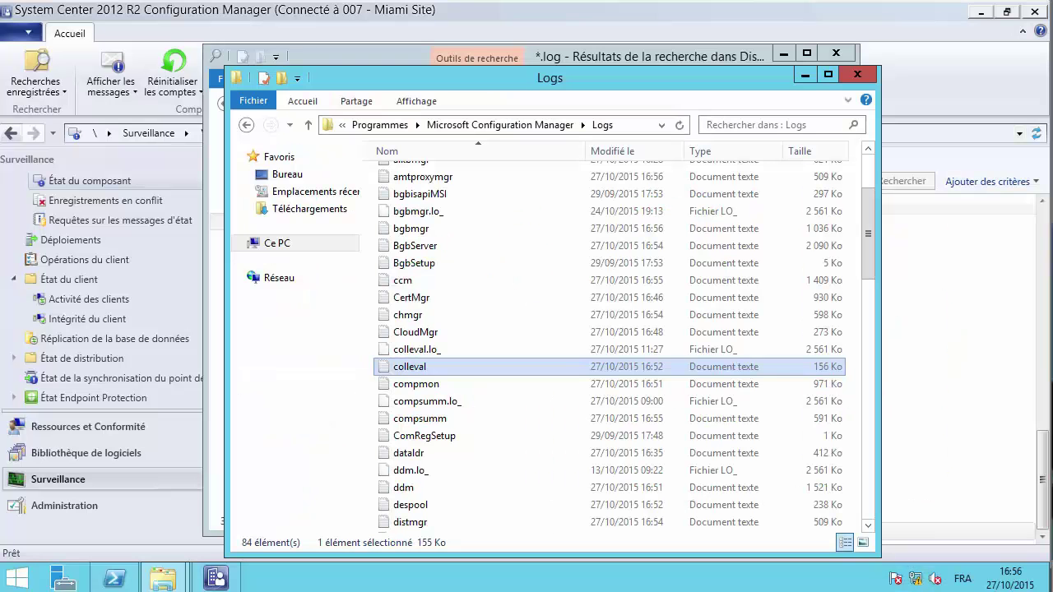
- Display the Périphériques list under Ressources et Conformité and bring up the SCCM device's actions
click(66, 435)
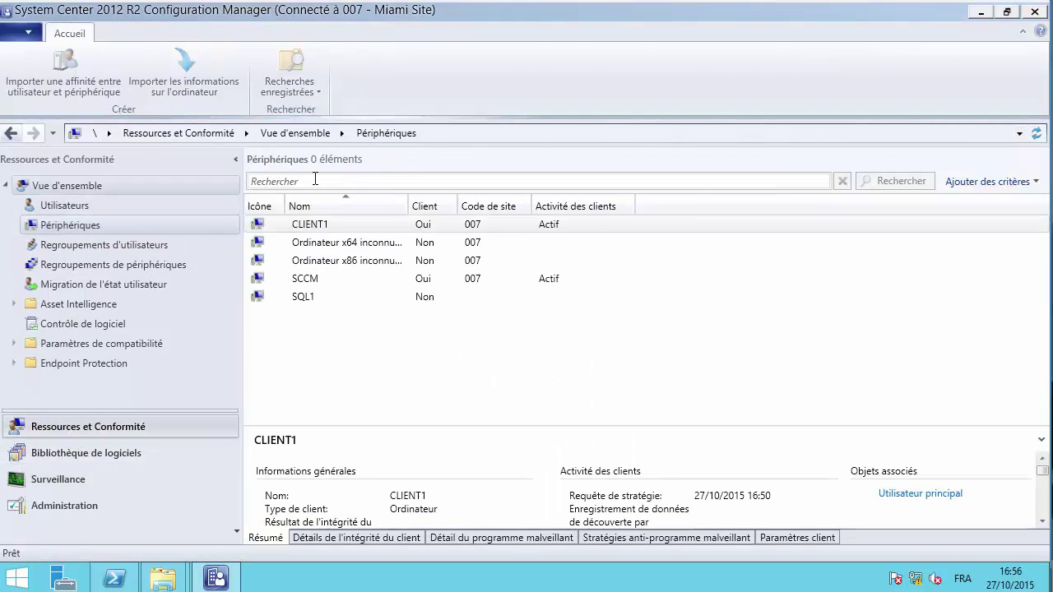
right_click(319, 278)
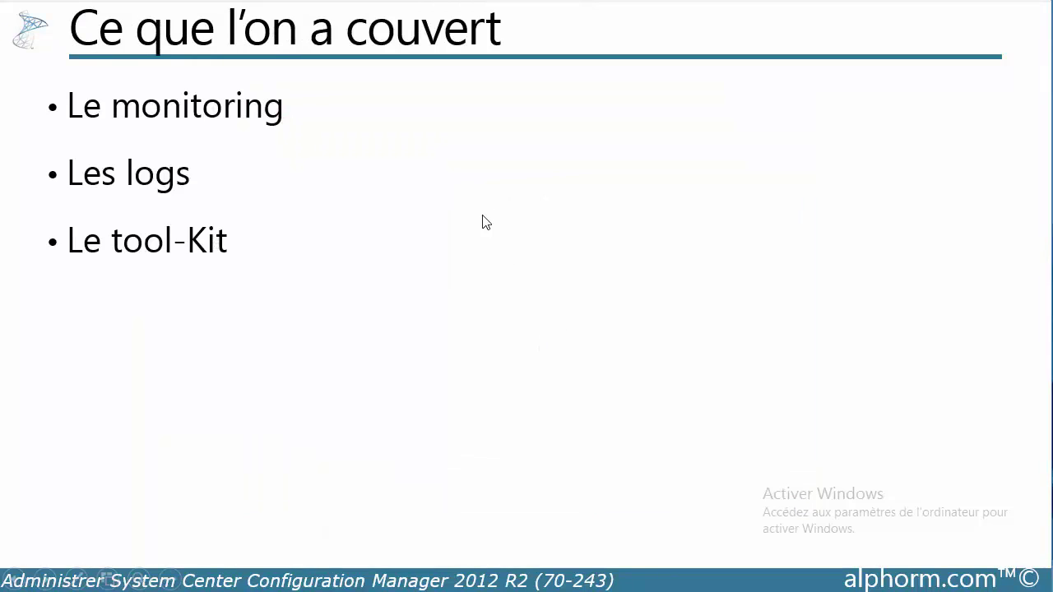
- Switch the slide show to the pen and draw red brackets beside the bullets
click(74, 578)
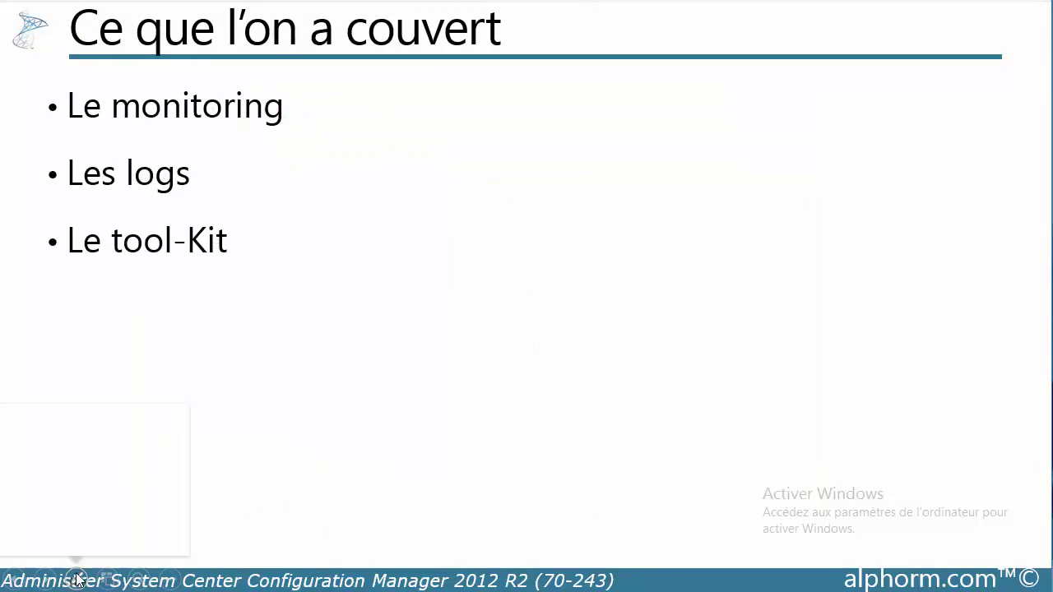
click(45, 447)
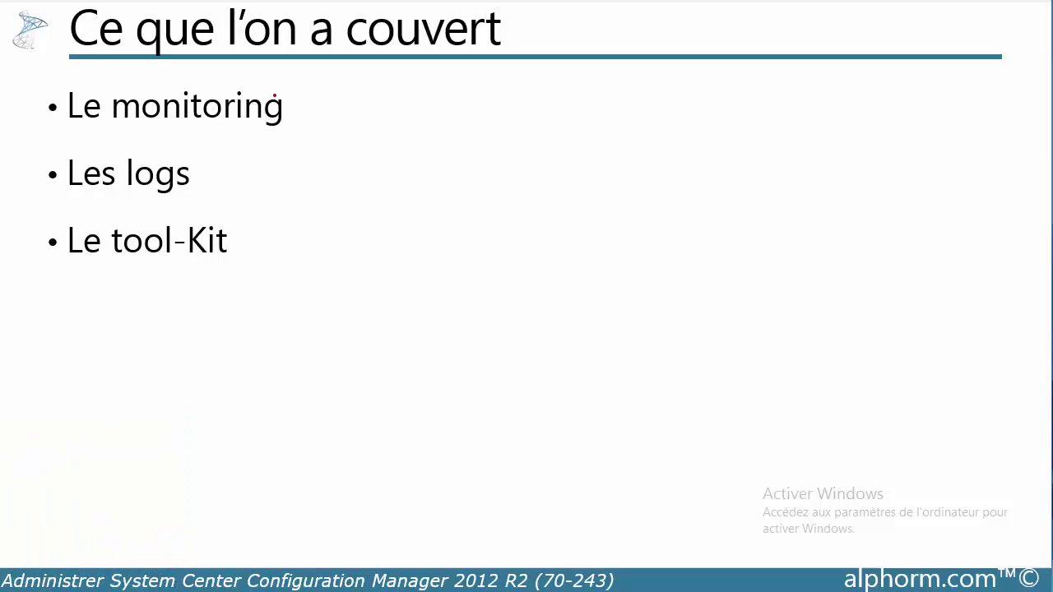
mouse_move(293, 82)
mouse_down()
mouse_move(310, 102)
mouse_move(296, 136)
mouse_up()
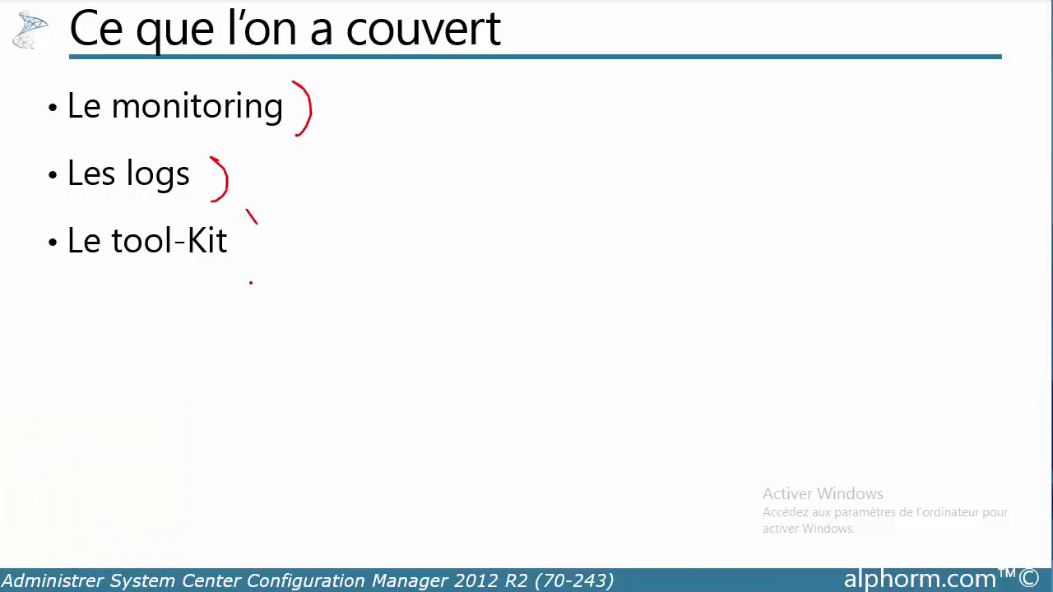
drag(251, 282, 241, 282)
- Handwrite an underlined 'Right TOOLS' note after Le tool-Kit
drag(288, 244, 384, 247)
mouse_move(403, 227)
mouse_down()
mouse_move(406, 250)
mouse_move(425, 248)
mouse_up()
drag(436, 213, 451, 247)
drag(450, 230, 471, 250)
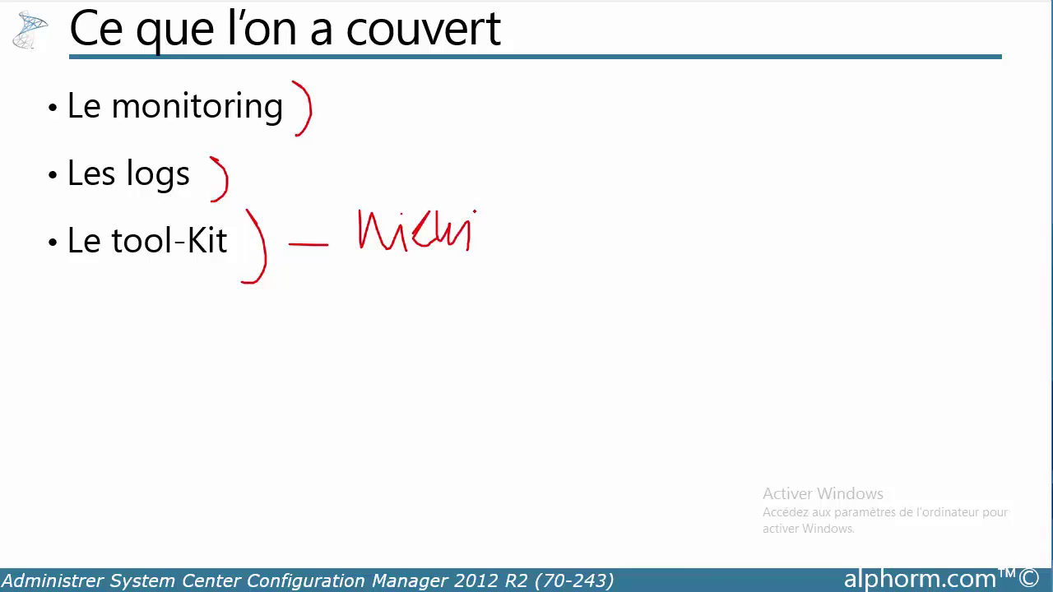
drag(436, 212, 487, 209)
mouse_move(568, 216)
mouse_down()
mouse_move(568, 235)
mouse_move(632, 234)
mouse_up()
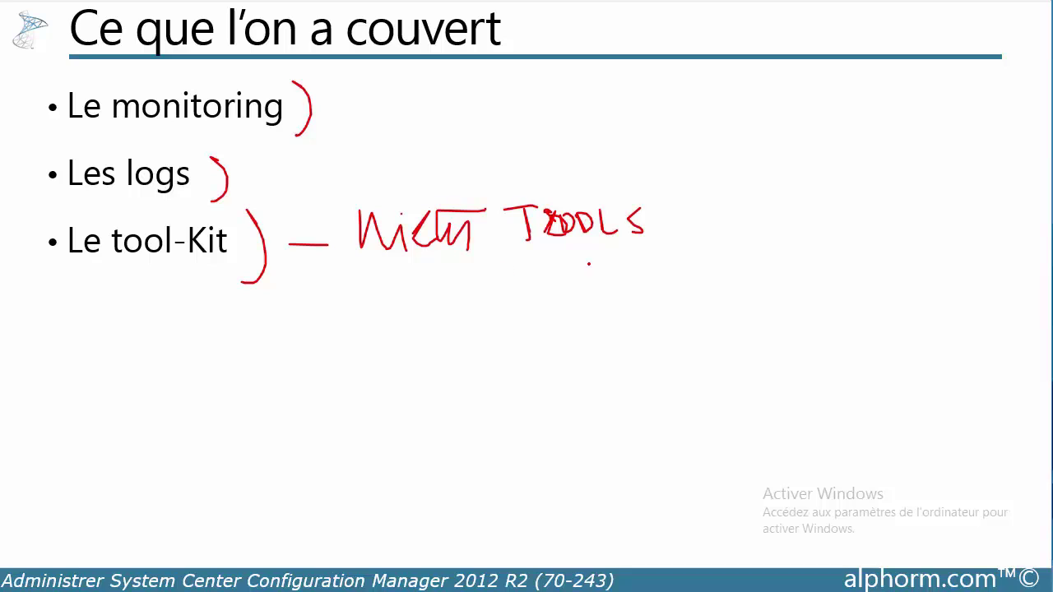
drag(589, 264, 511, 271)
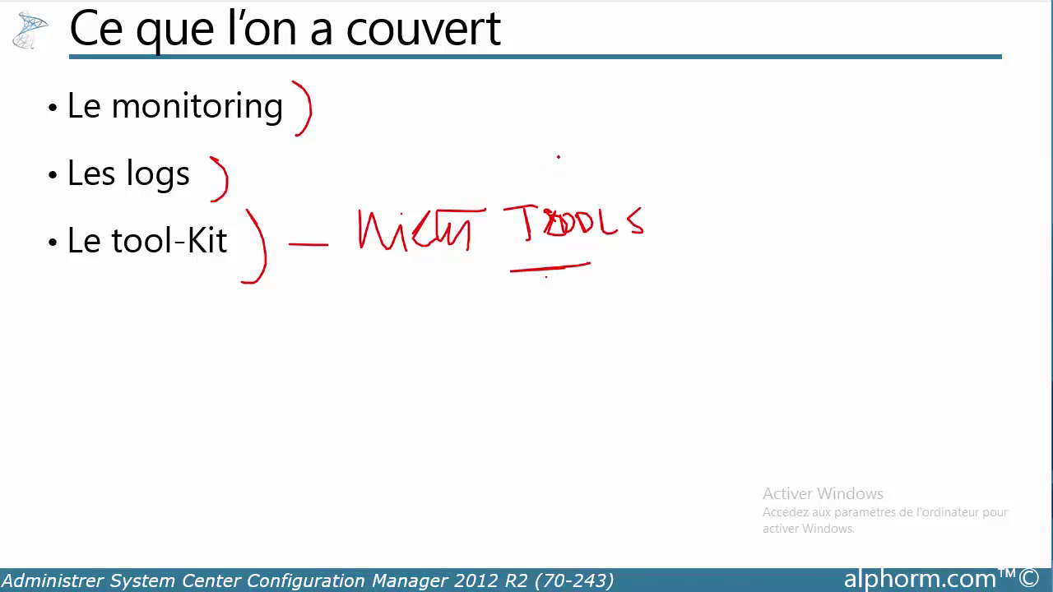